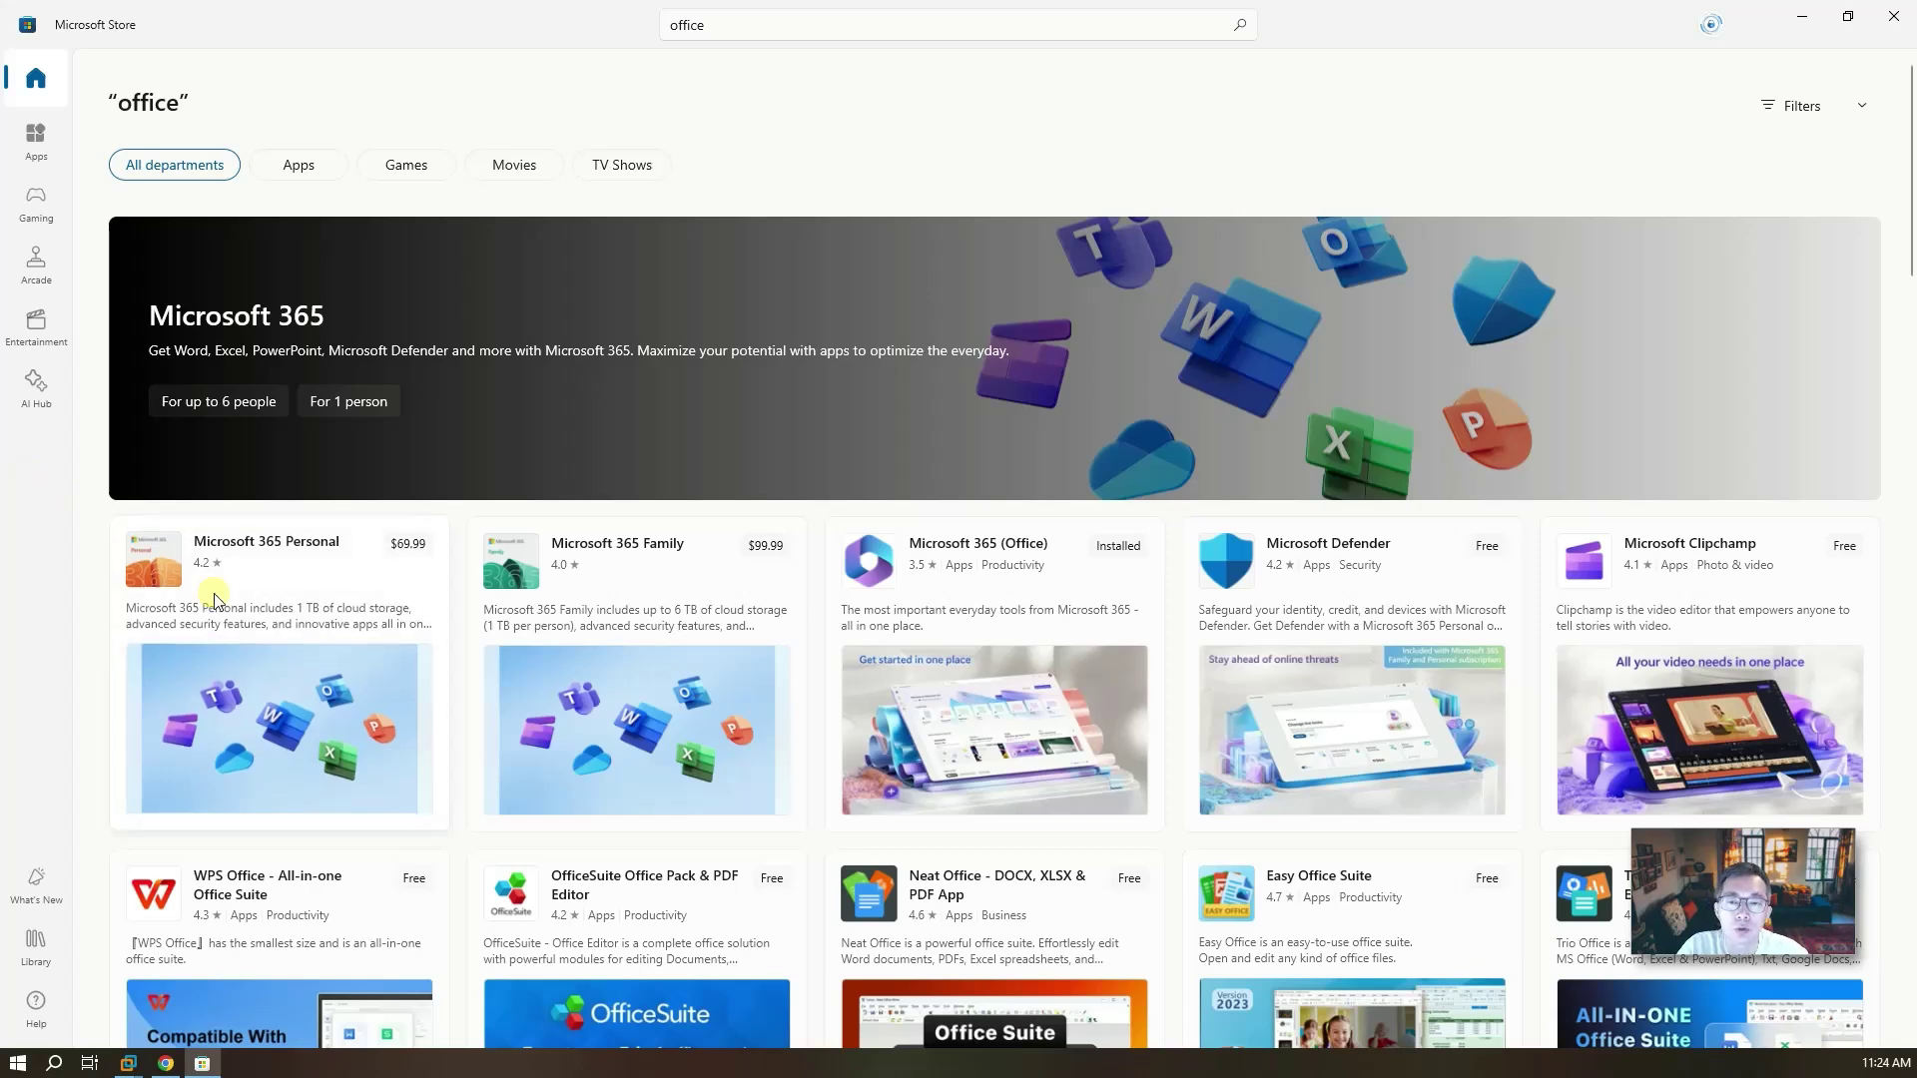
# - Minimize the Microsoft Store and bring up the Office Customization Tool page in the Chrome browser
pyautogui.moveTo(265, 555)
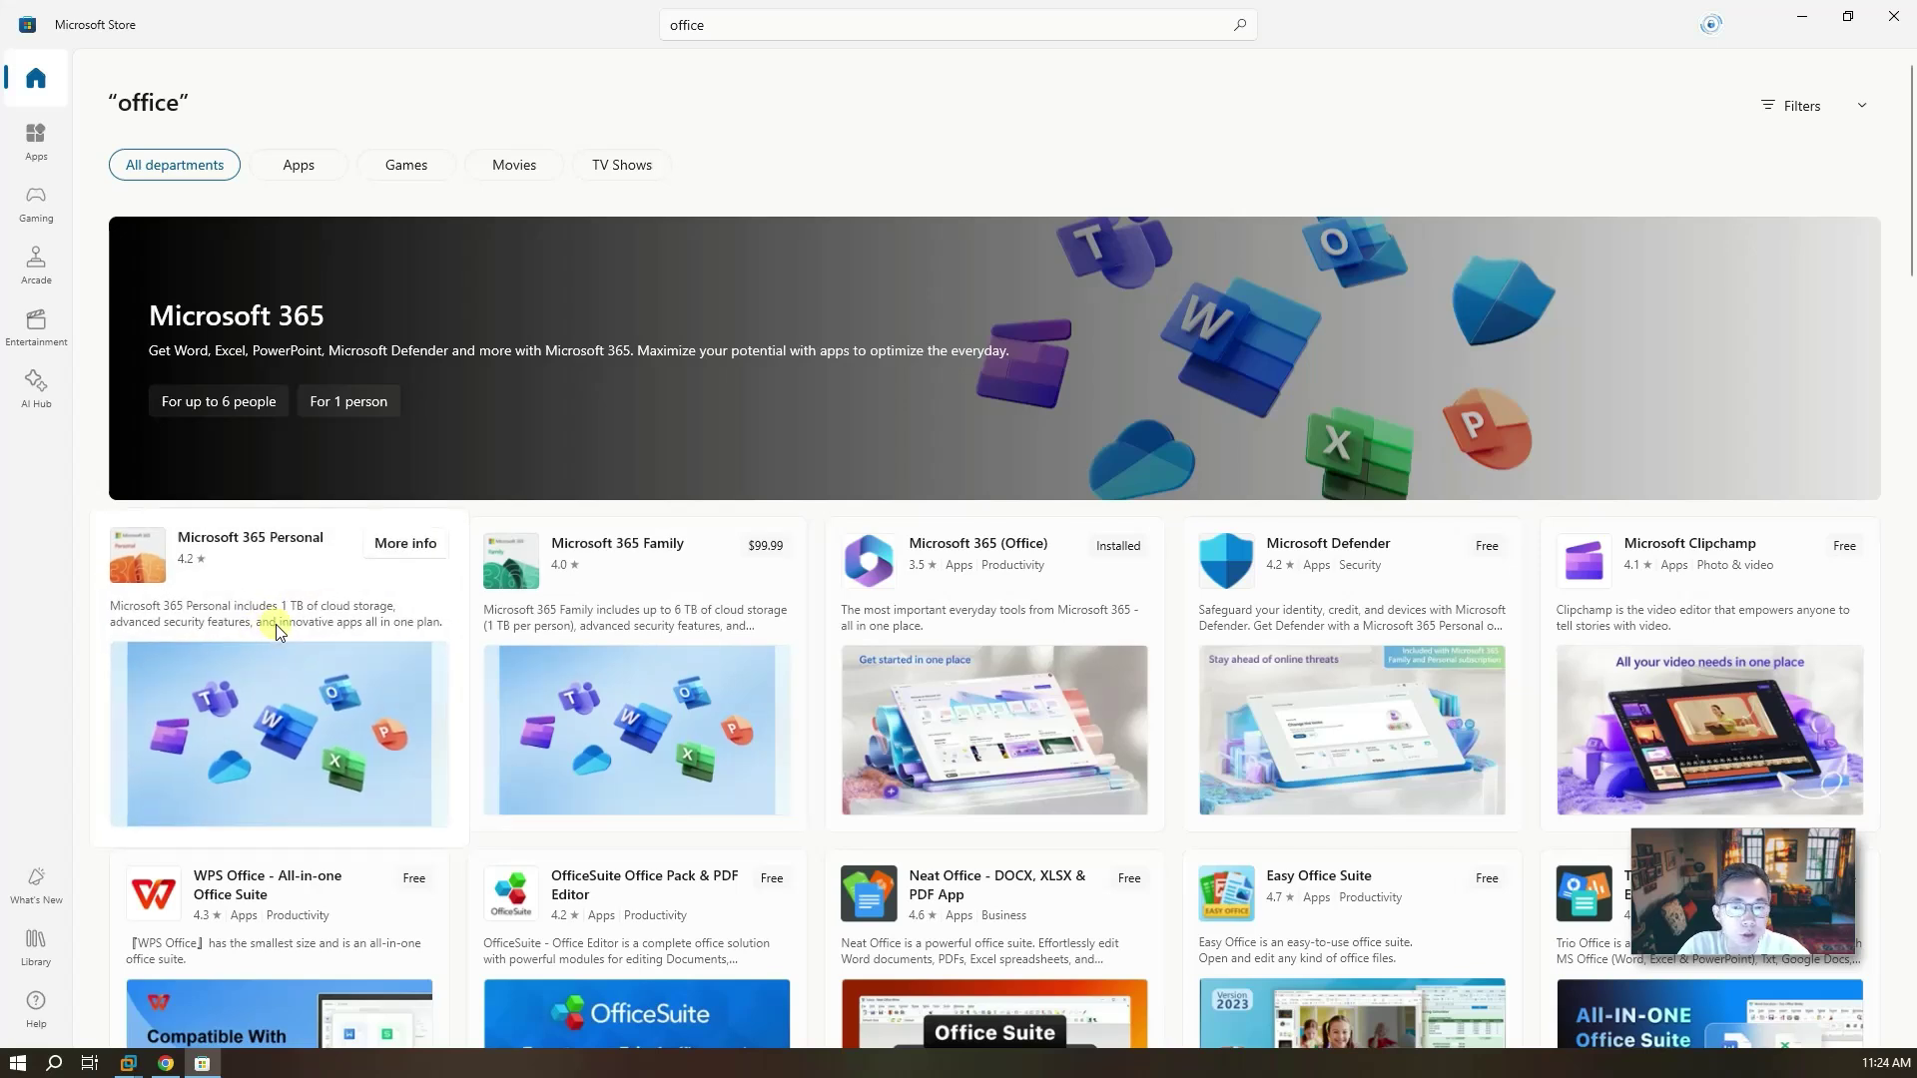
pyautogui.moveTo(739, 582)
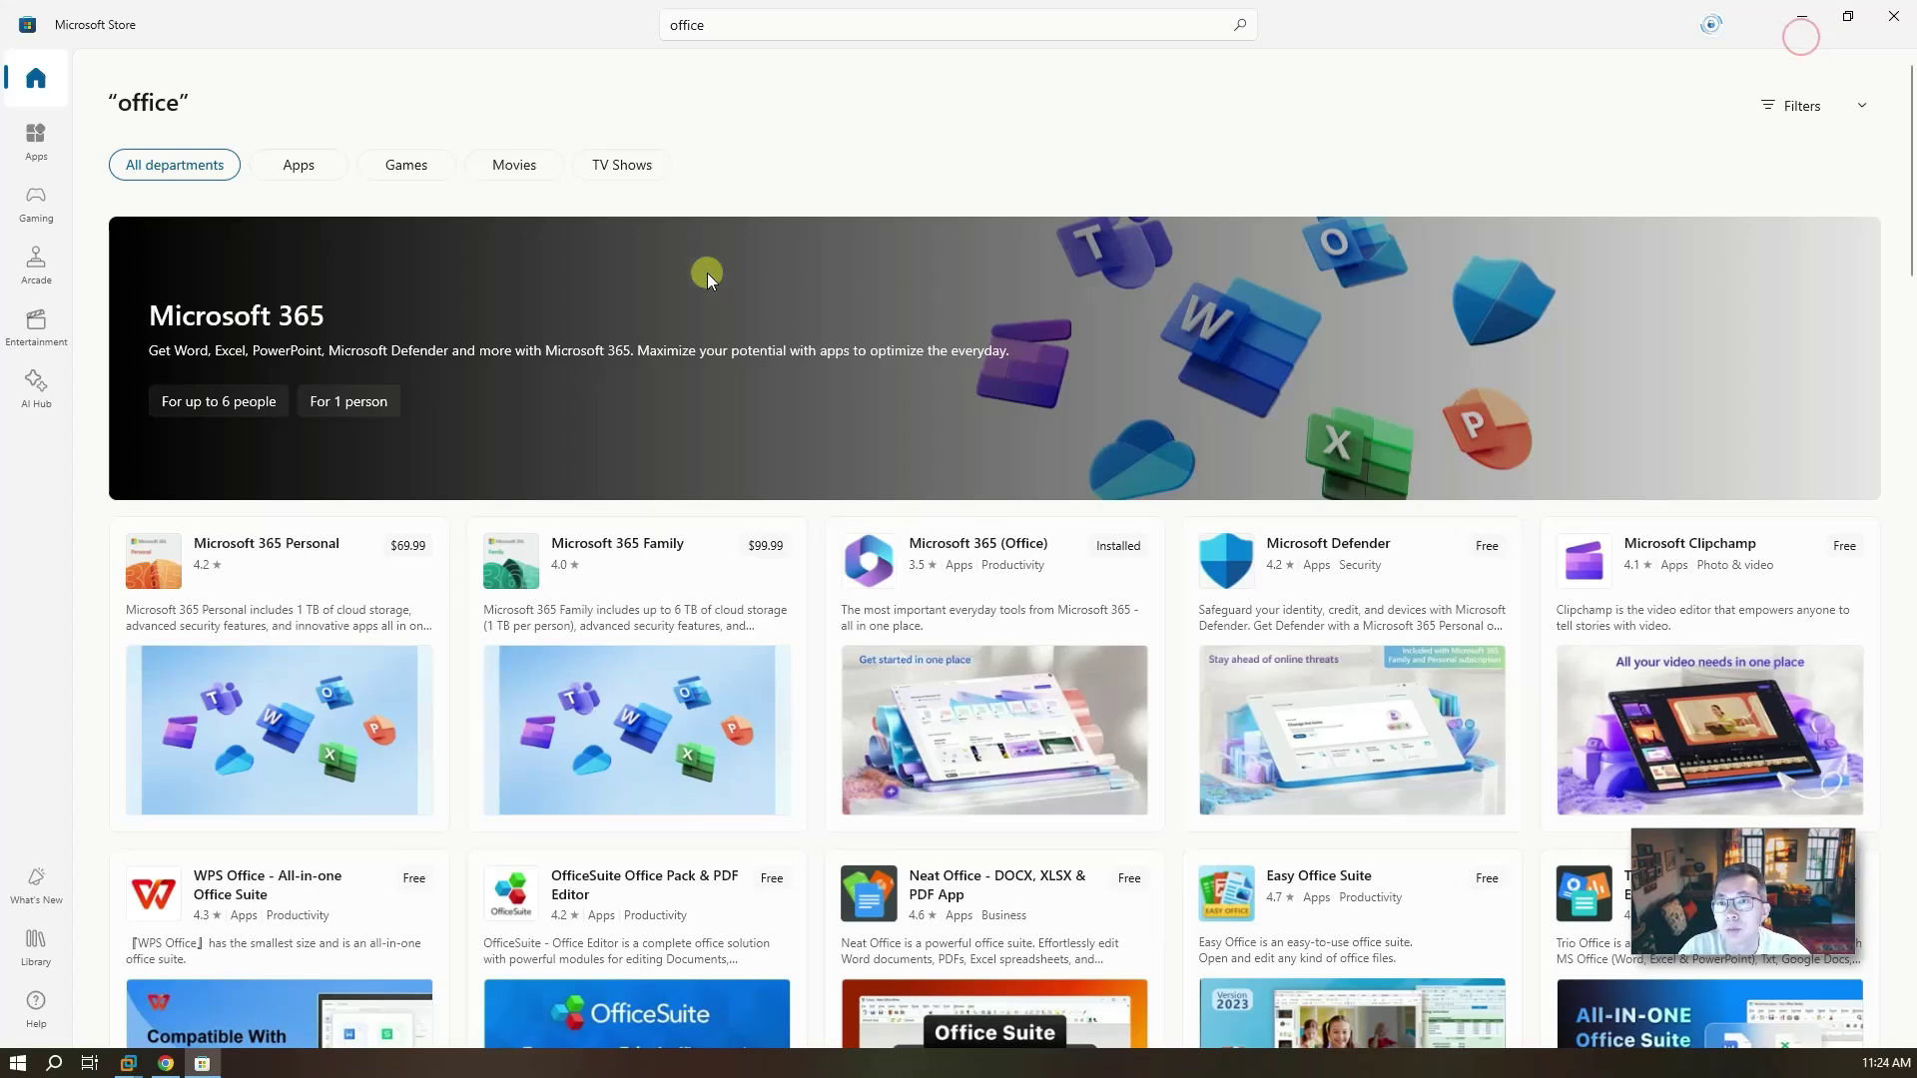
pyautogui.click(1809, 22)
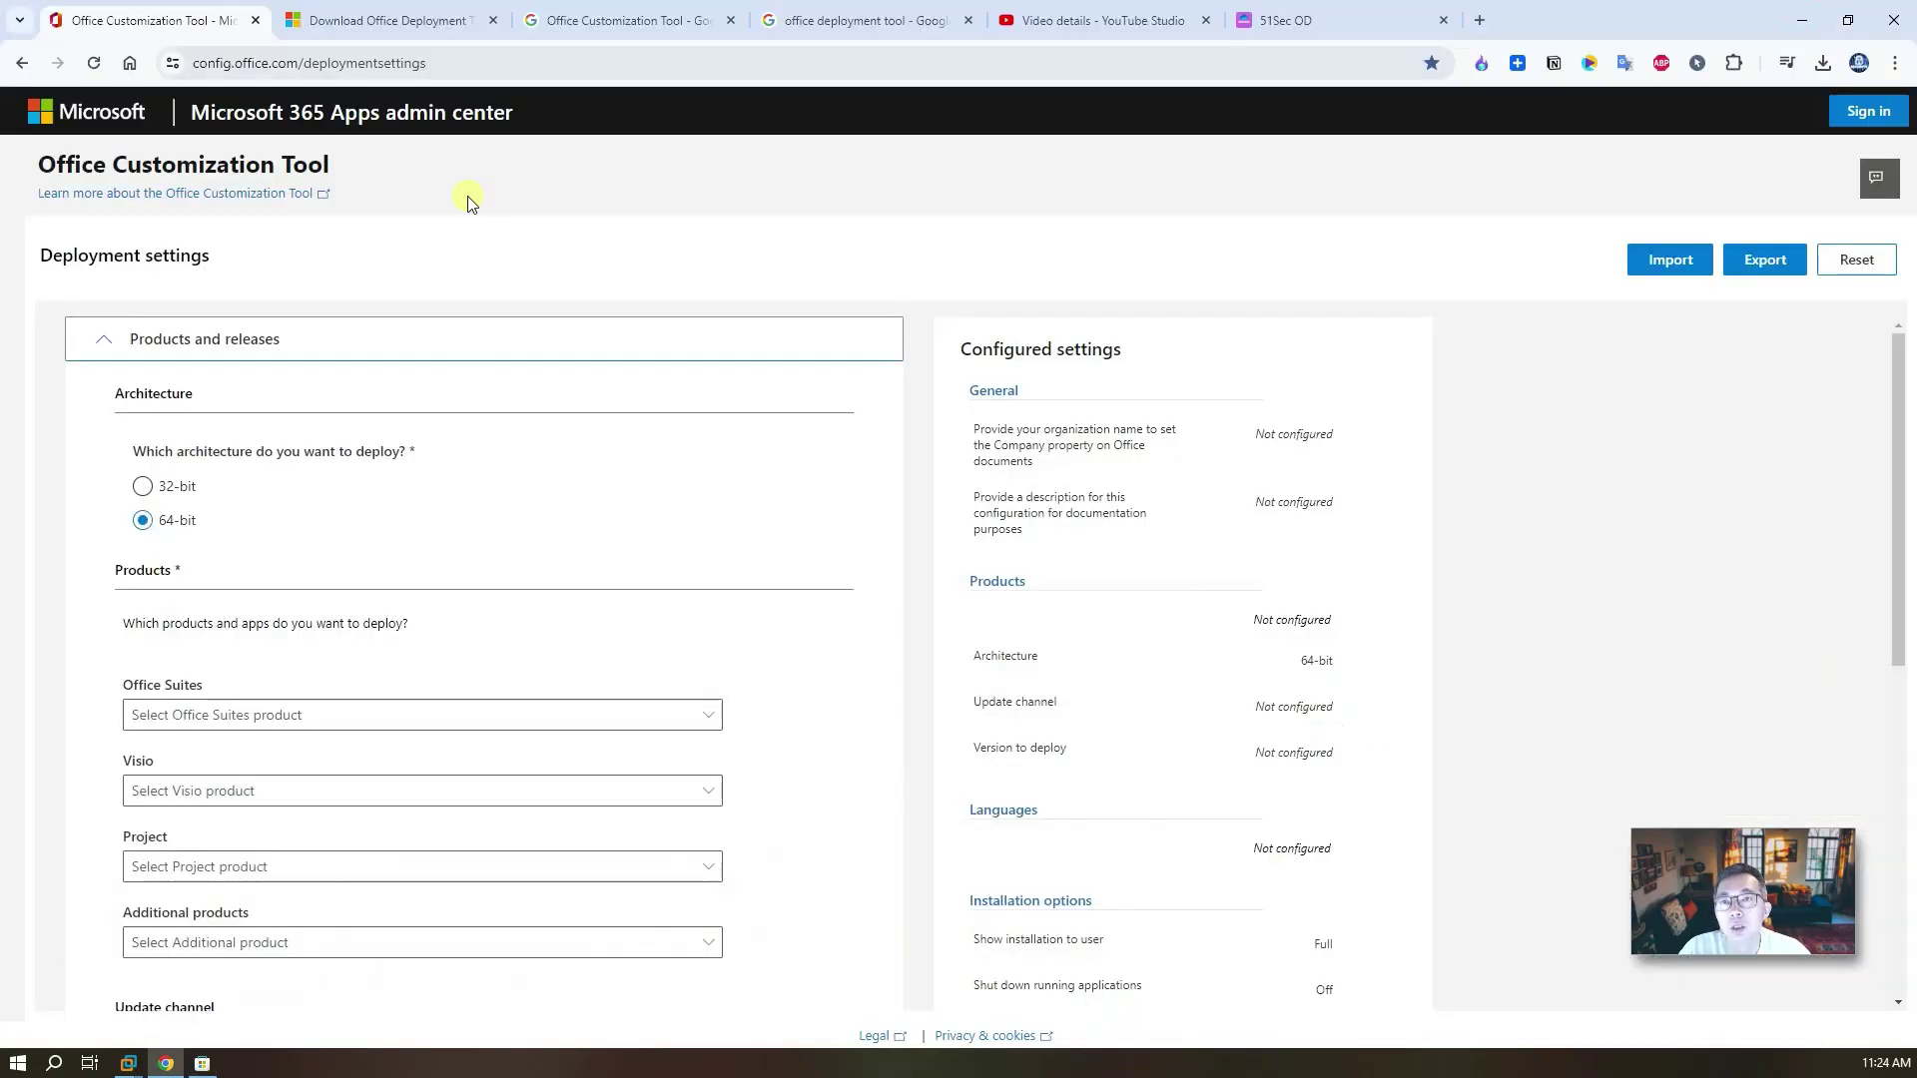
pyautogui.click(380, 20)
pyautogui.click(184, 20)
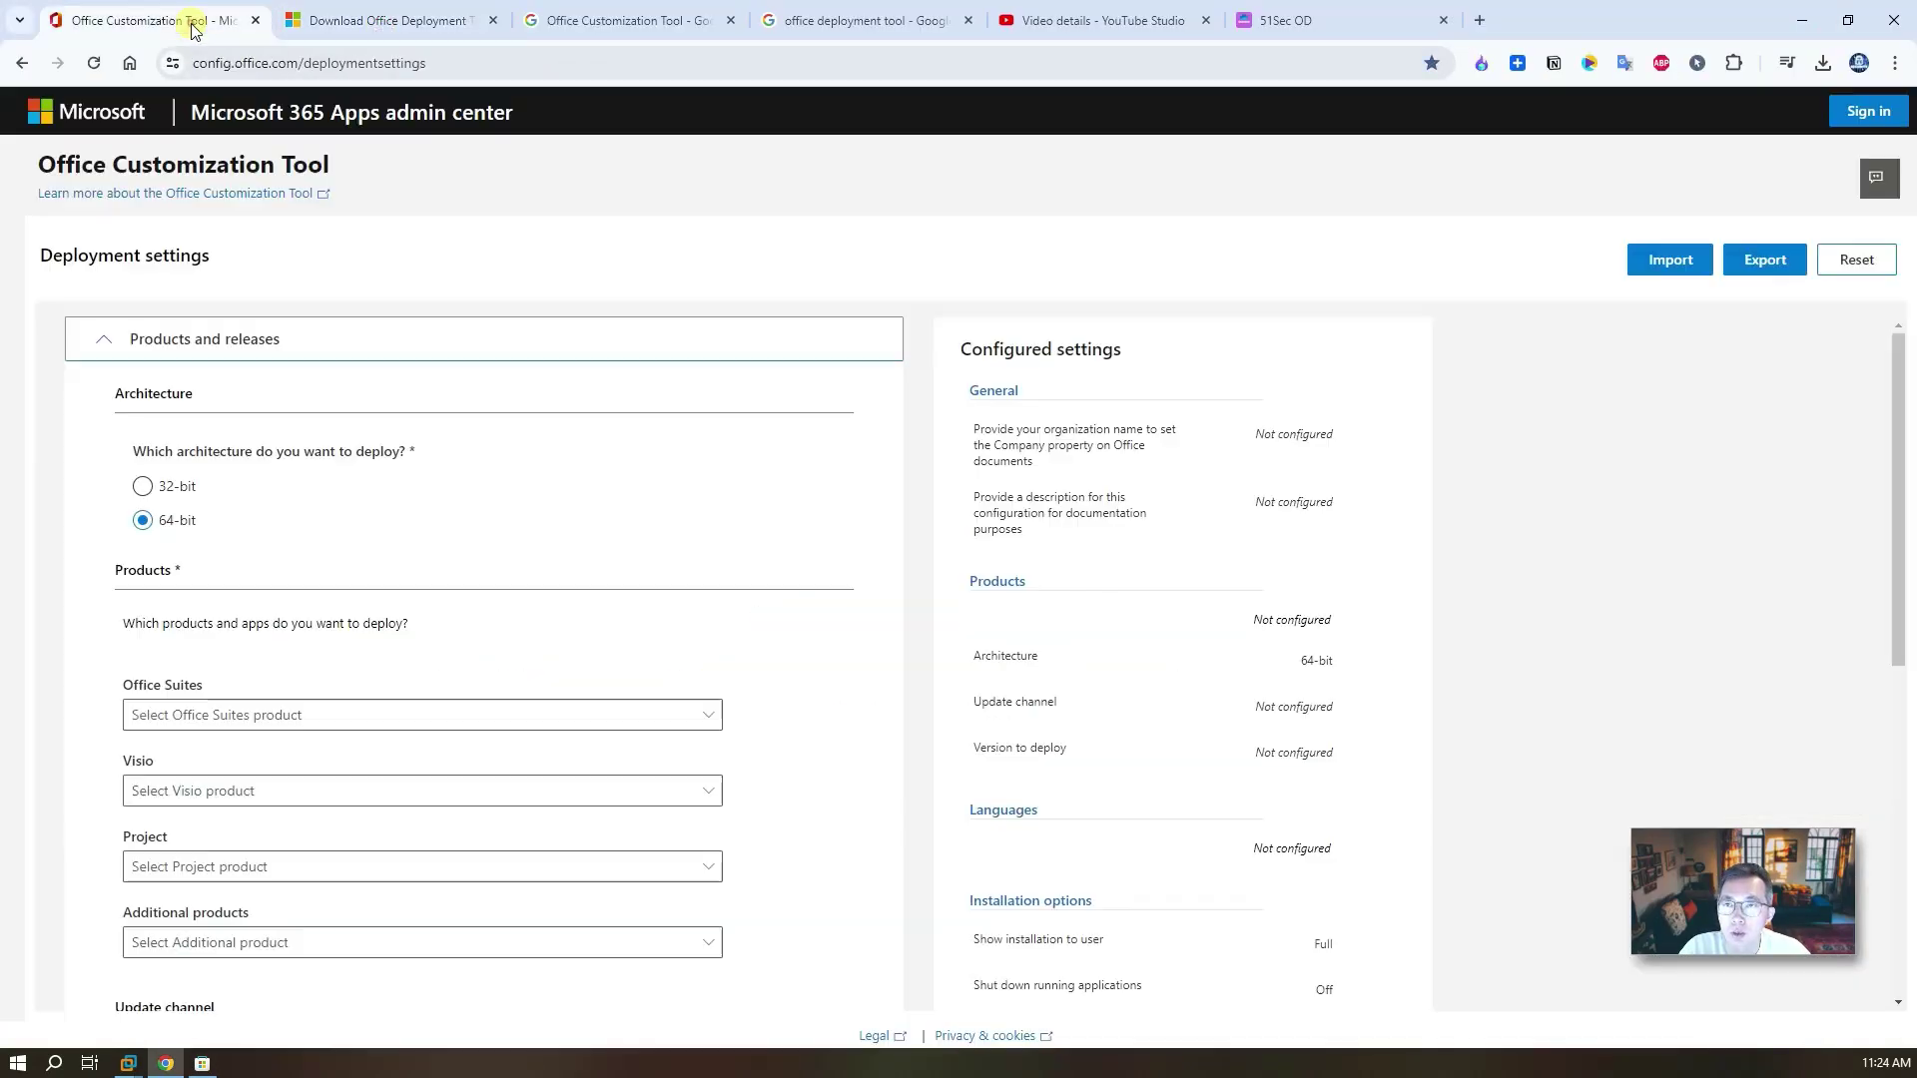
# - Examine the available Office Suites products and the remaining sections of the deployment settings
pyautogui.click(706, 712)
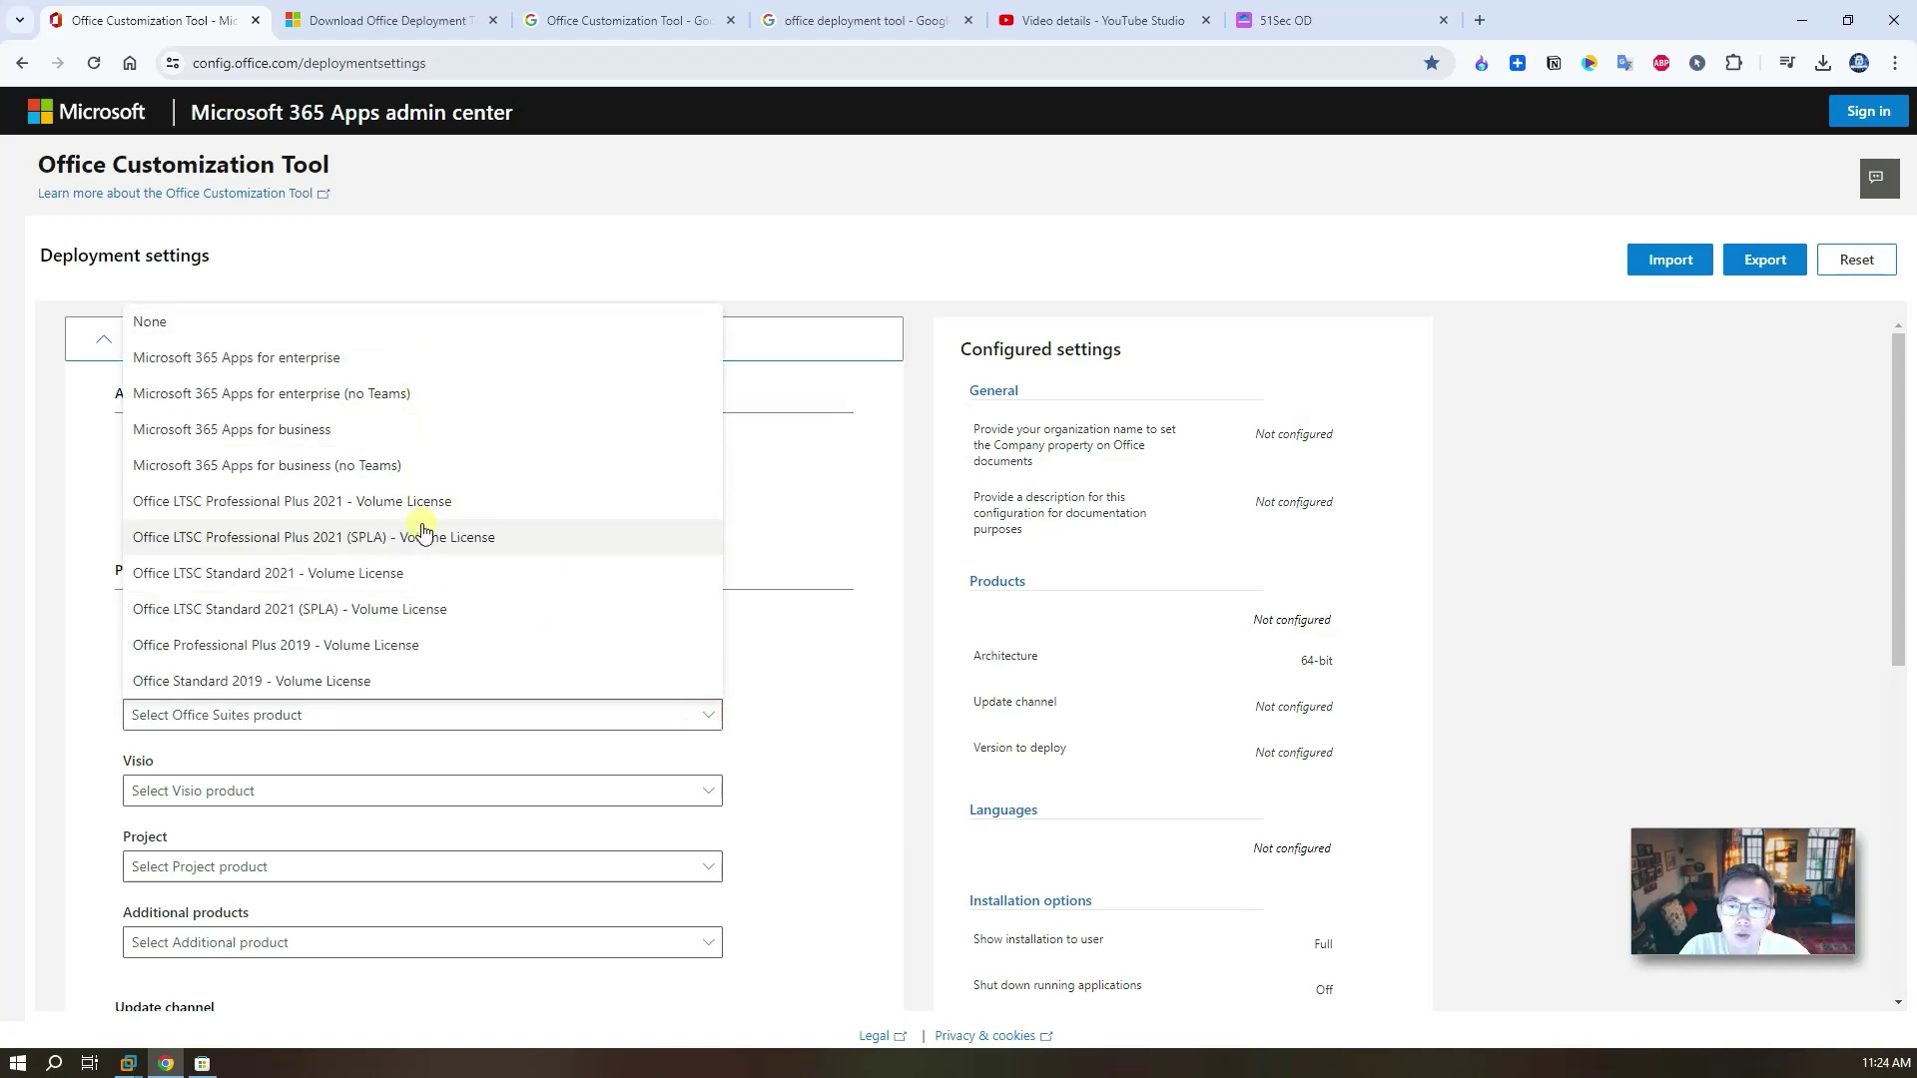
pyautogui.click(775, 669)
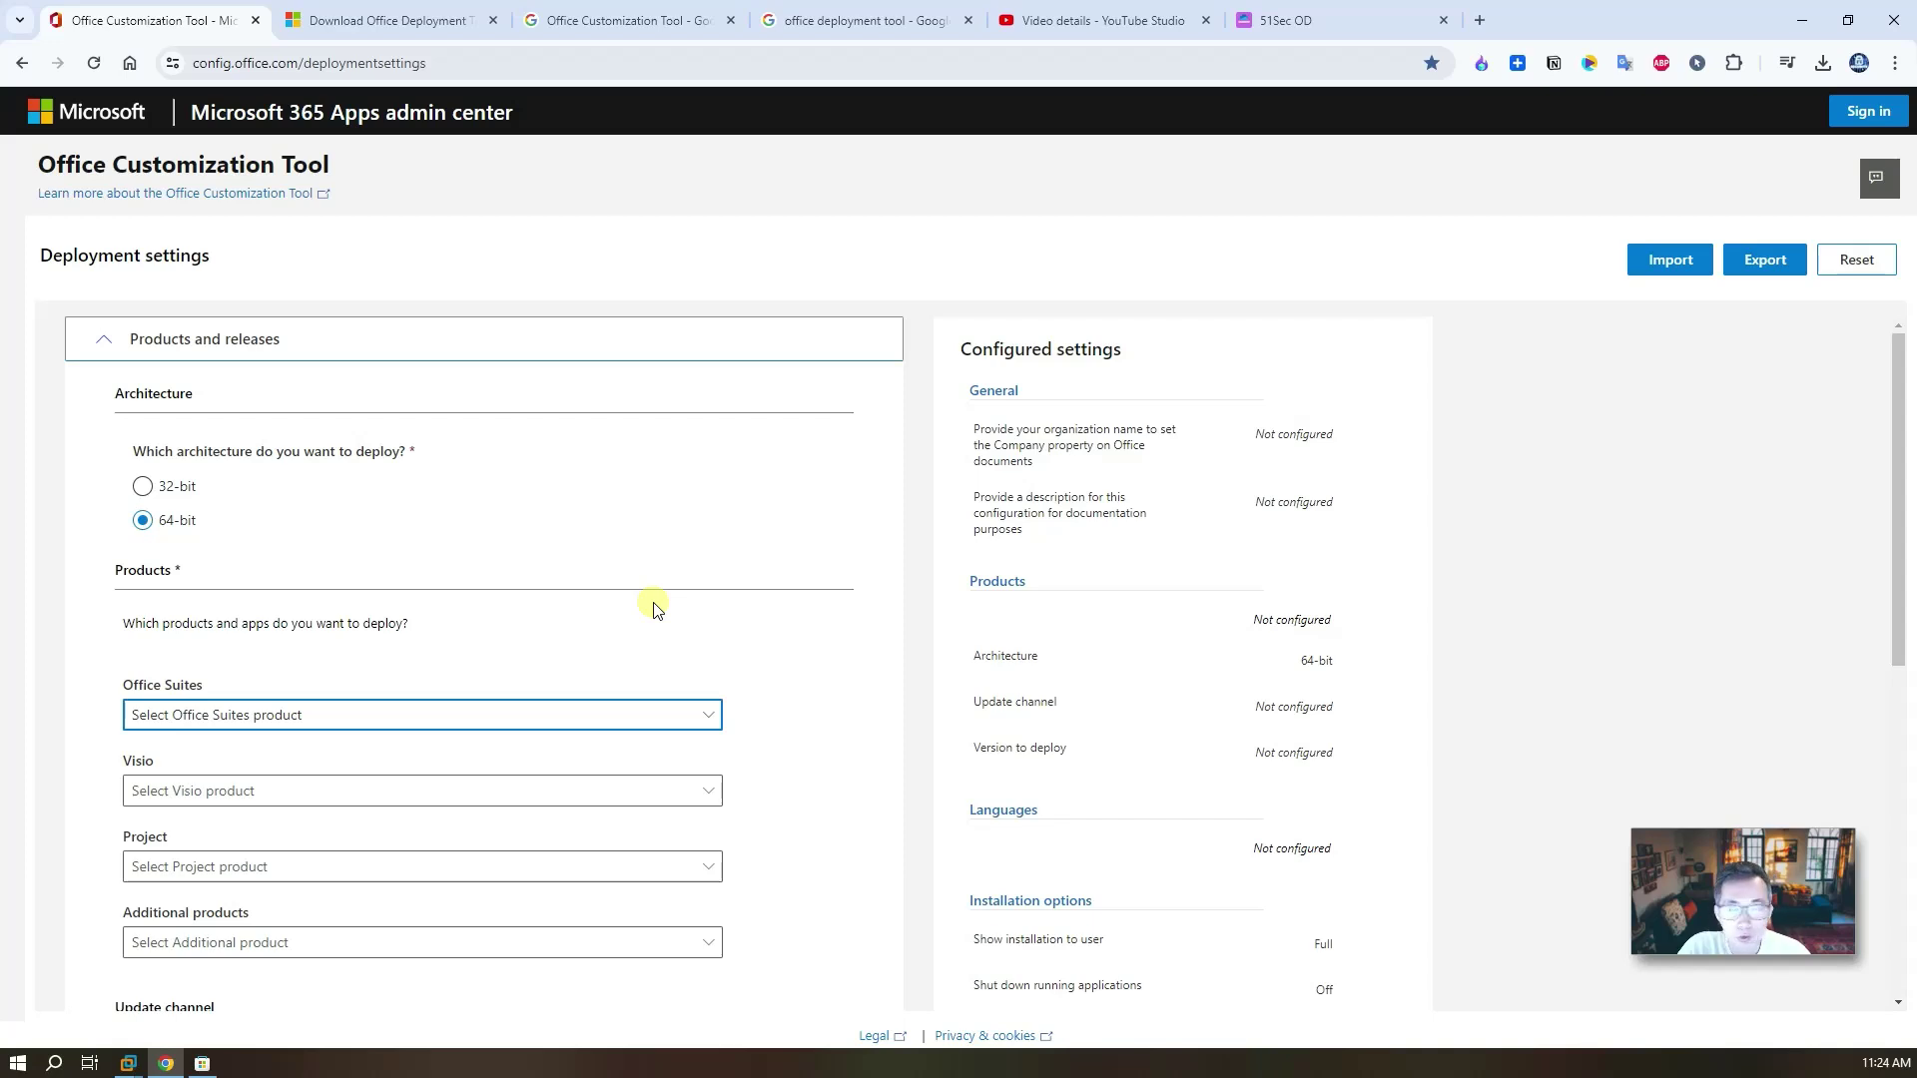
pyautogui.scroll(-2, 736, 565)
pyautogui.scroll(-3, 736, 565)
pyautogui.scroll(-1, 736, 571)
pyautogui.scroll(-1, 738, 574)
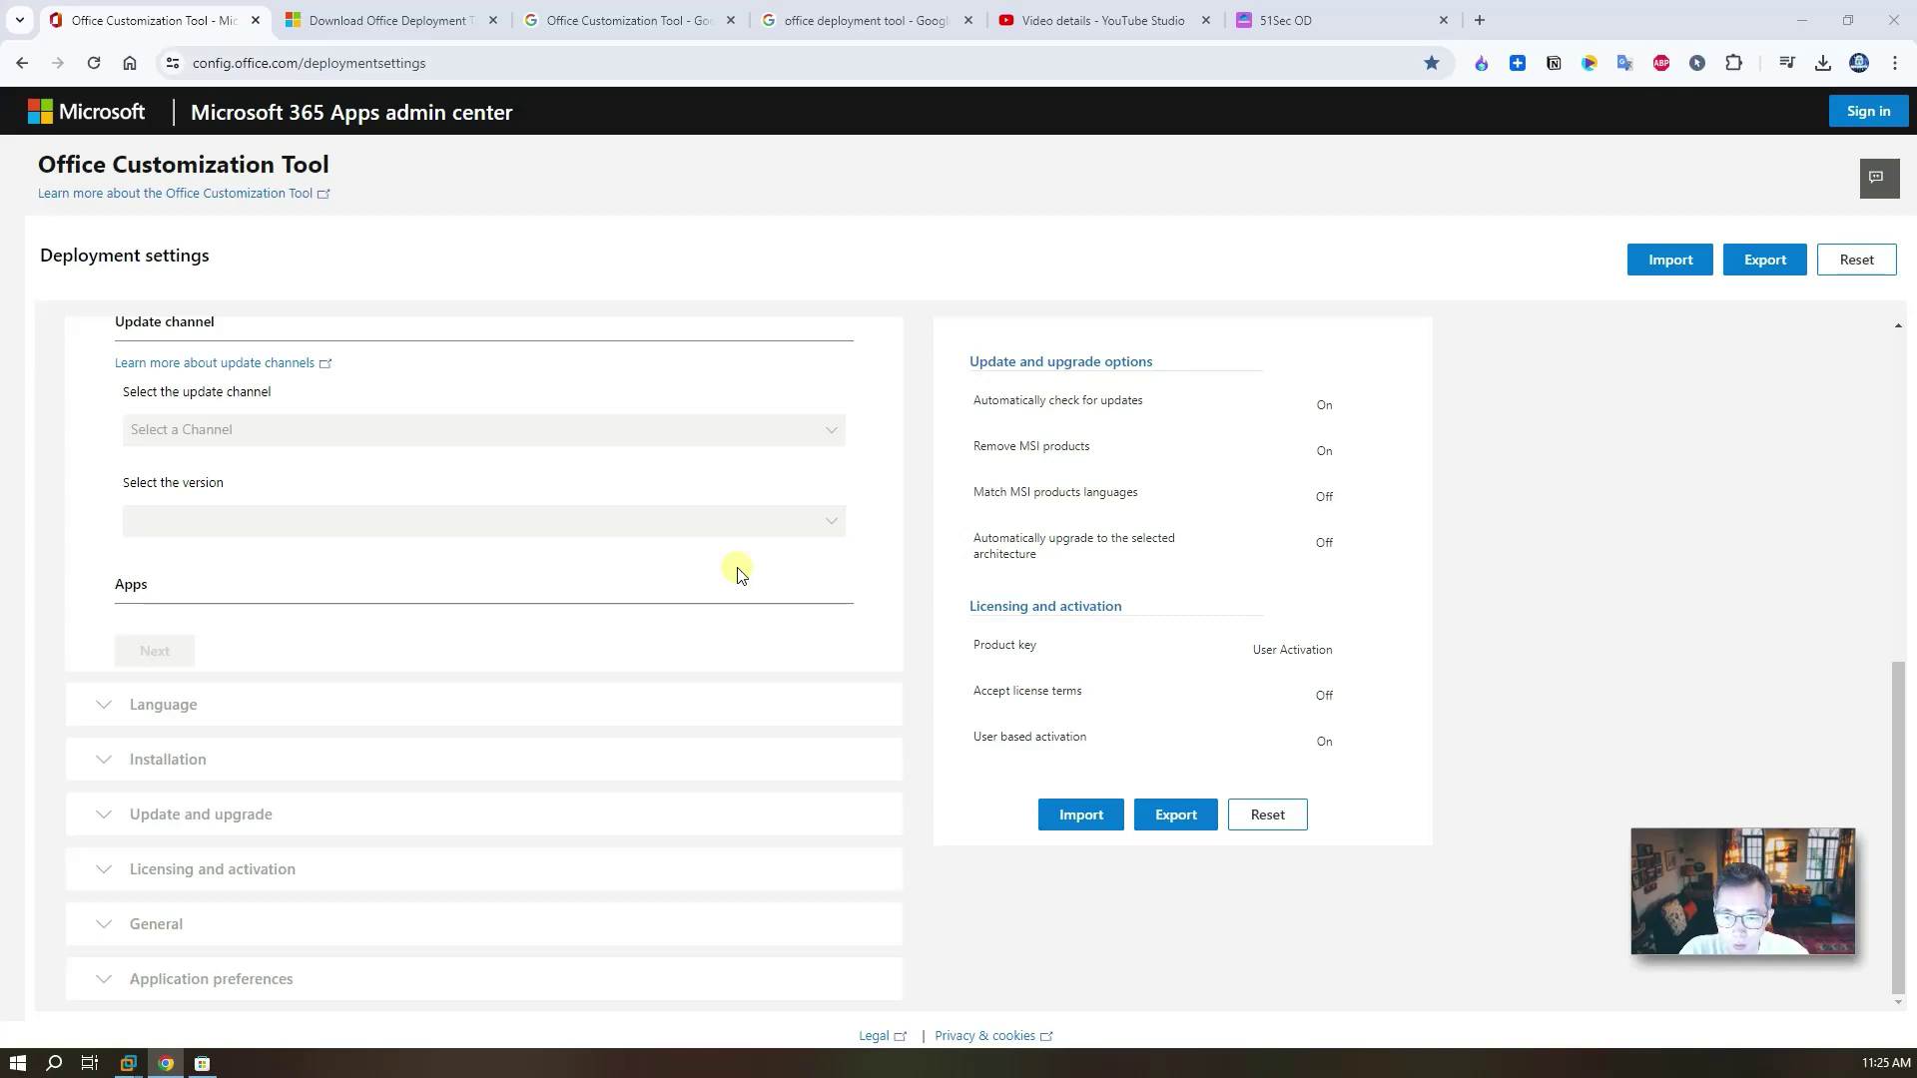
pyautogui.scroll(7, 739, 574)
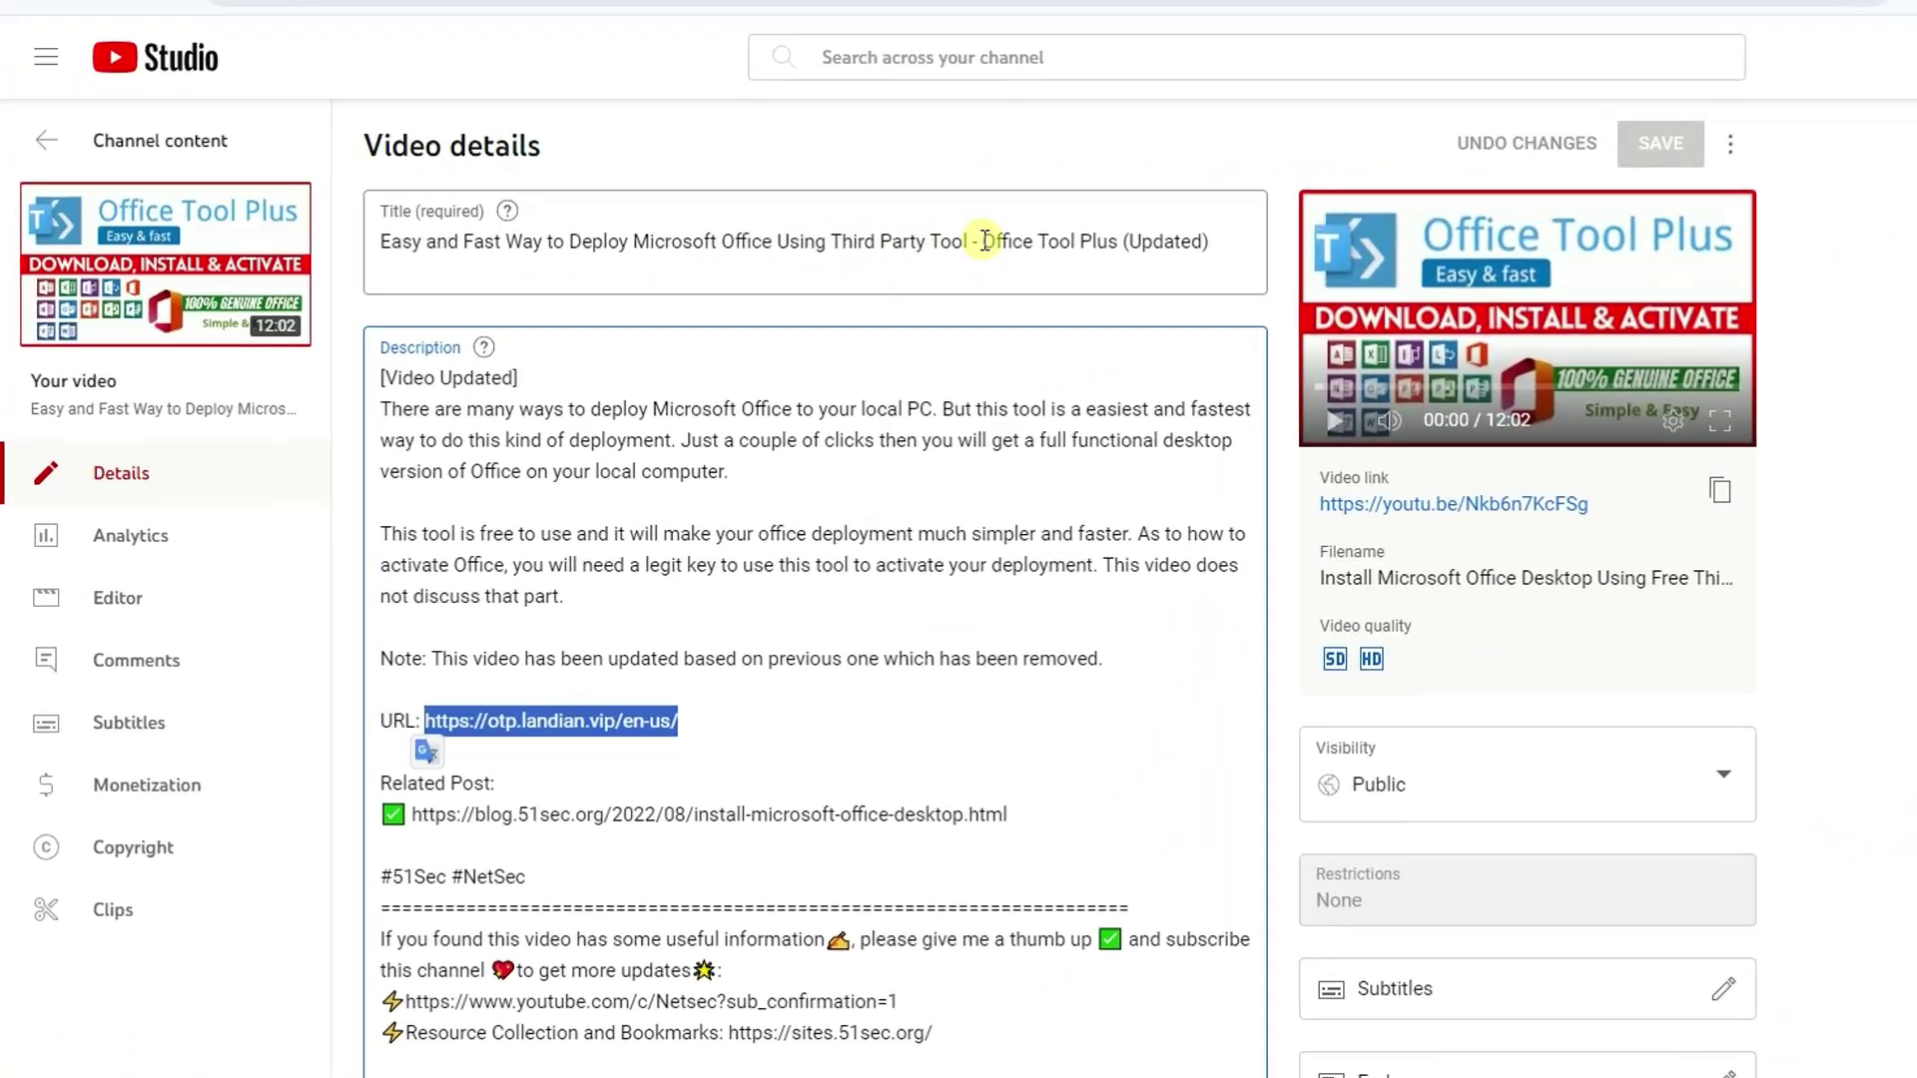
# - Highlight "Office Tool Plus" in the video title and review the Office Deployment Tool and Office Customization Tool pages
pyautogui.moveTo(757, 260); pyautogui.dragTo(867, 260)
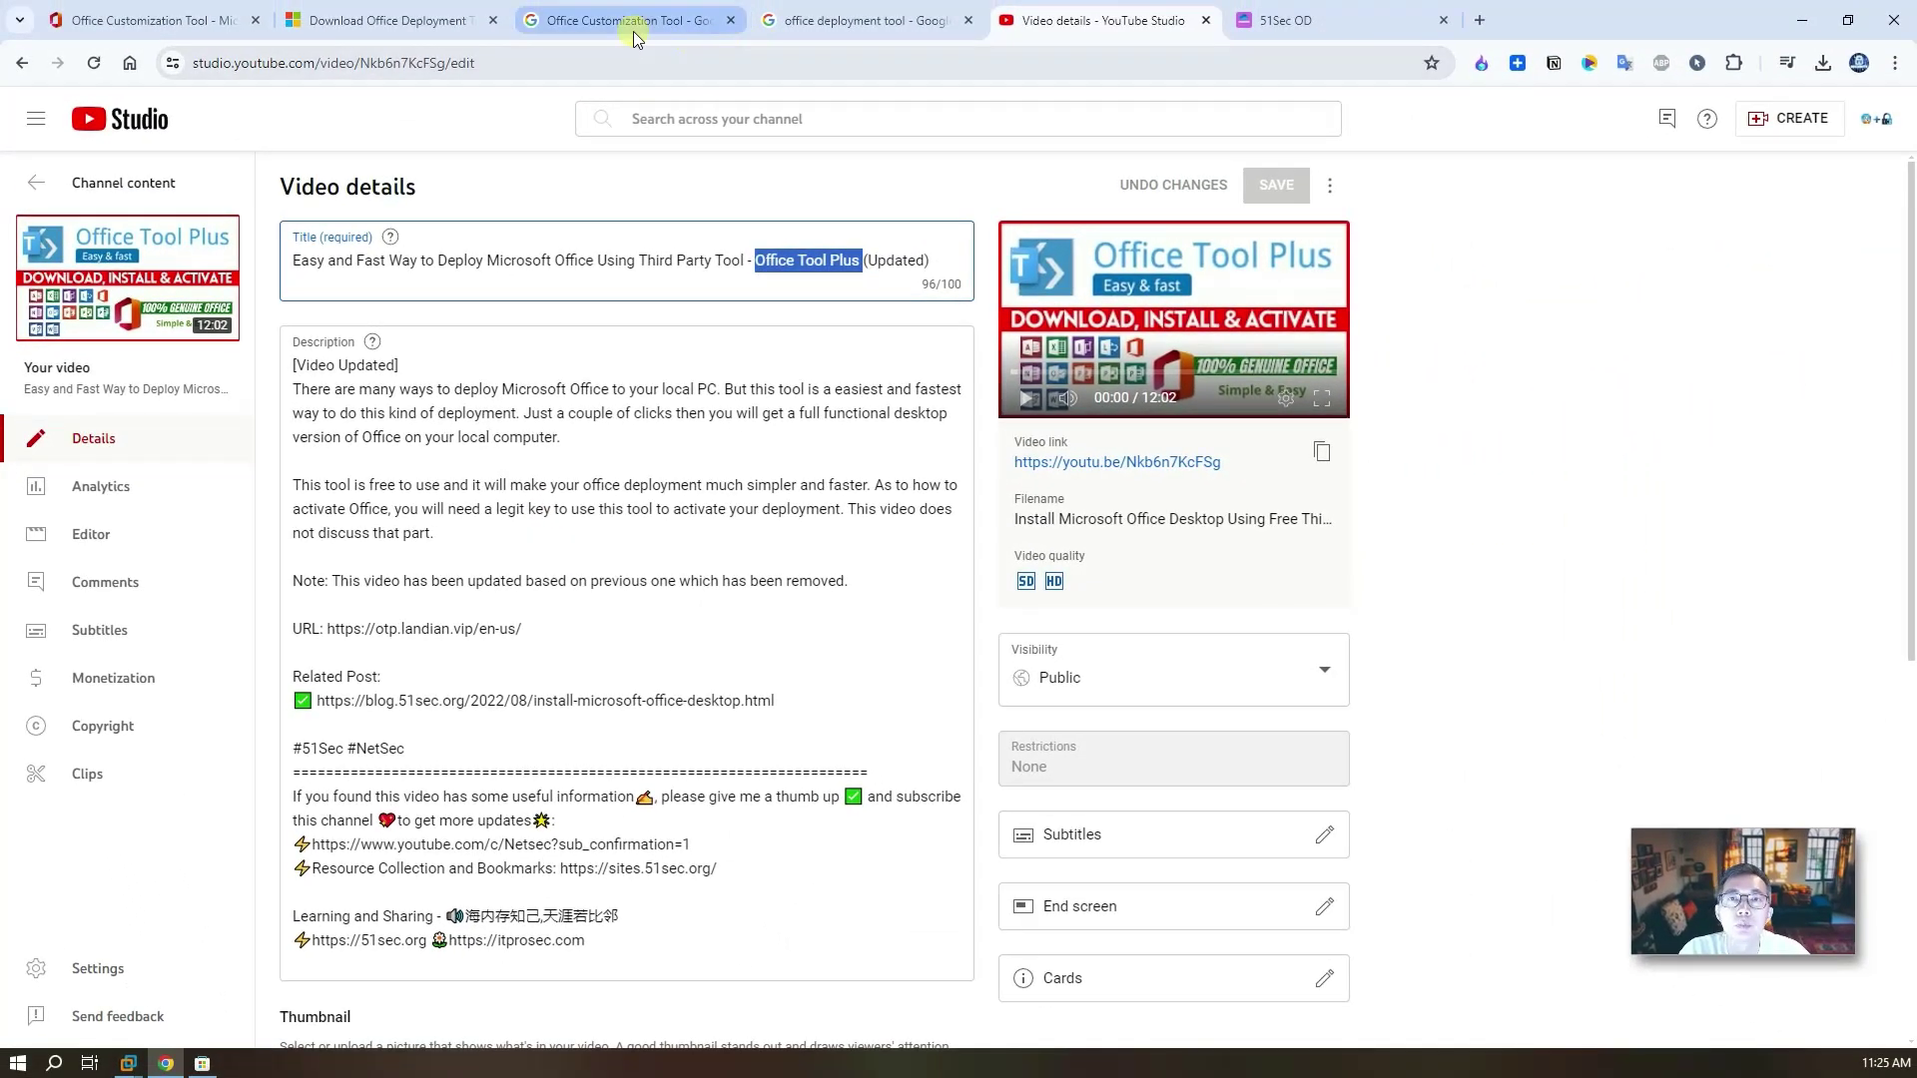
pyautogui.click(424, 26)
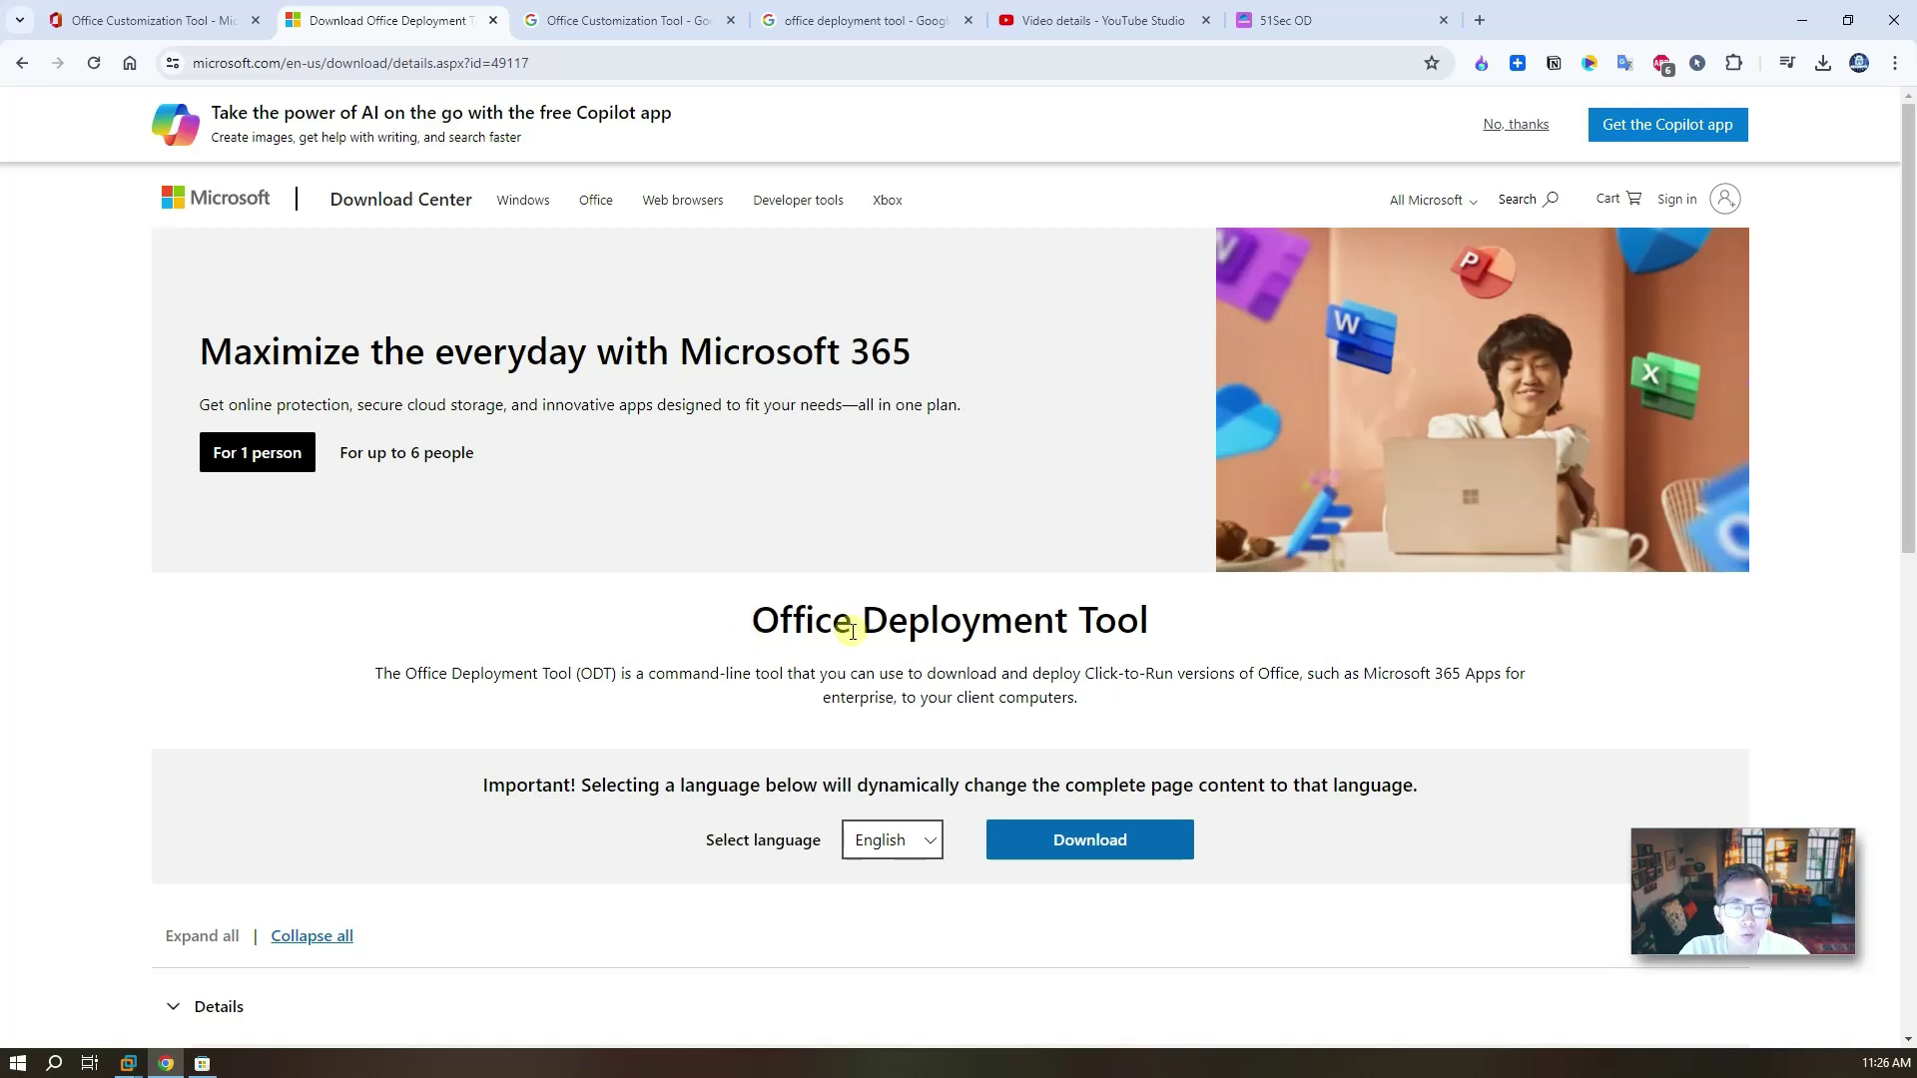
pyautogui.click(195, 20)
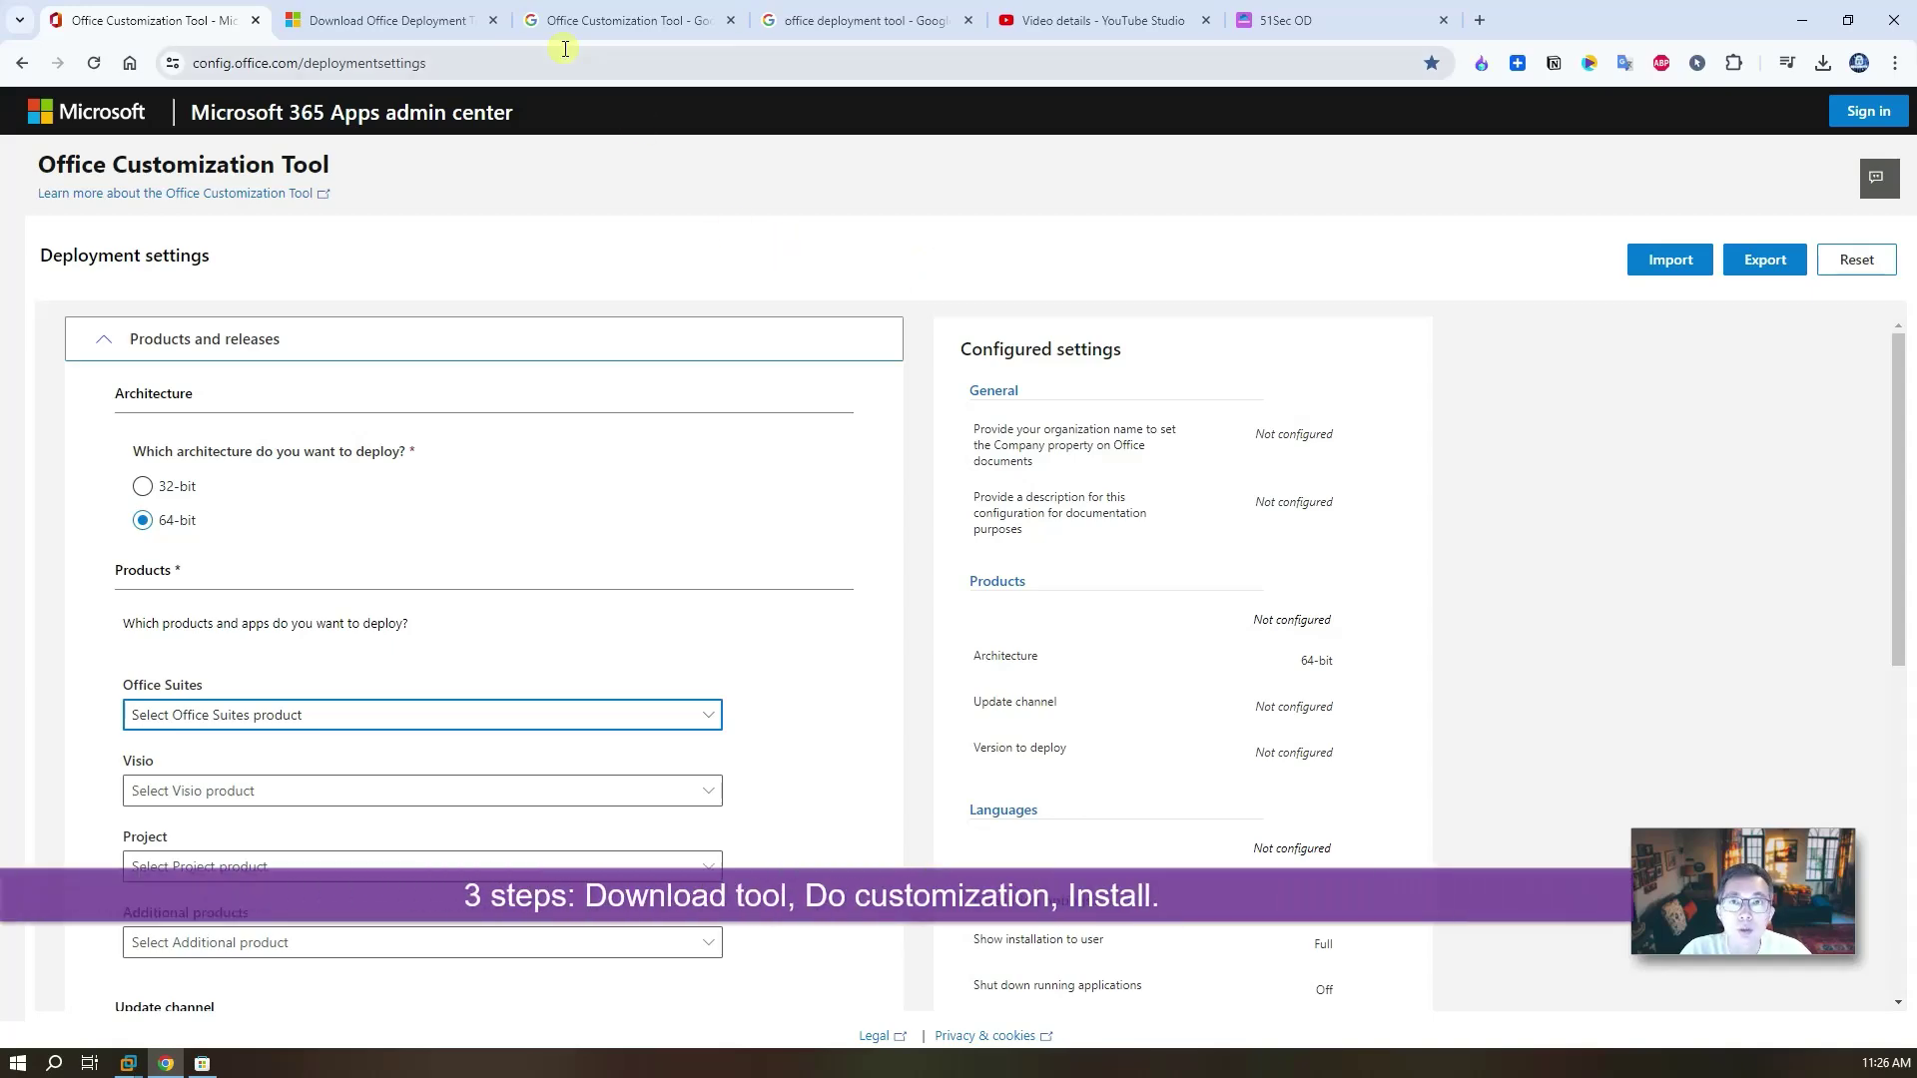
pyautogui.click(387, 20)
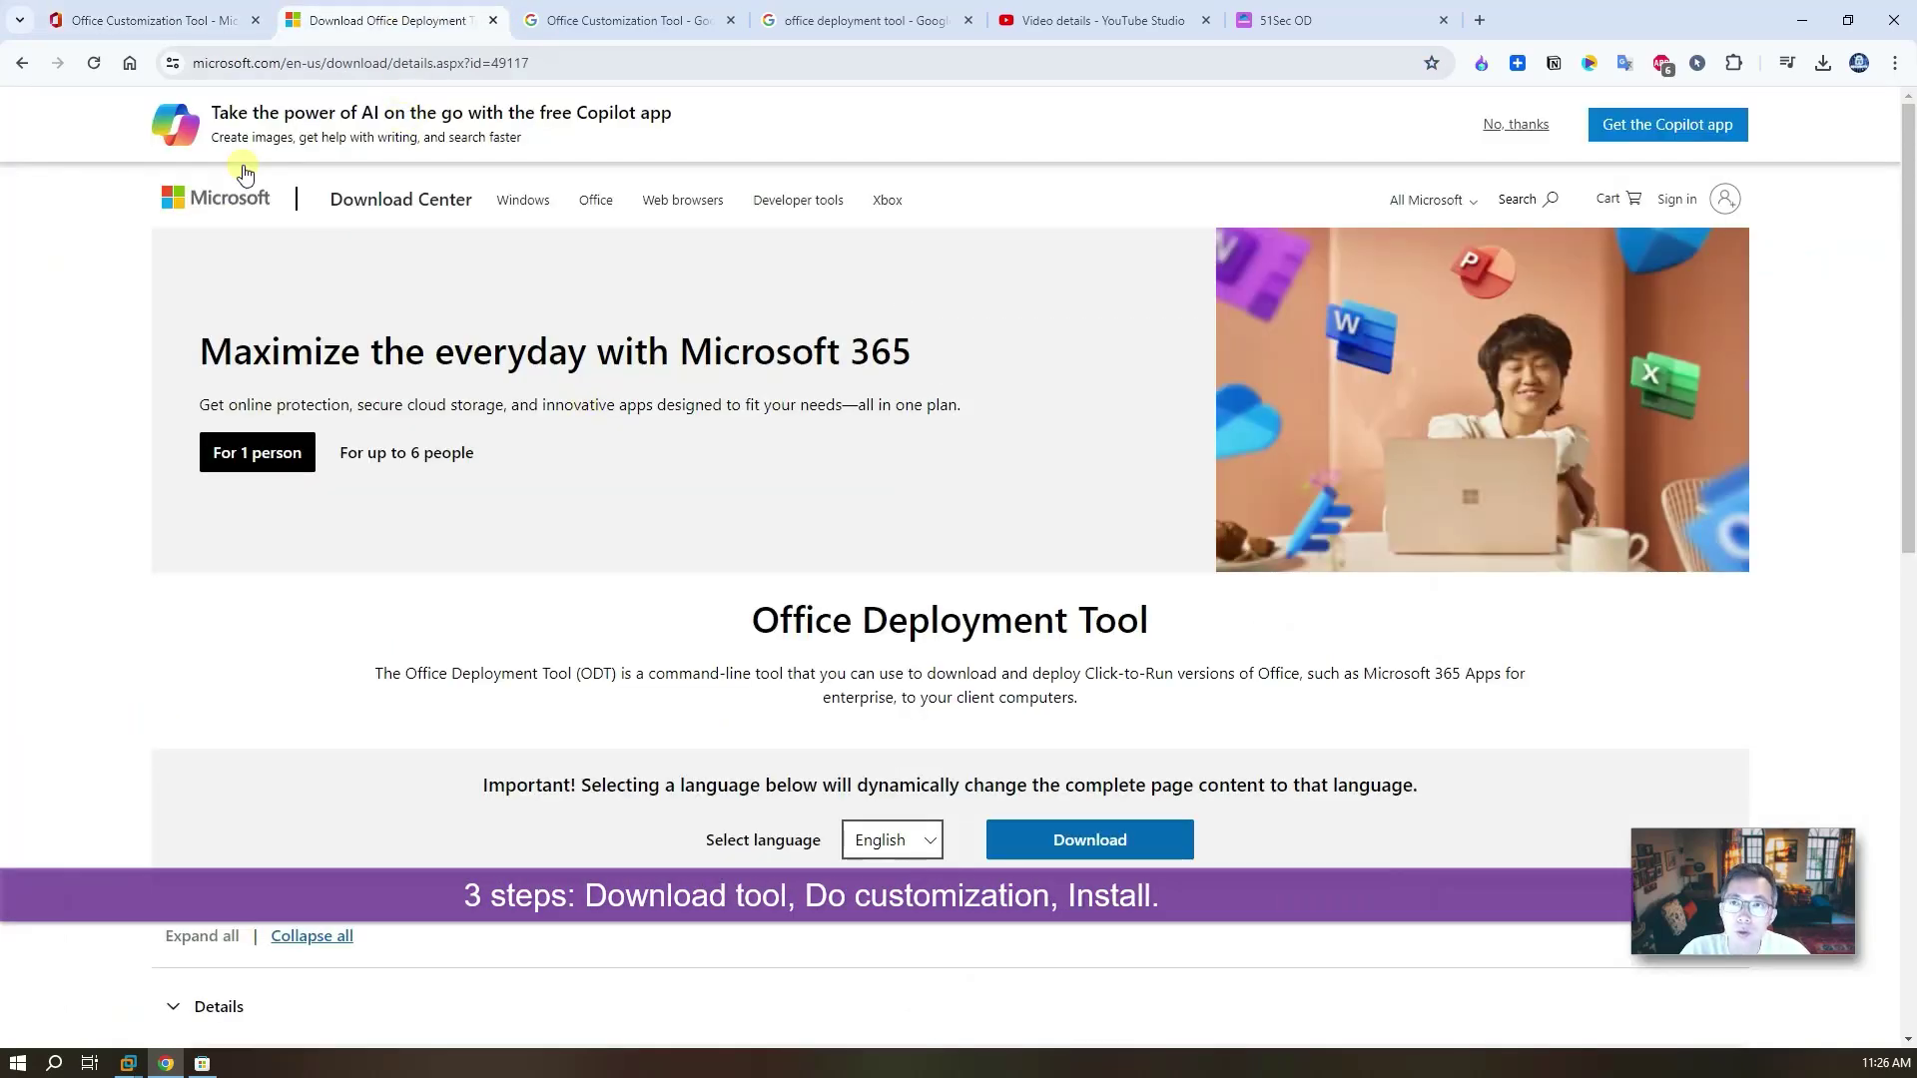
pyautogui.click(147, 16)
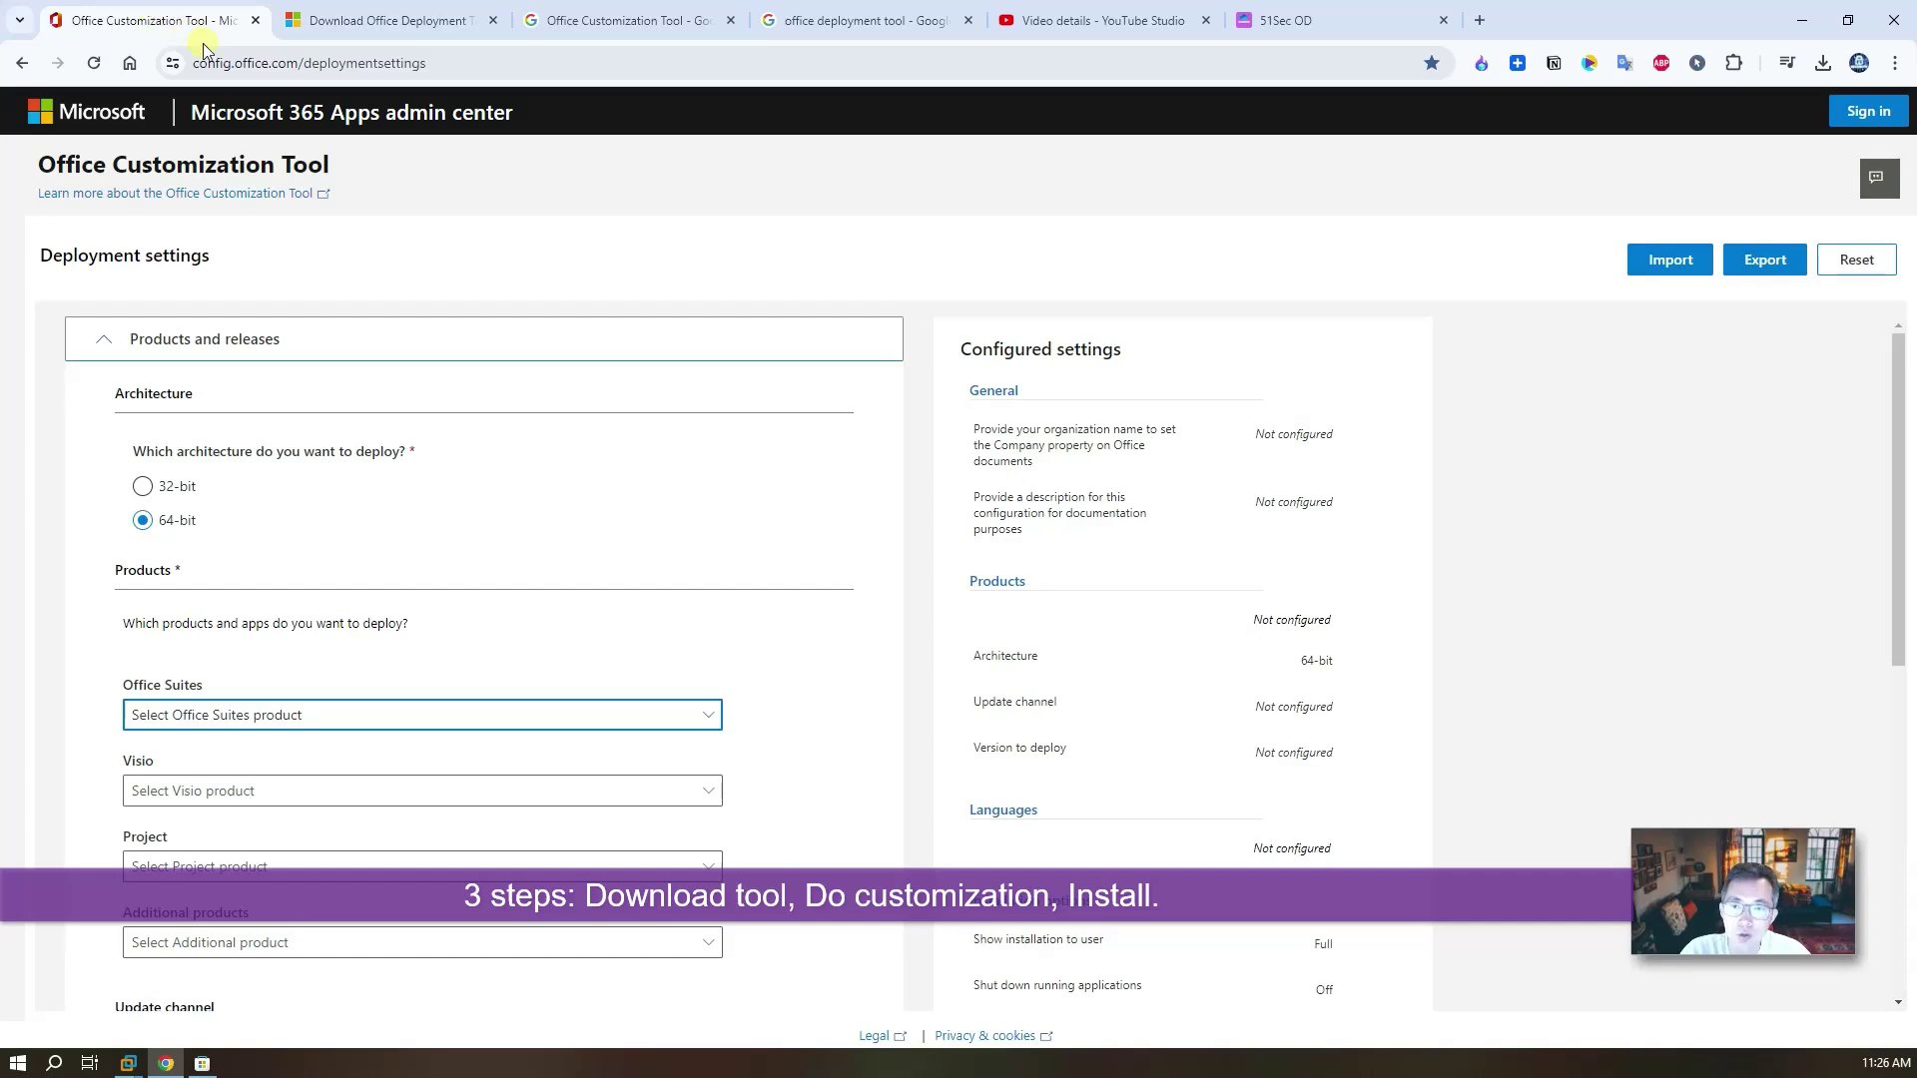
pyautogui.click(437, 20)
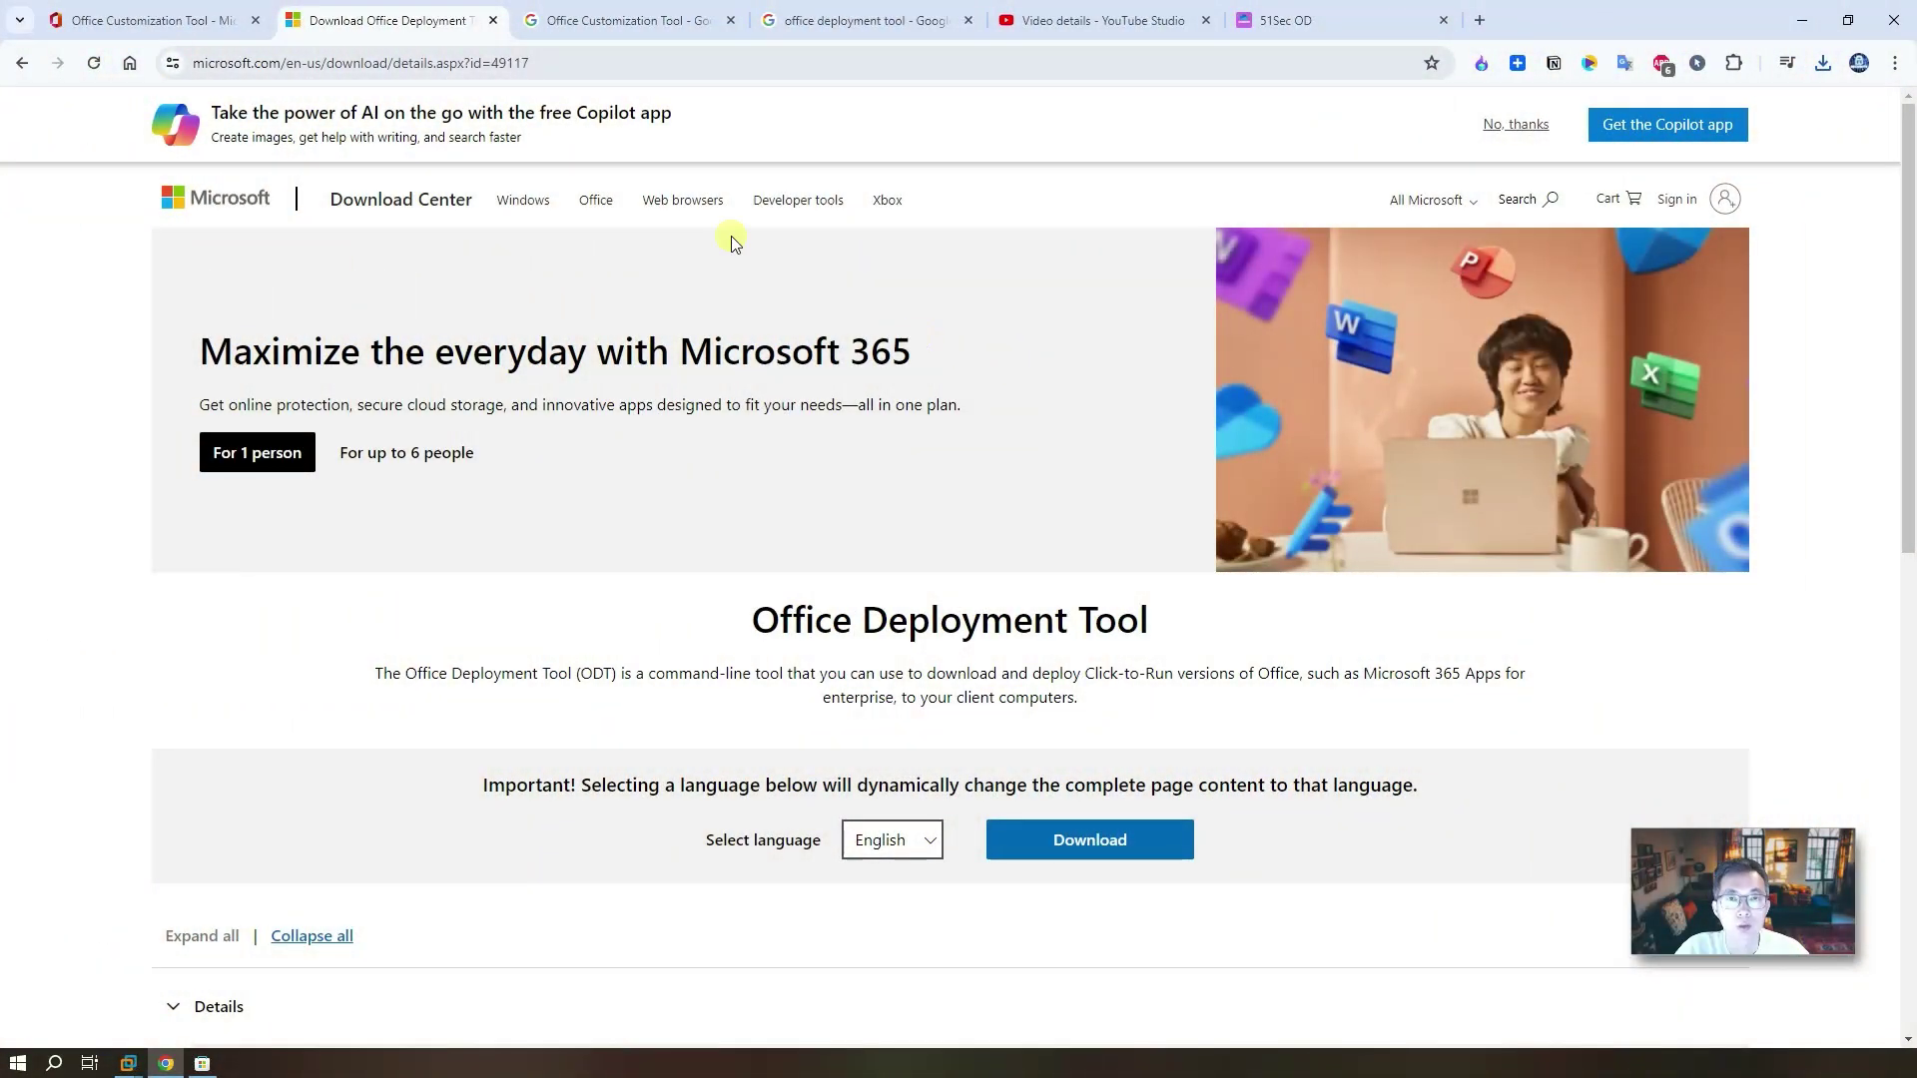
# - Open the official Office Deployment Tool download page from the Google results for "office deployment tool"
pyautogui.click(590, 20)
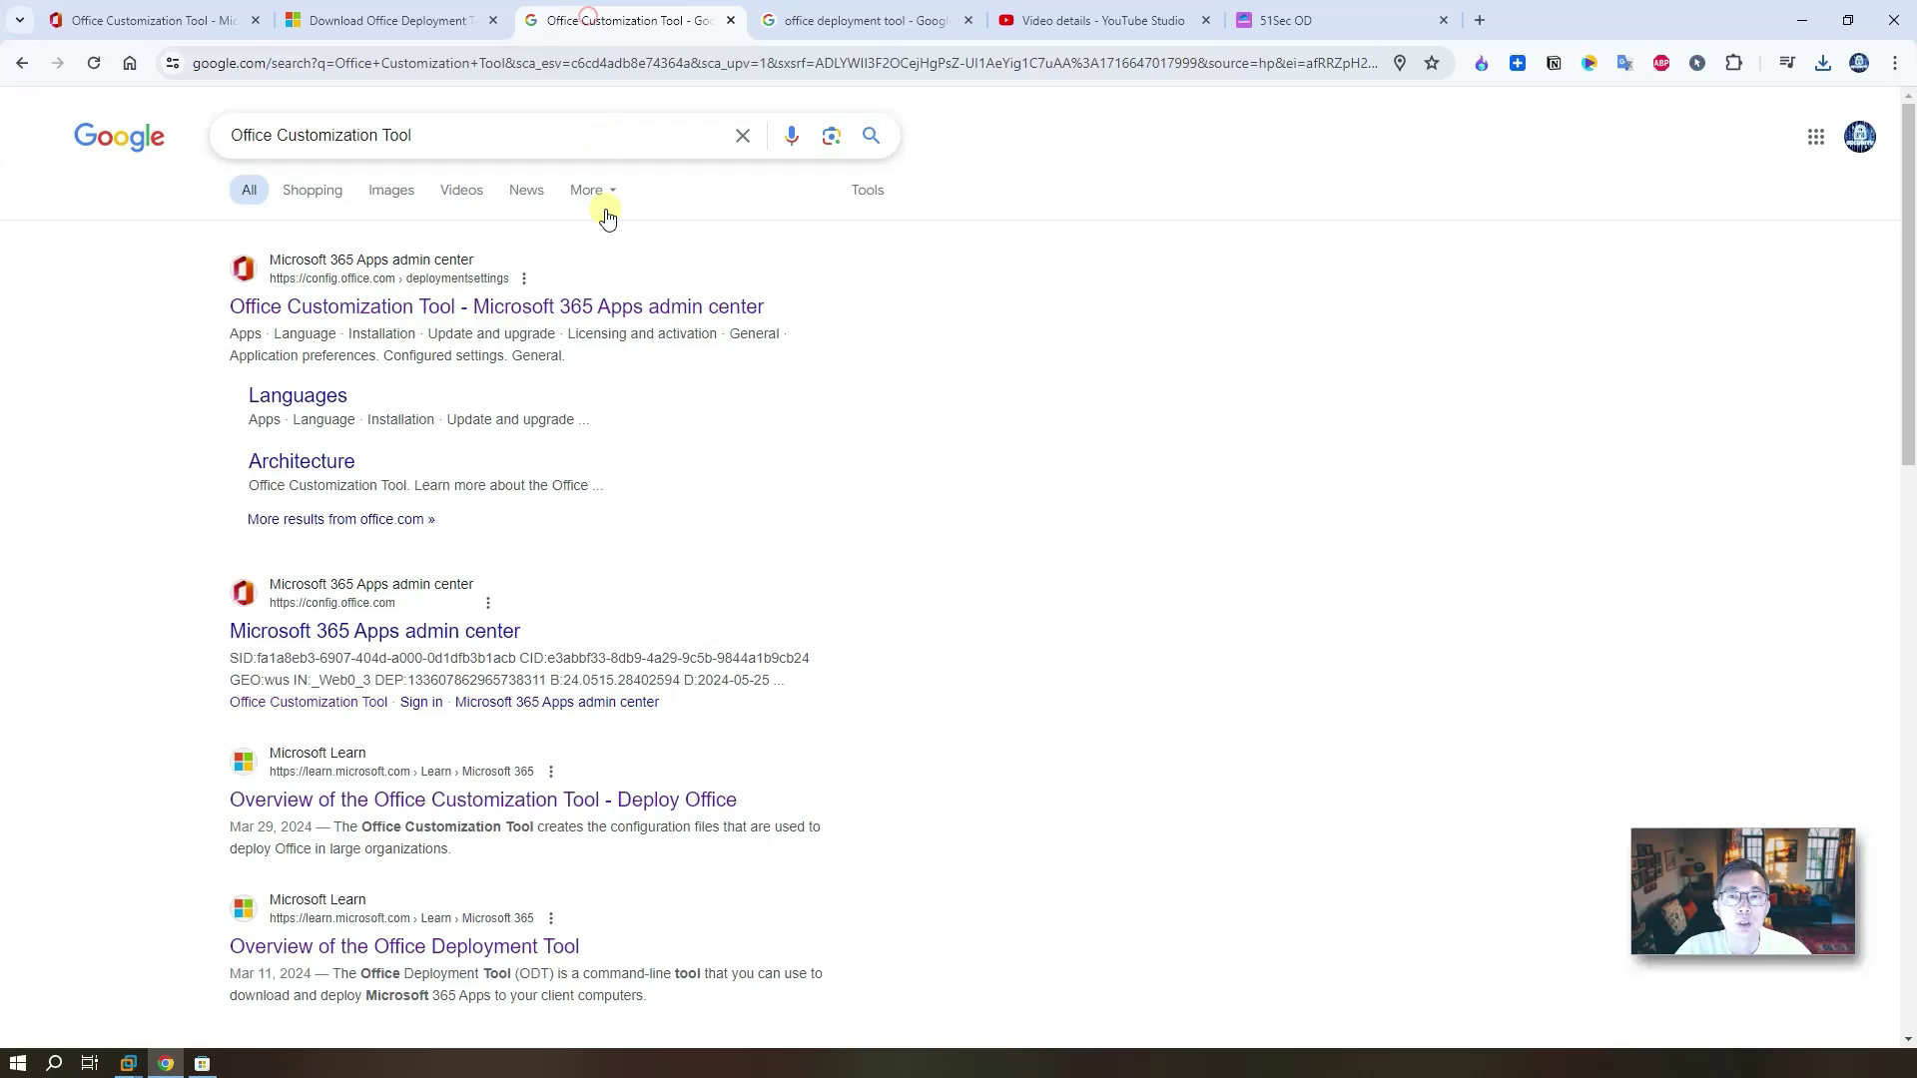
pyautogui.click(800, 32)
pyautogui.click(599, 392)
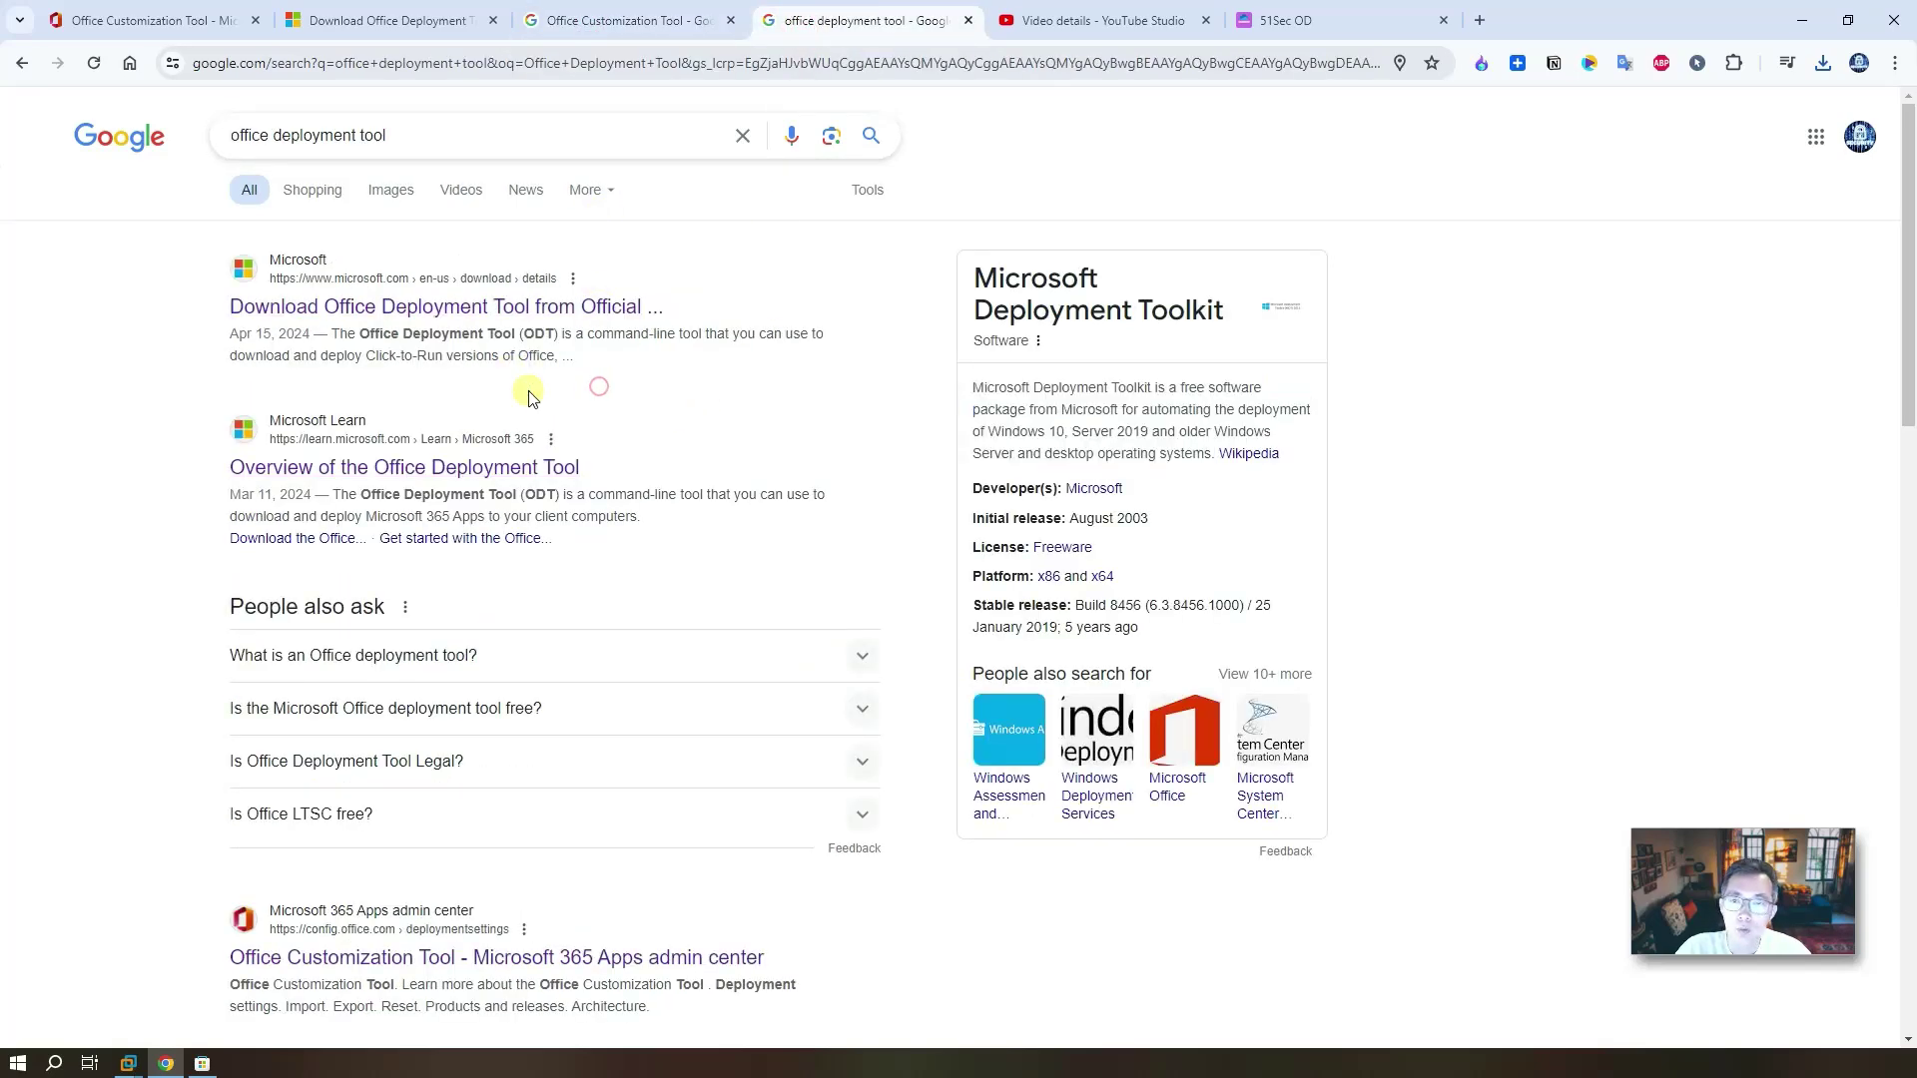
pyautogui.moveTo(422, 134); pyautogui.dragTo(170, 140)
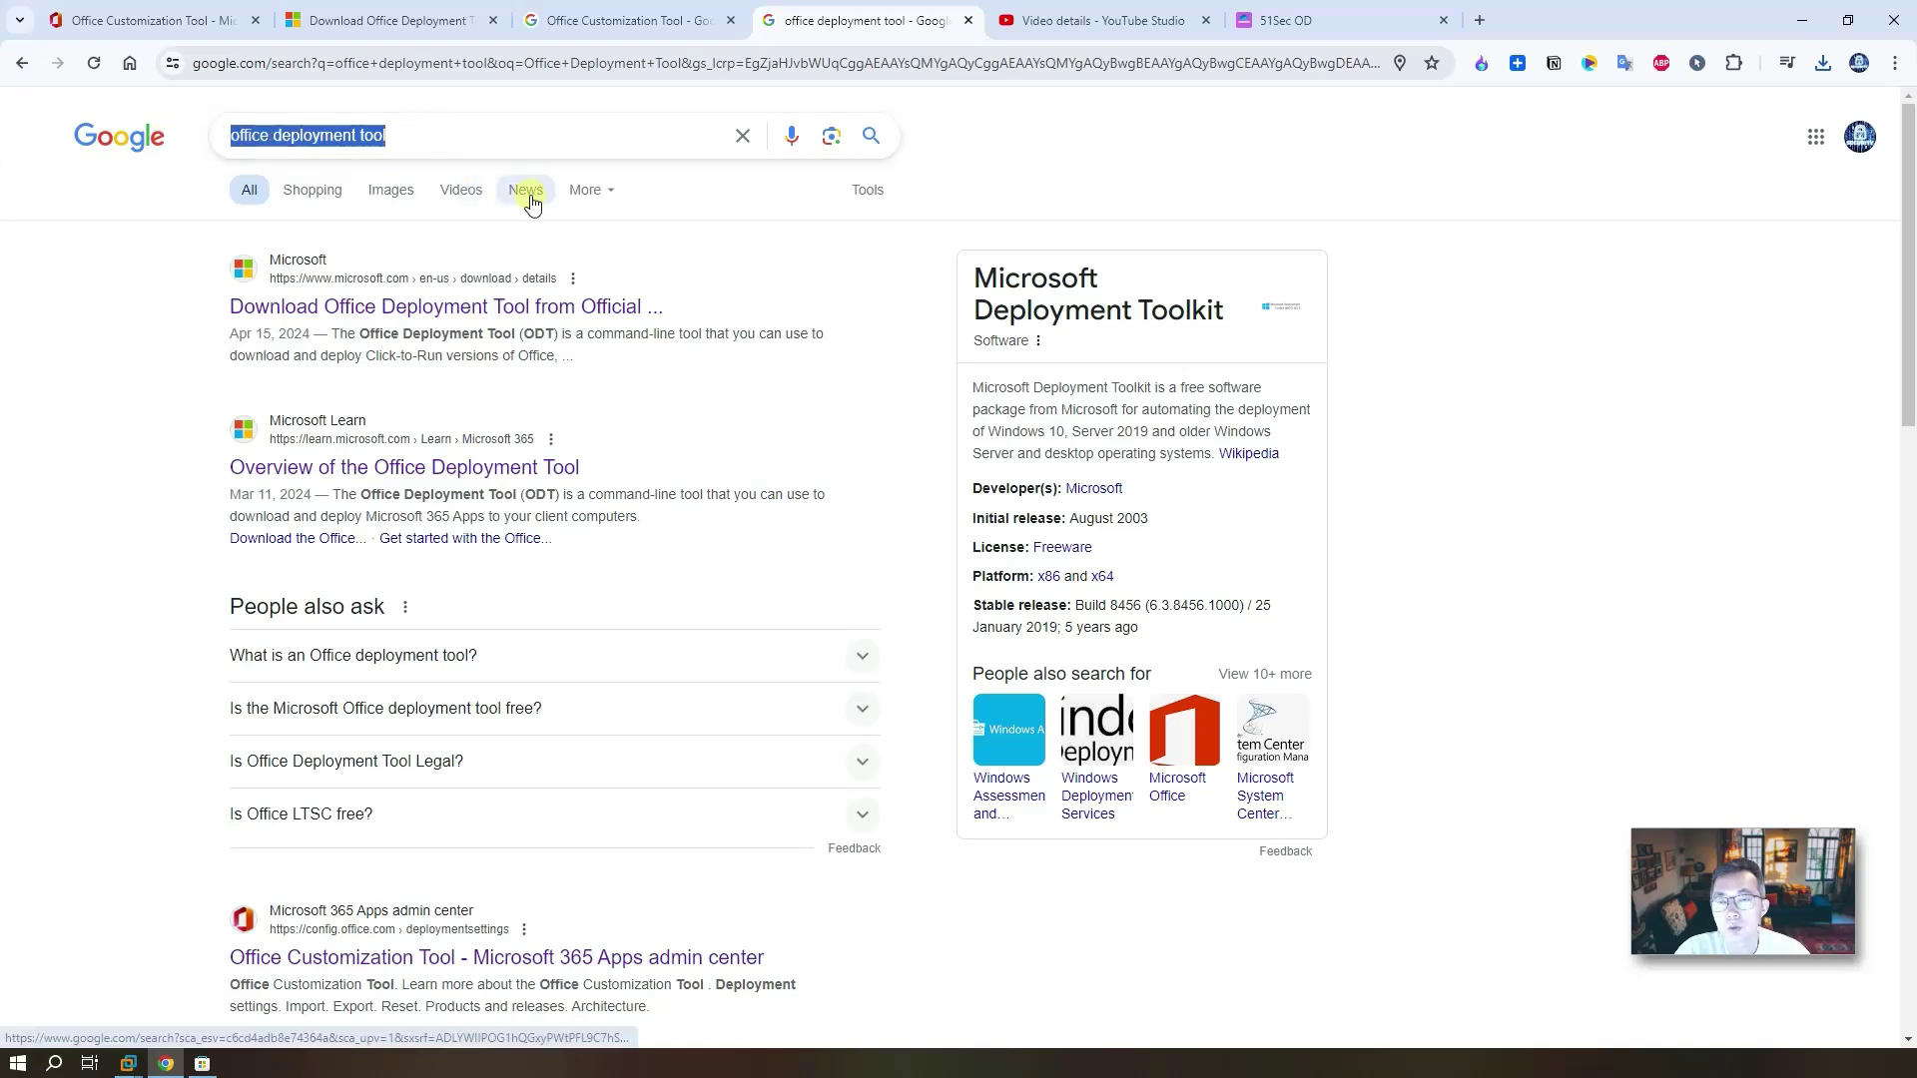
pyautogui.click(614, 313)
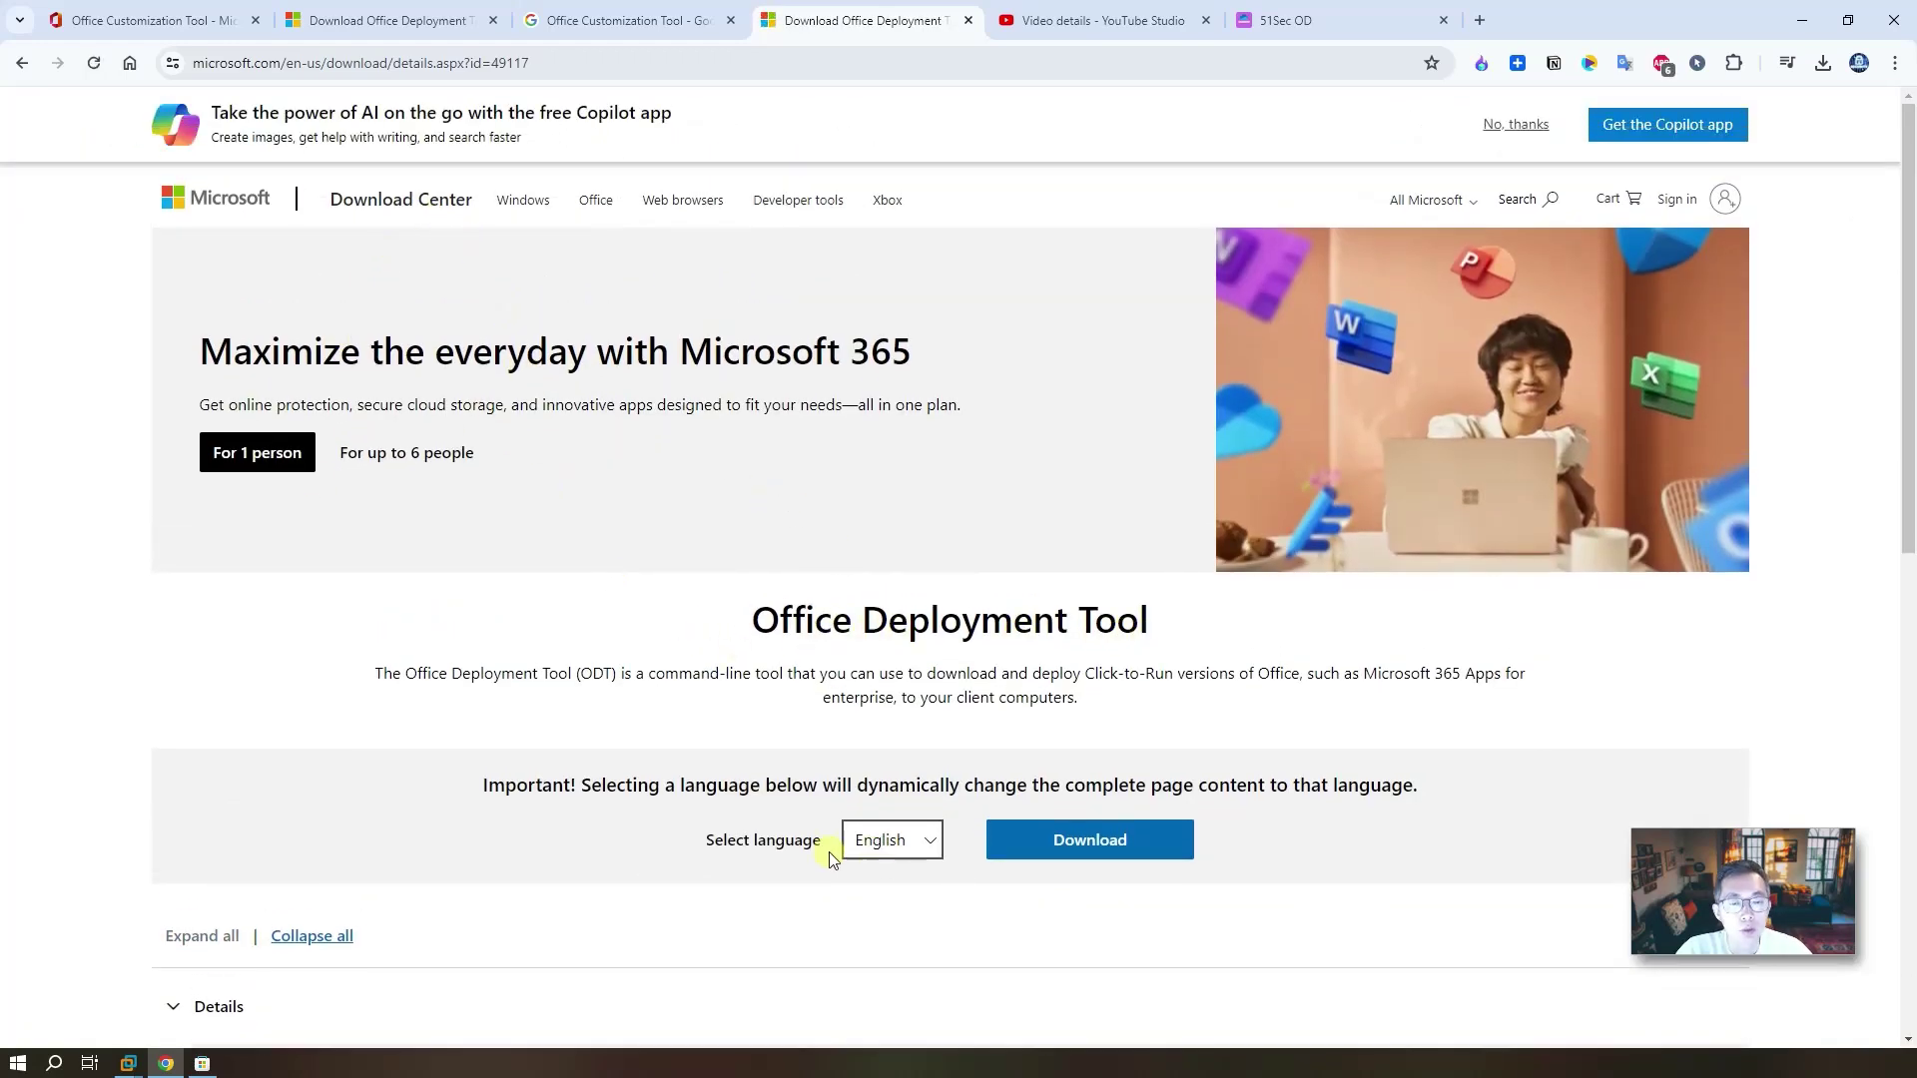
# - Download the English version of the Office Deployment Tool and check the file details on its page
pyautogui.click(896, 851)
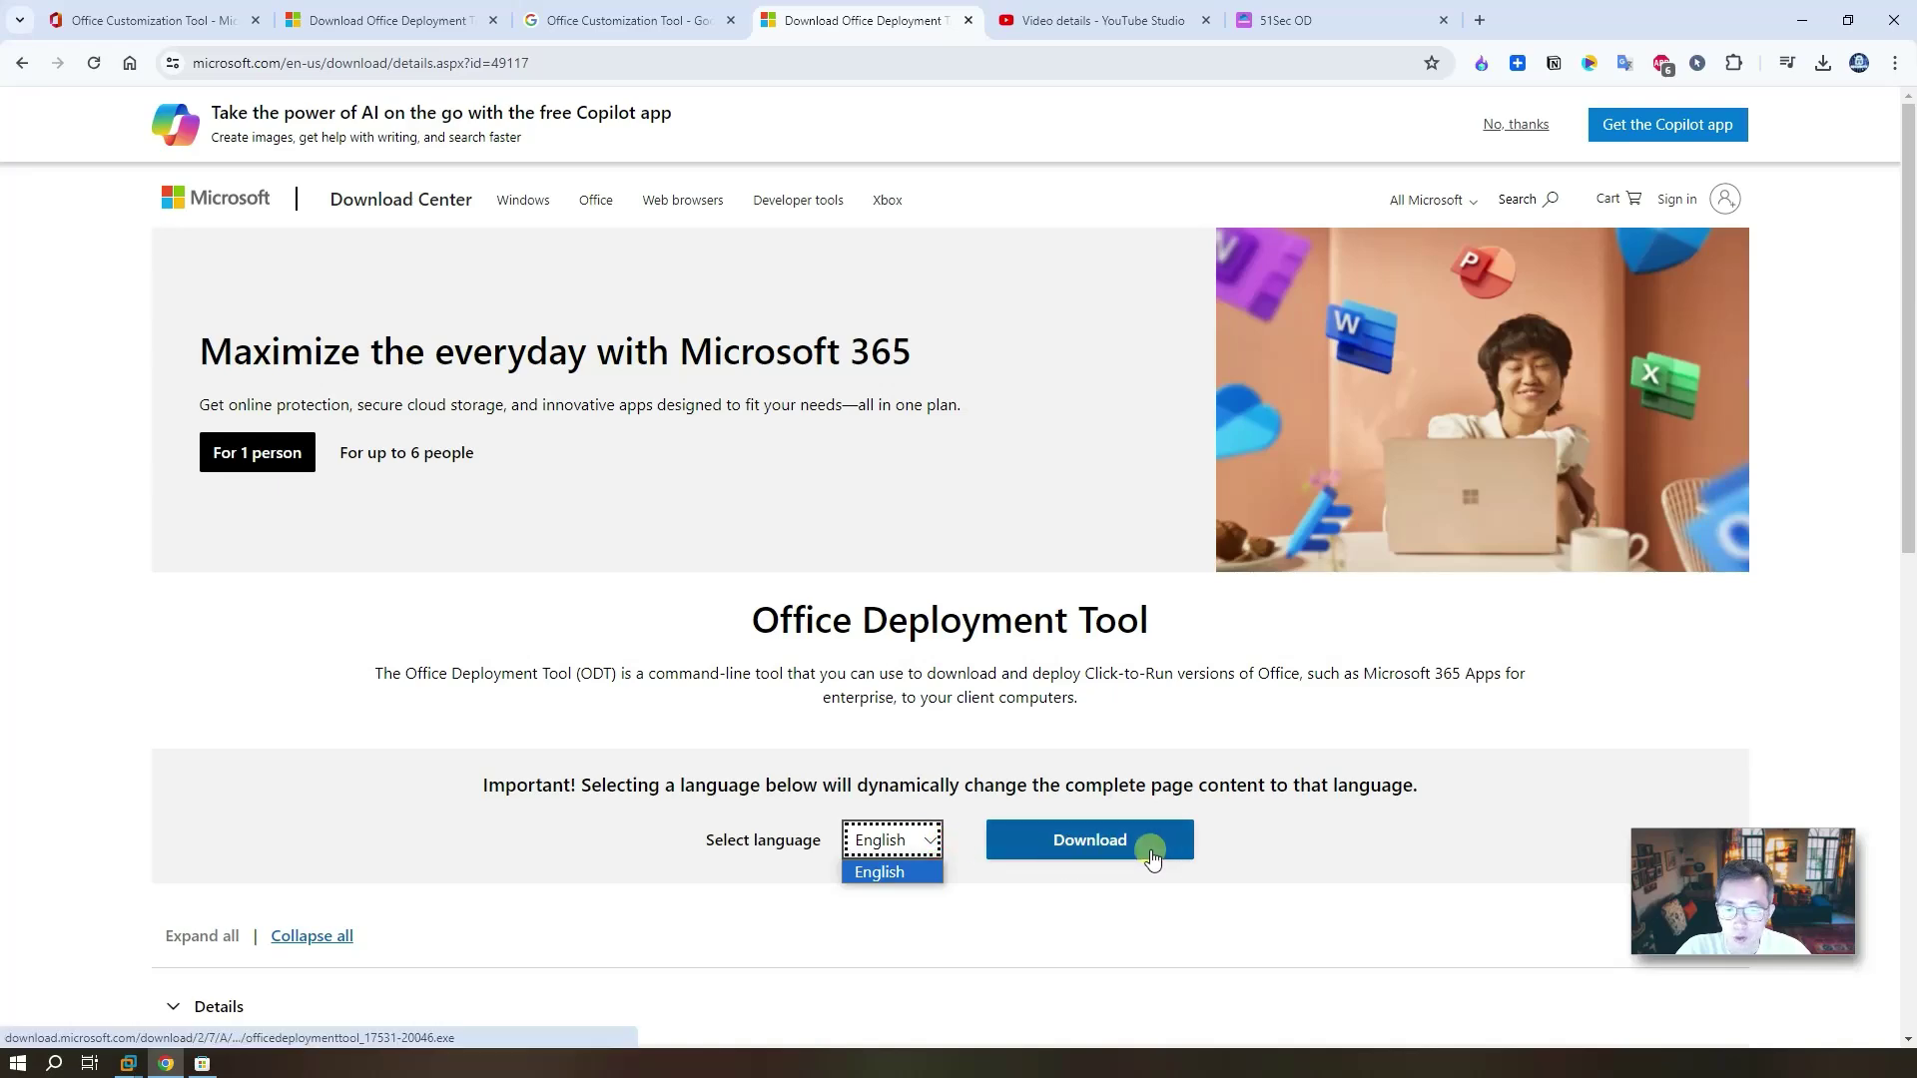
pyautogui.click(1273, 849)
pyautogui.scroll(-3, 1268, 844)
pyautogui.click(1091, 542)
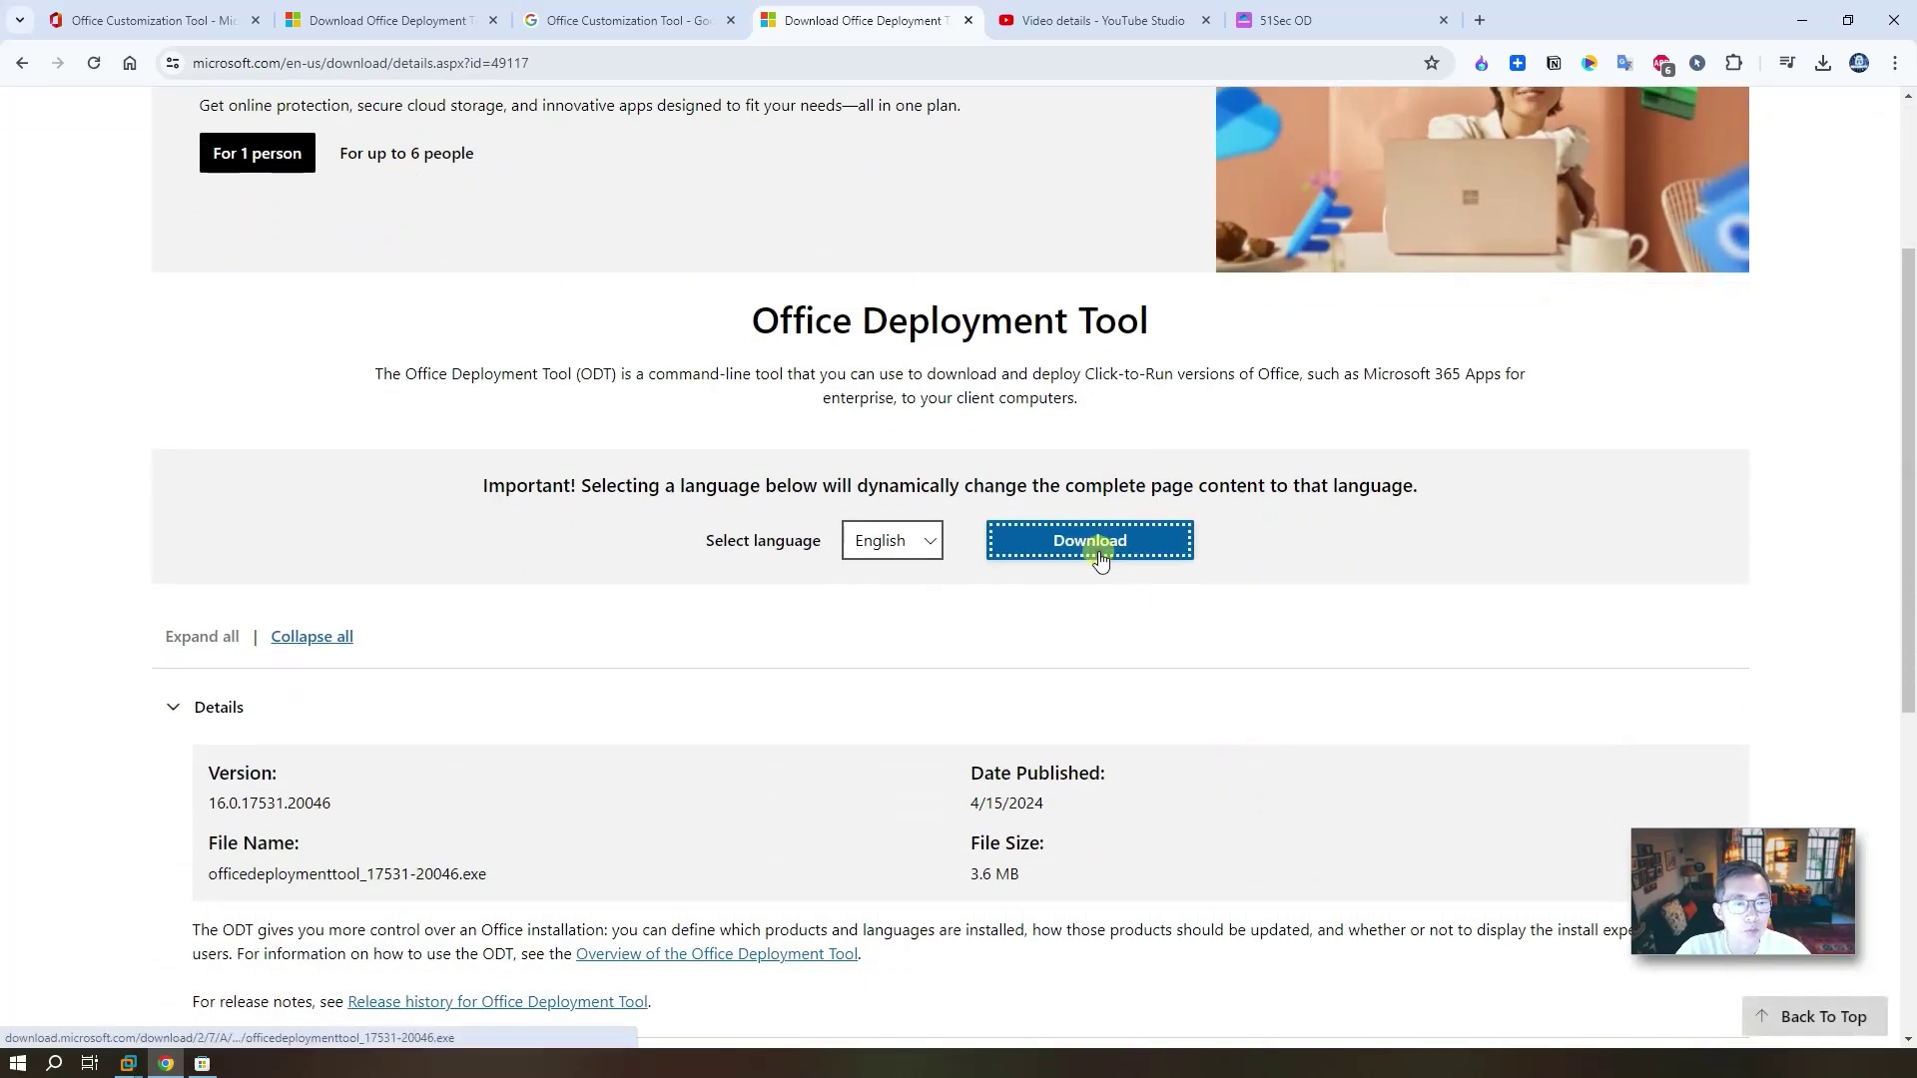
pyautogui.scroll(-3, 1131, 500)
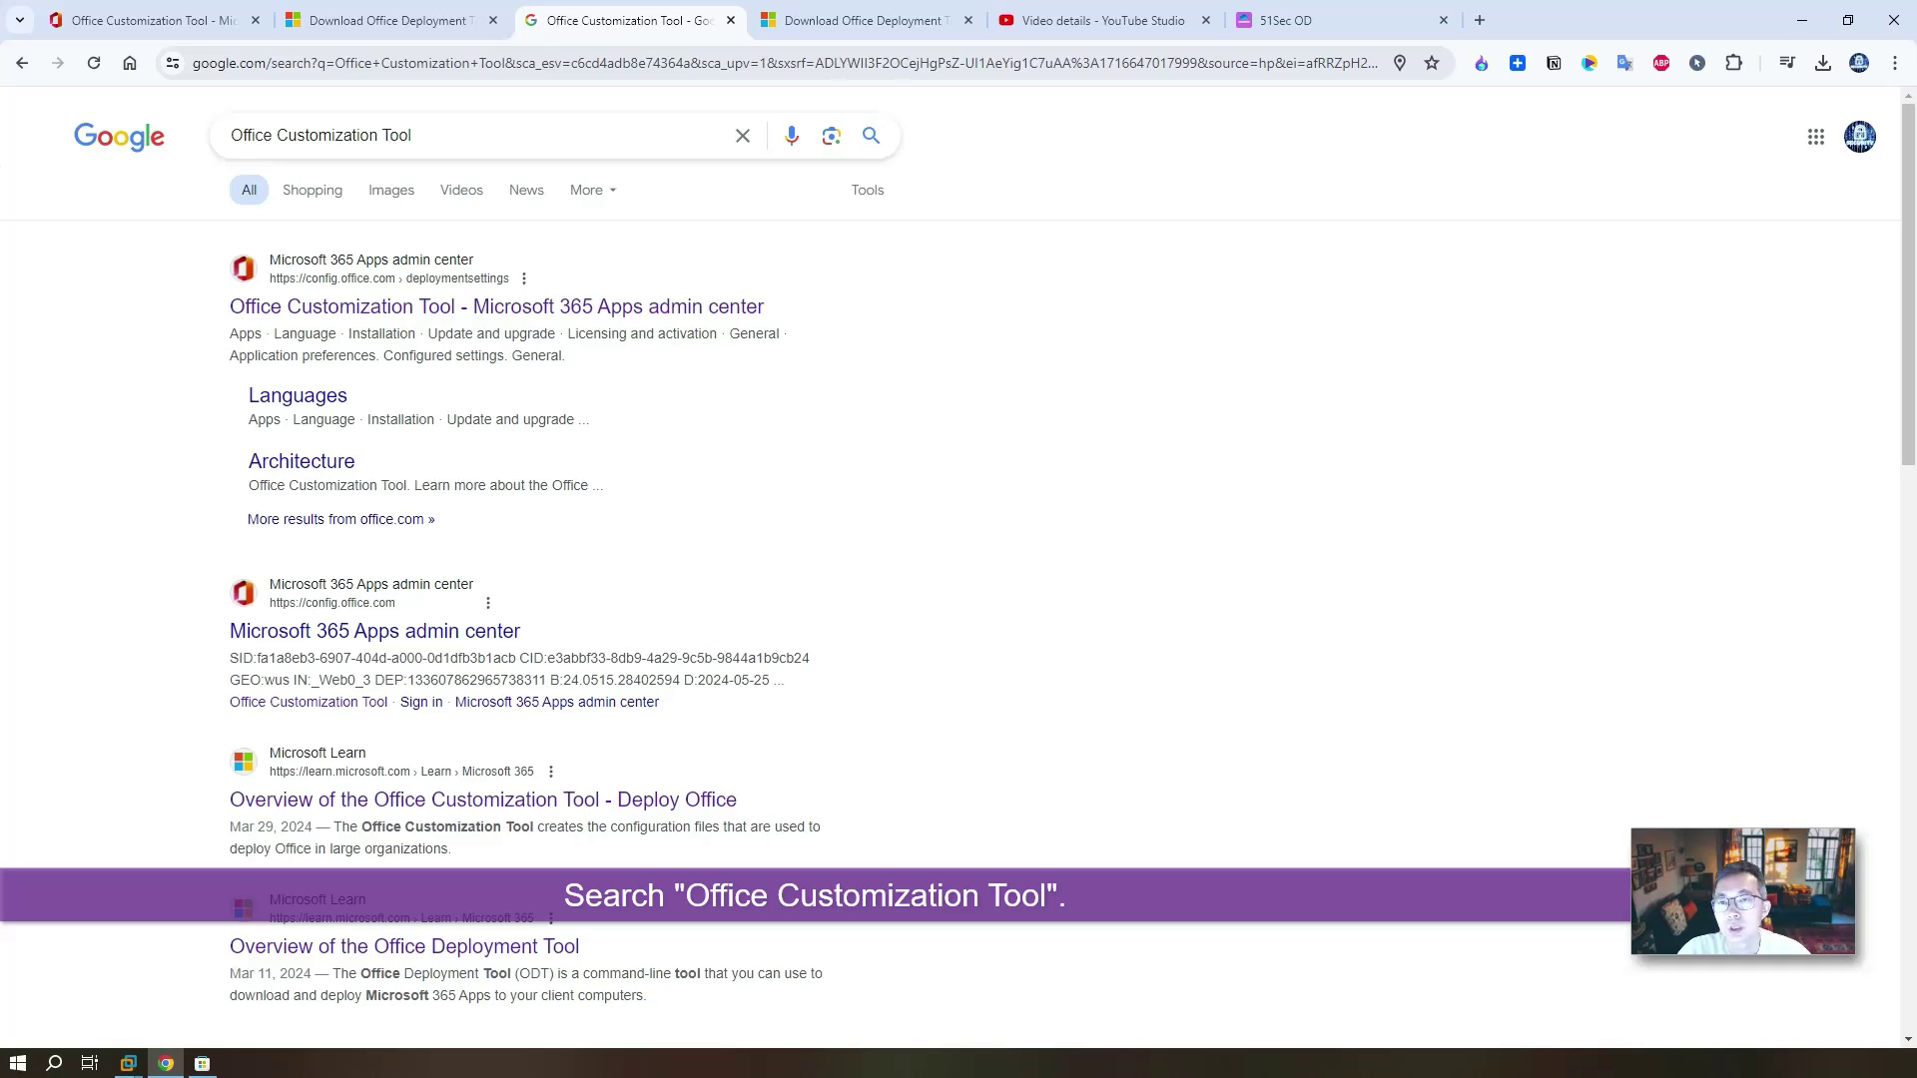
# - Search Google for "Office Customization Tool" and open the Microsoft 365 Apps admin center result
pyautogui.click(447, 133)
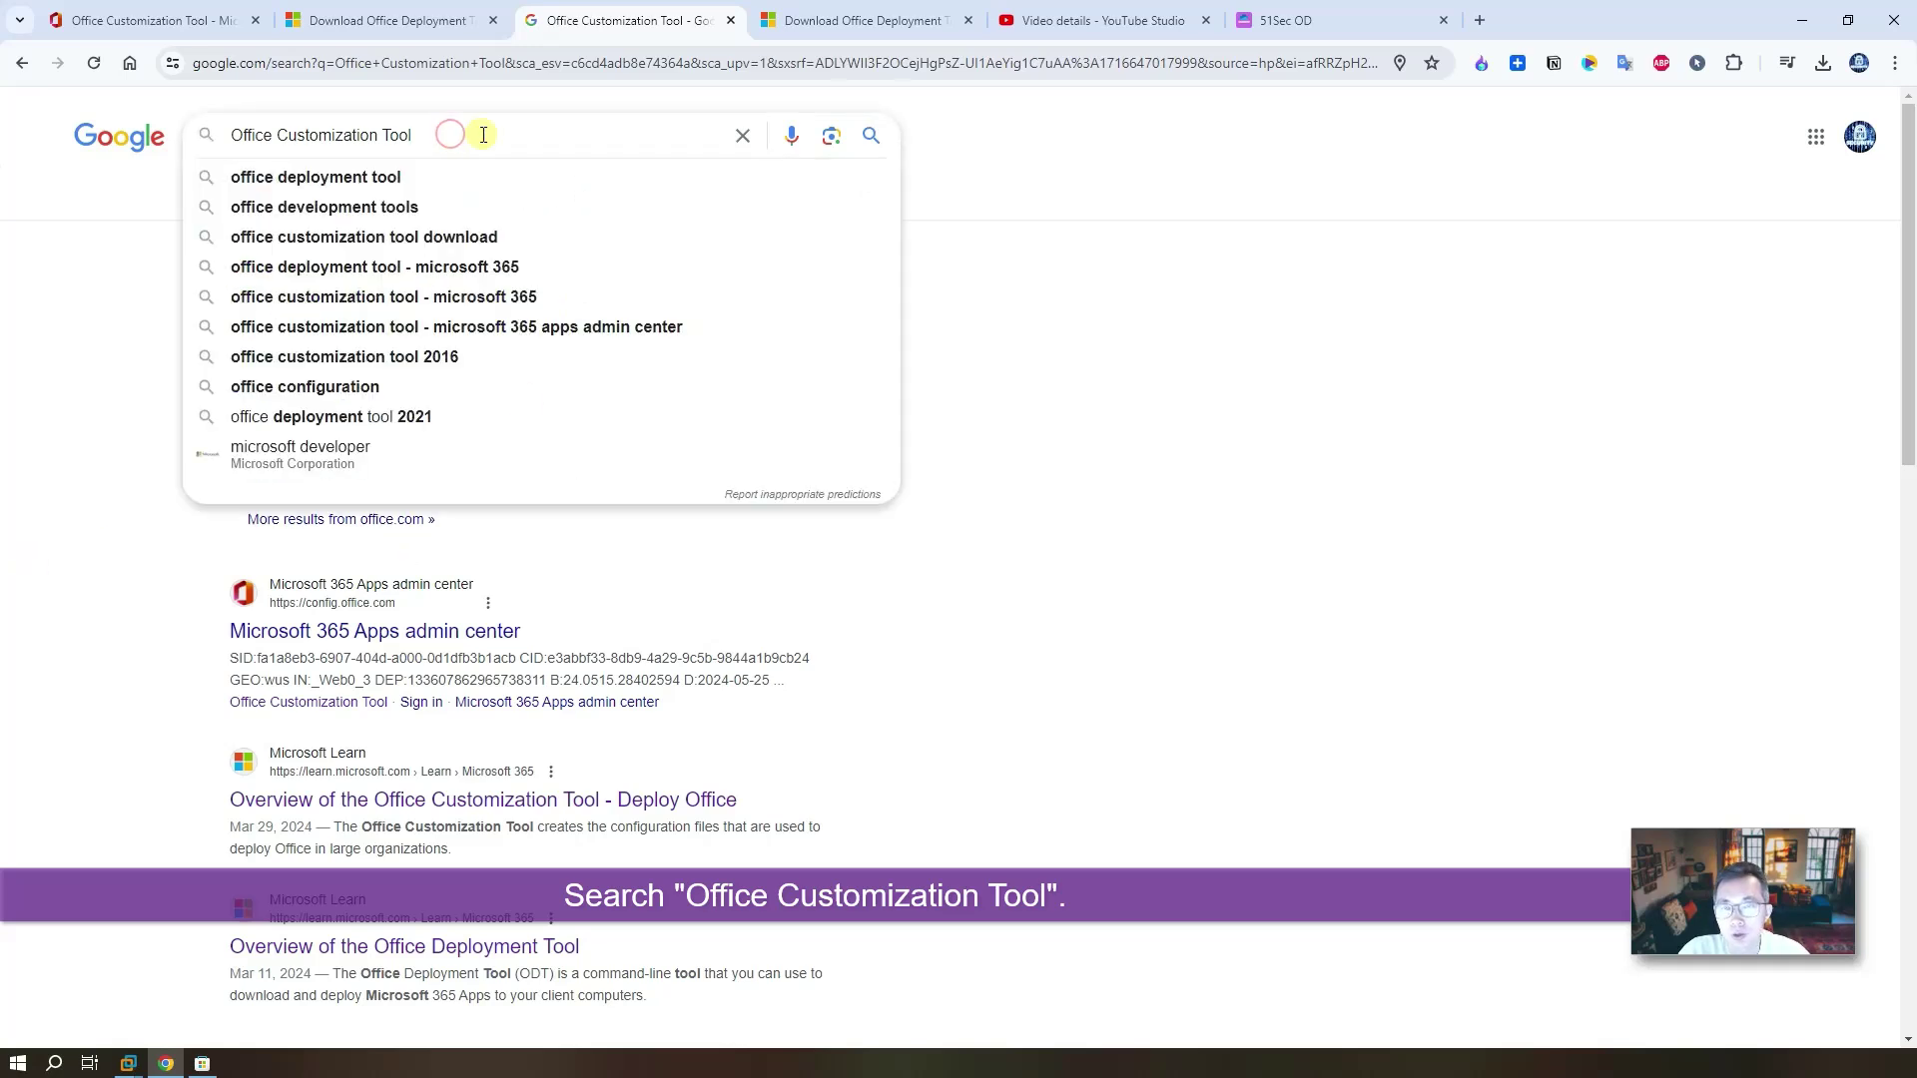
pyautogui.press('Return')
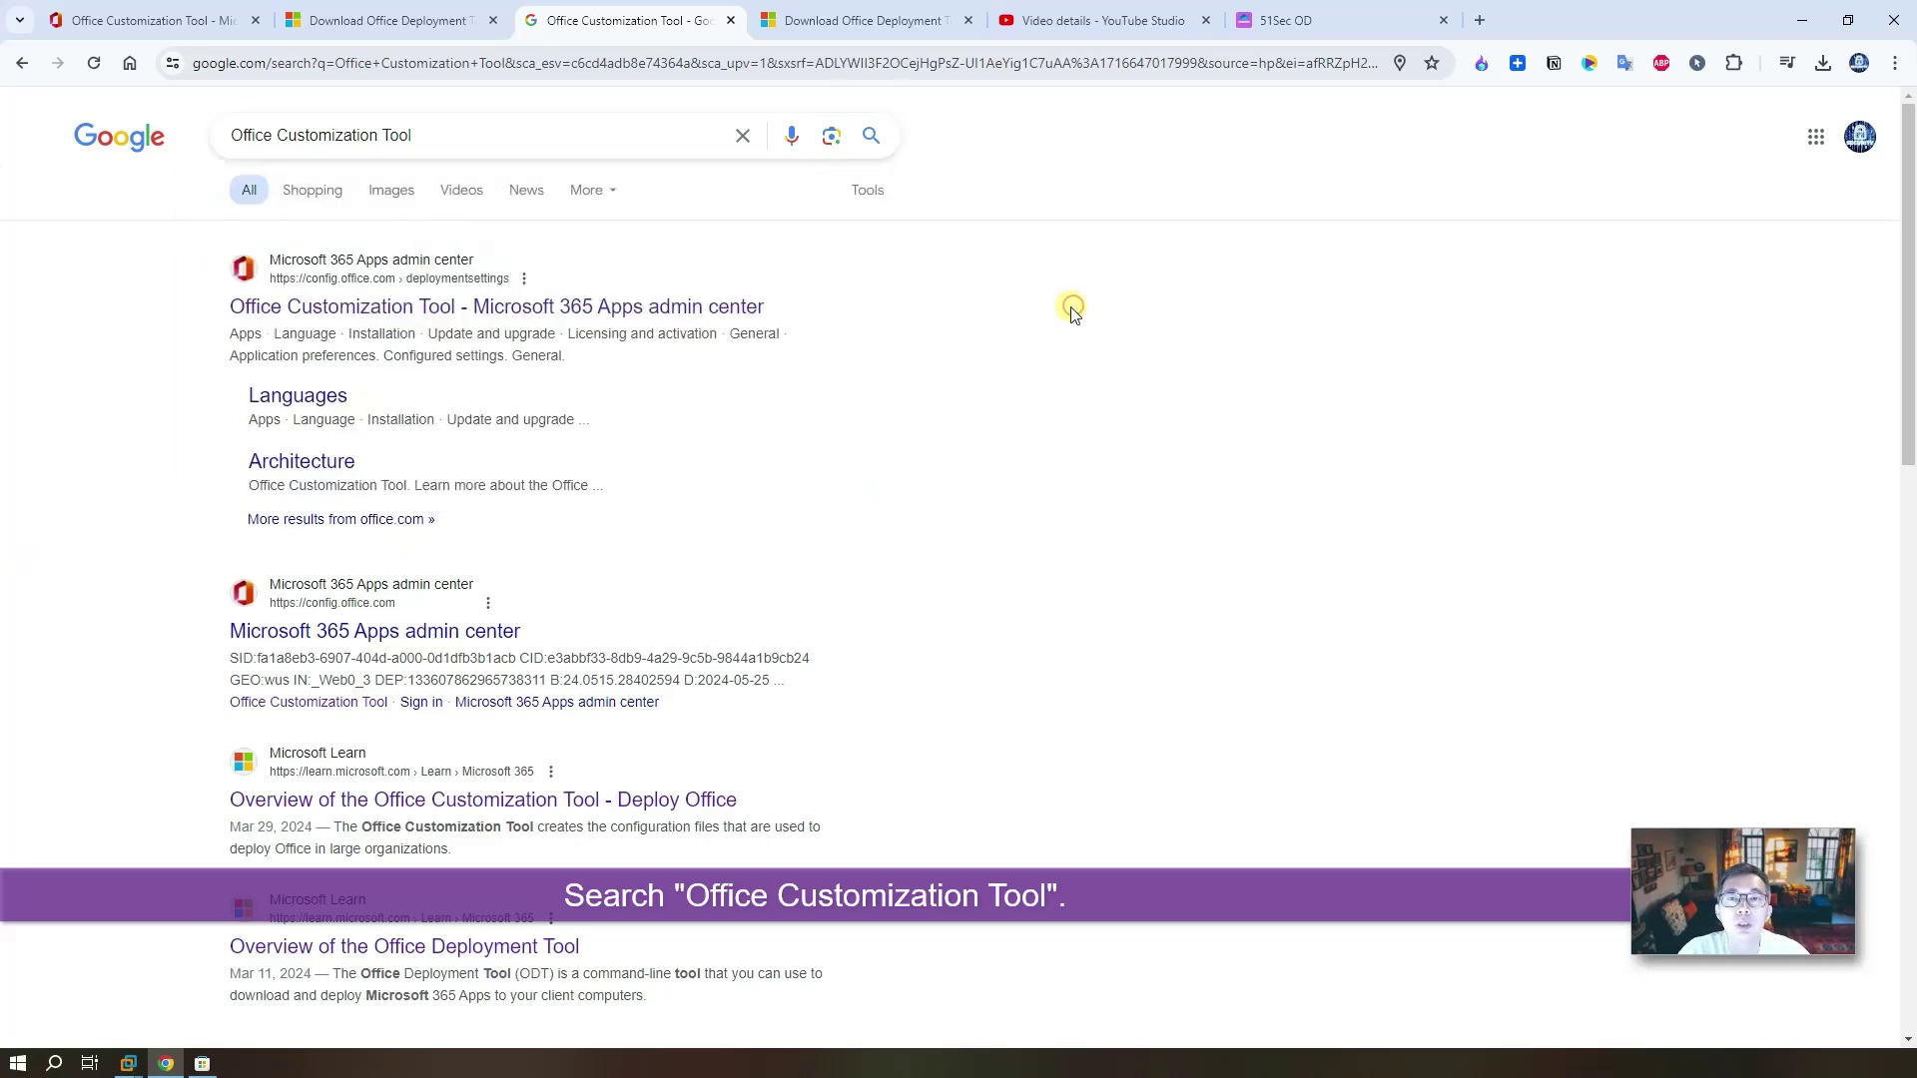
pyautogui.click(431, 309)
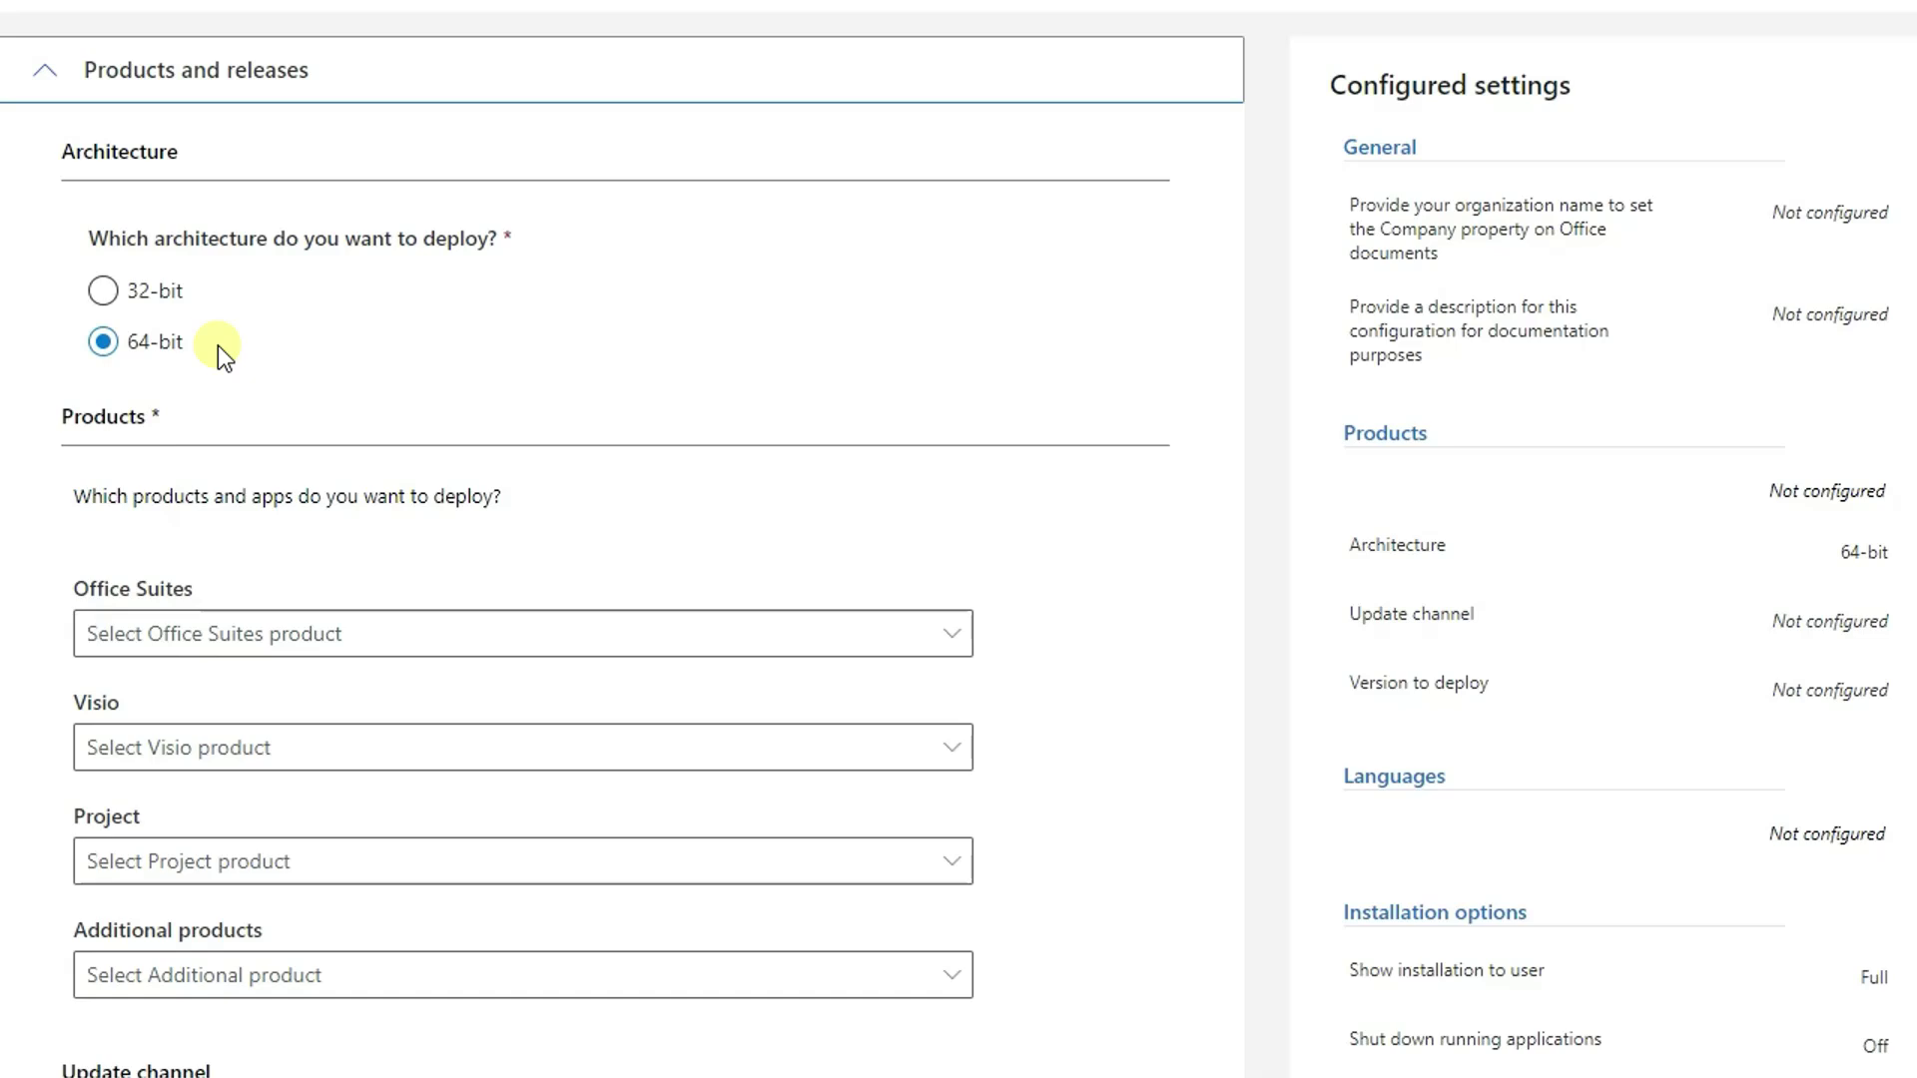
# - Choose the 64-bit architecture and select Office LTSC Professional Plus 2021 - Volume License as the Office suite
pyautogui.click(185, 517)
pyautogui.scroll(-3, 235, 350)
pyautogui.click(284, 343)
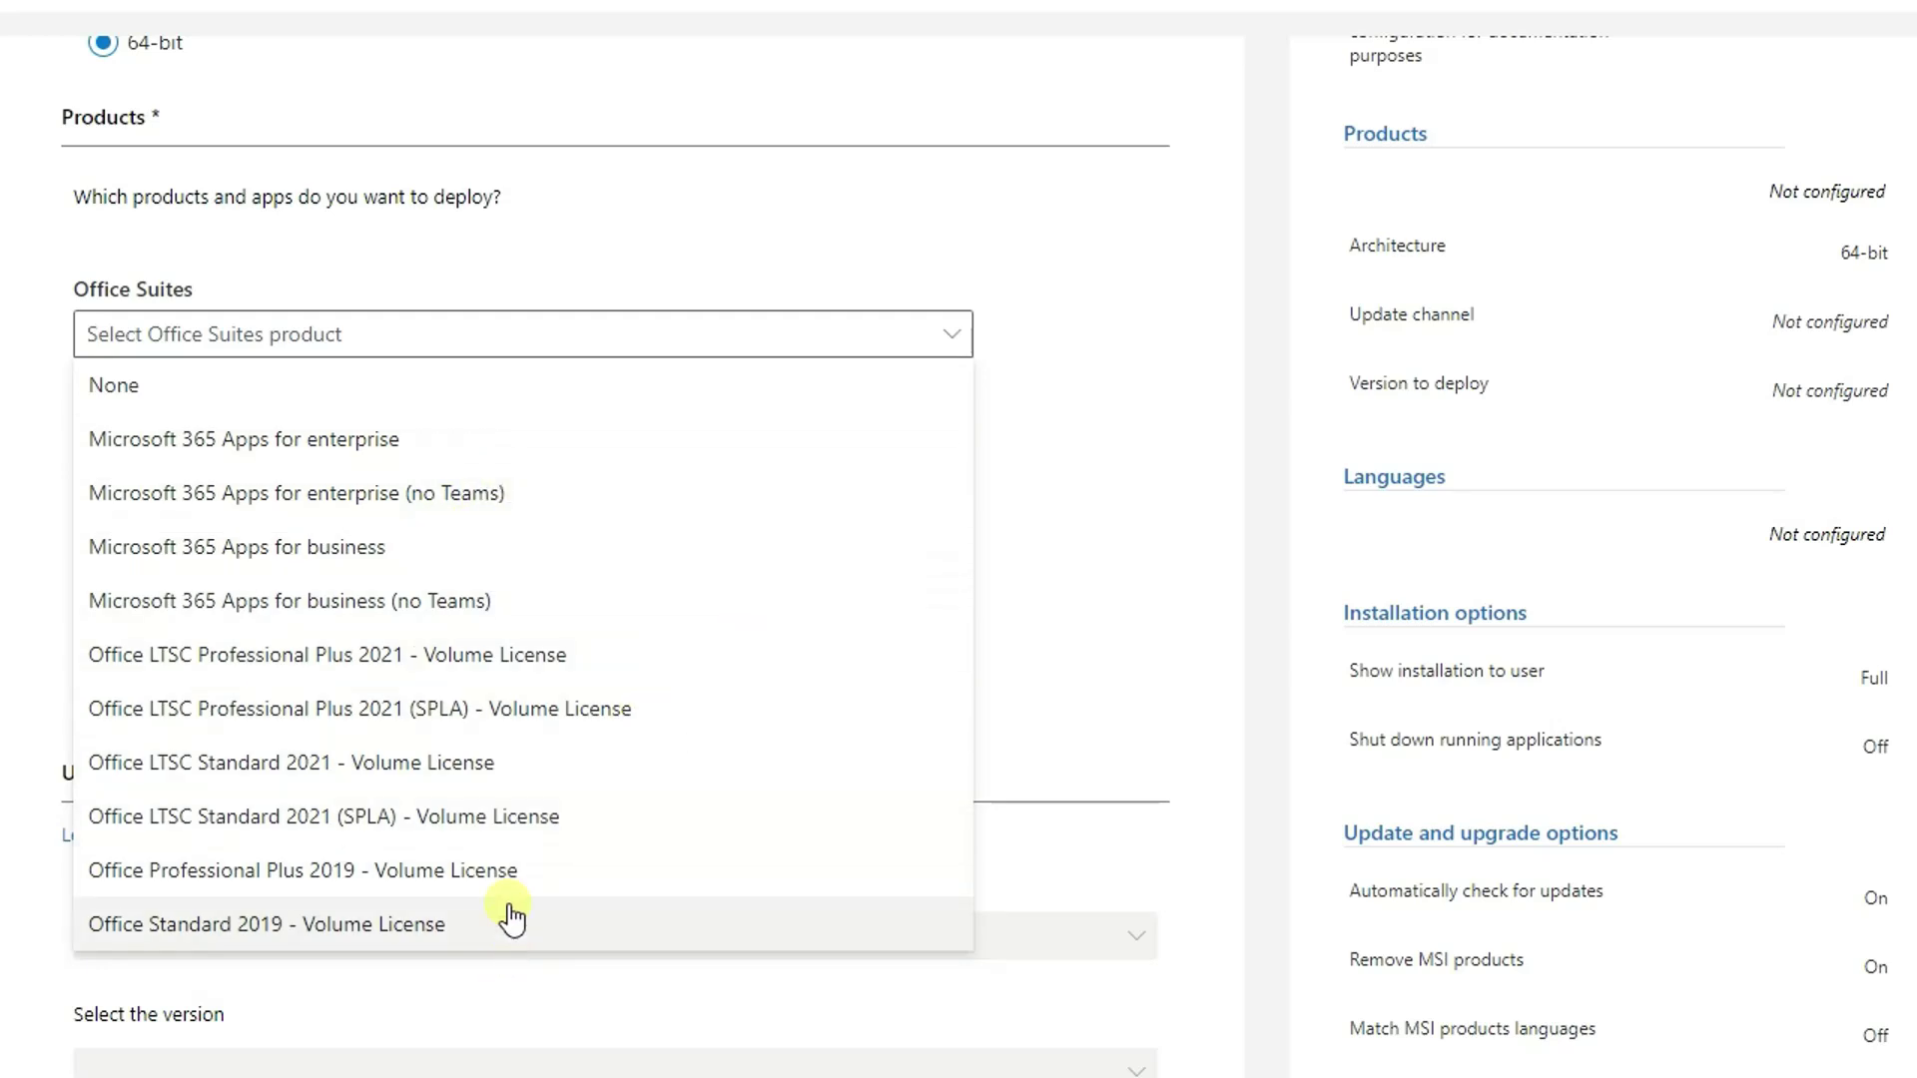
pyautogui.click(583, 669)
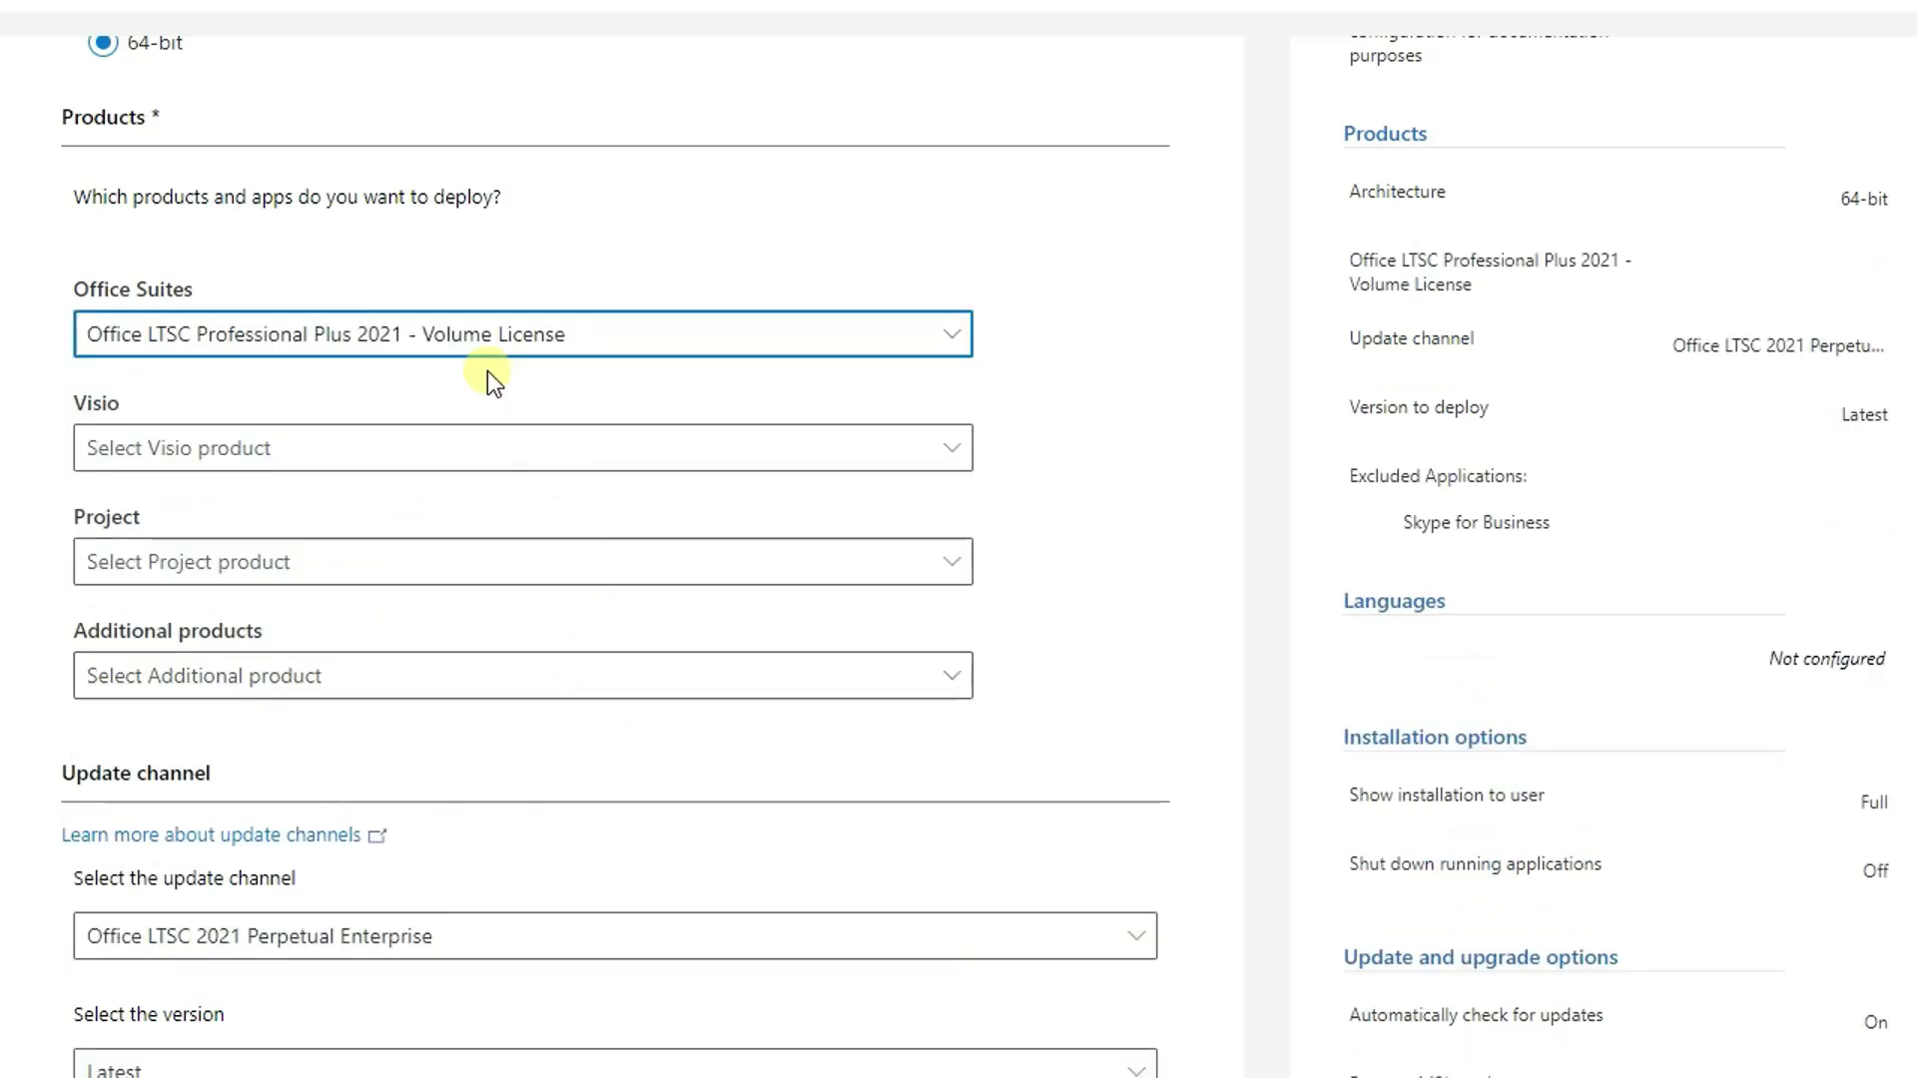
pyautogui.click(550, 341)
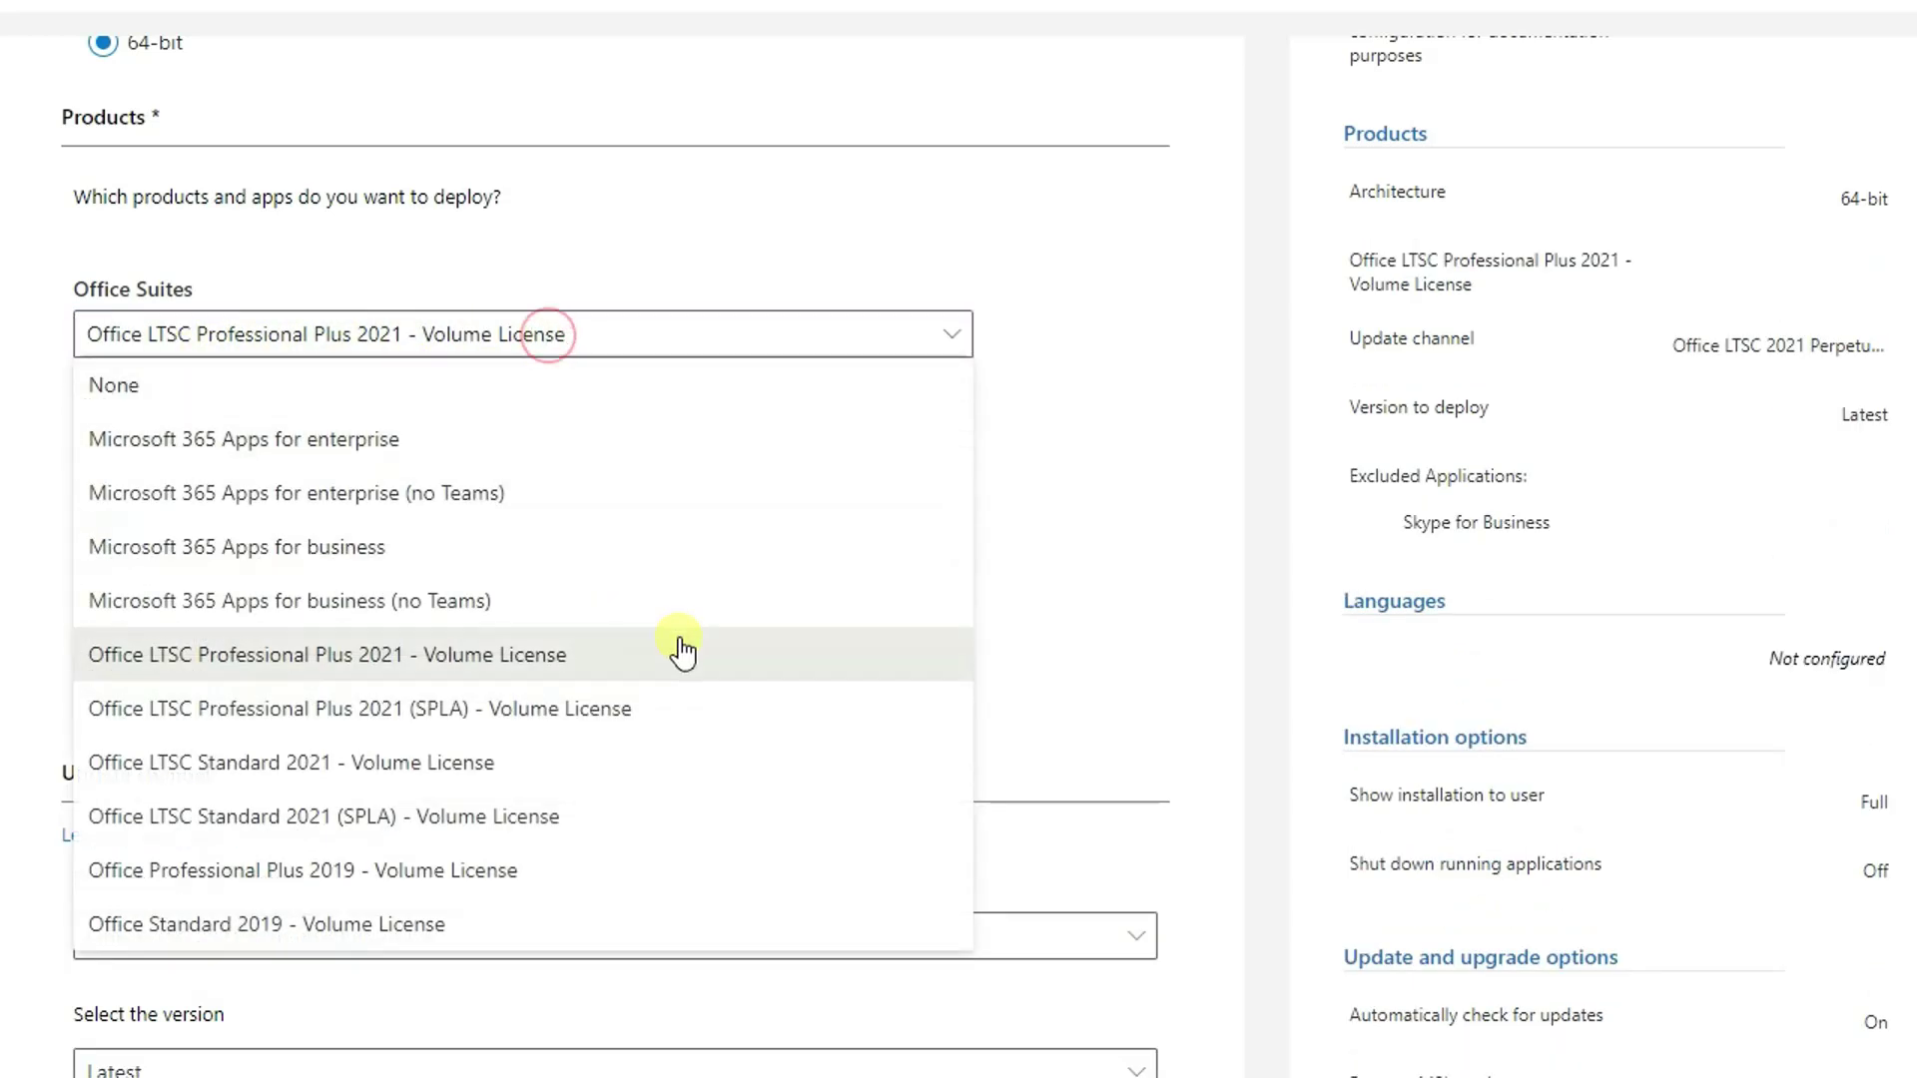
pyautogui.click(1064, 571)
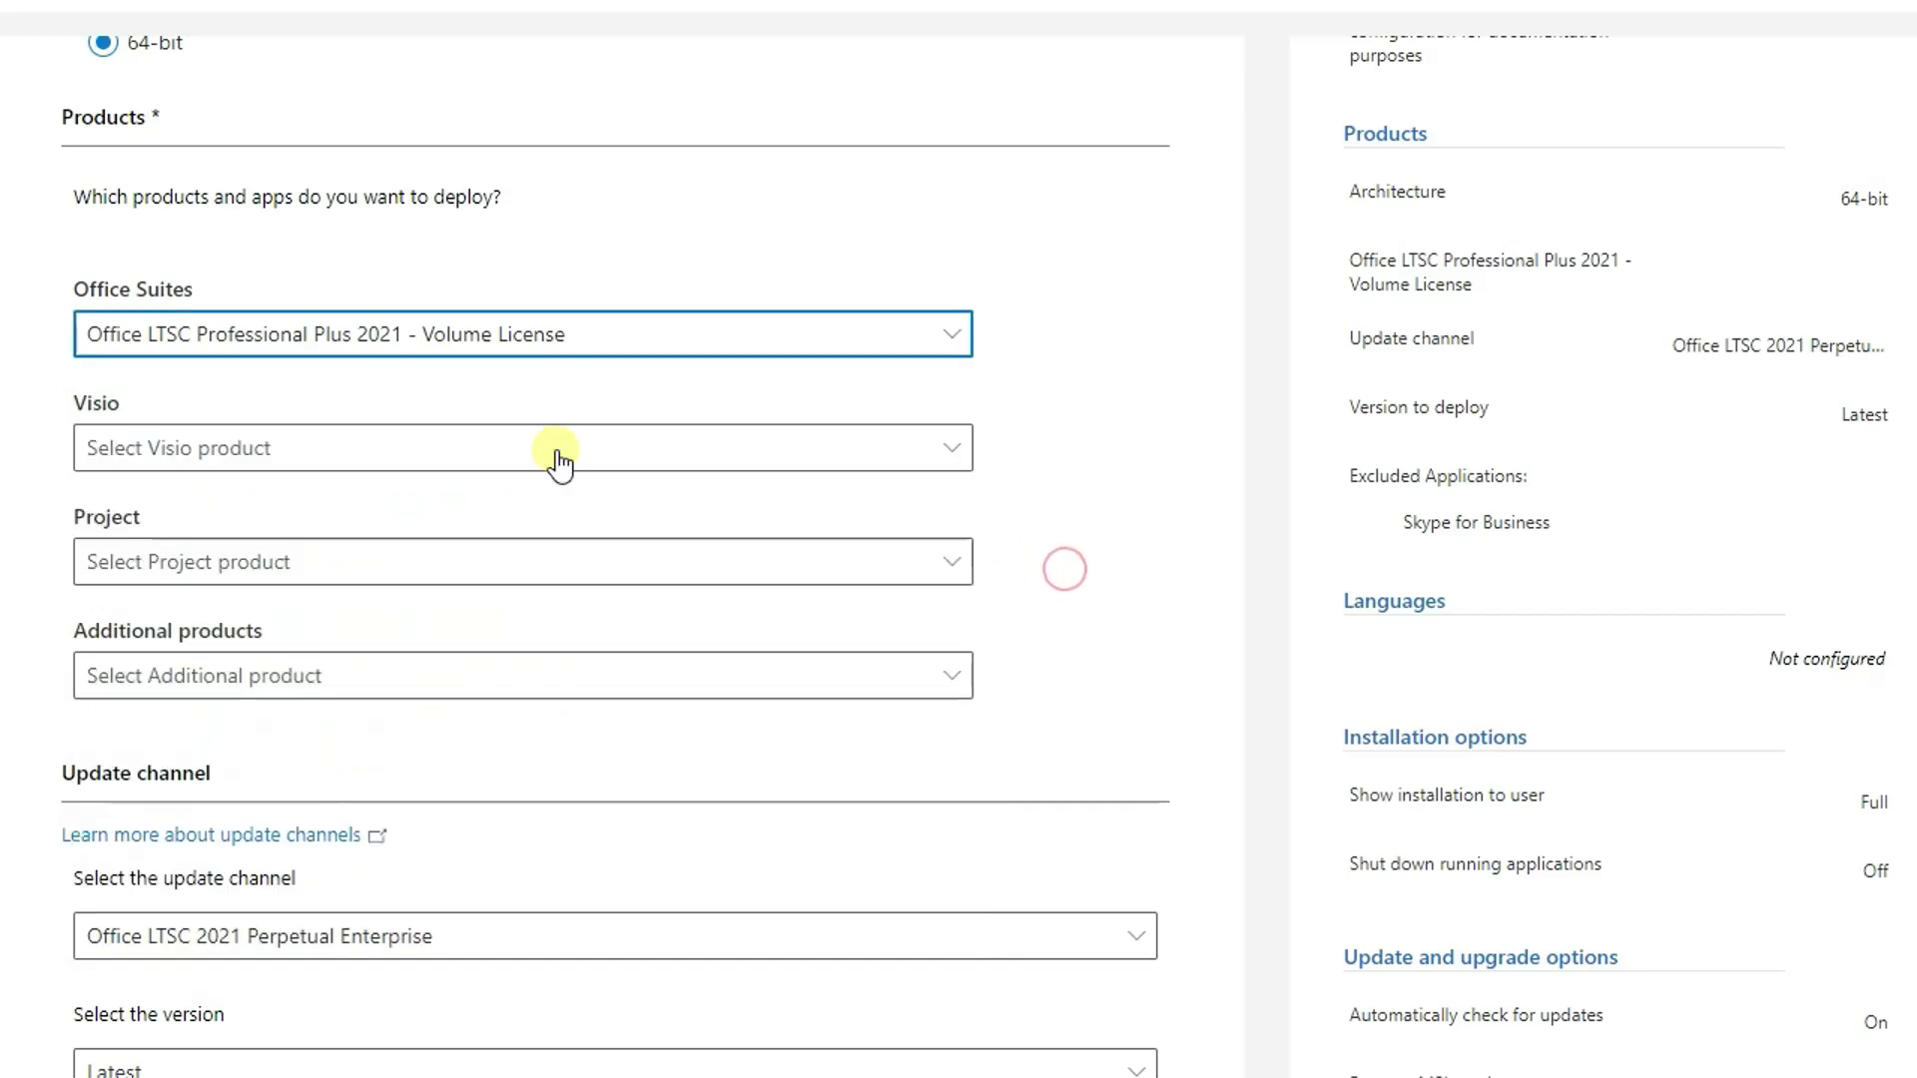
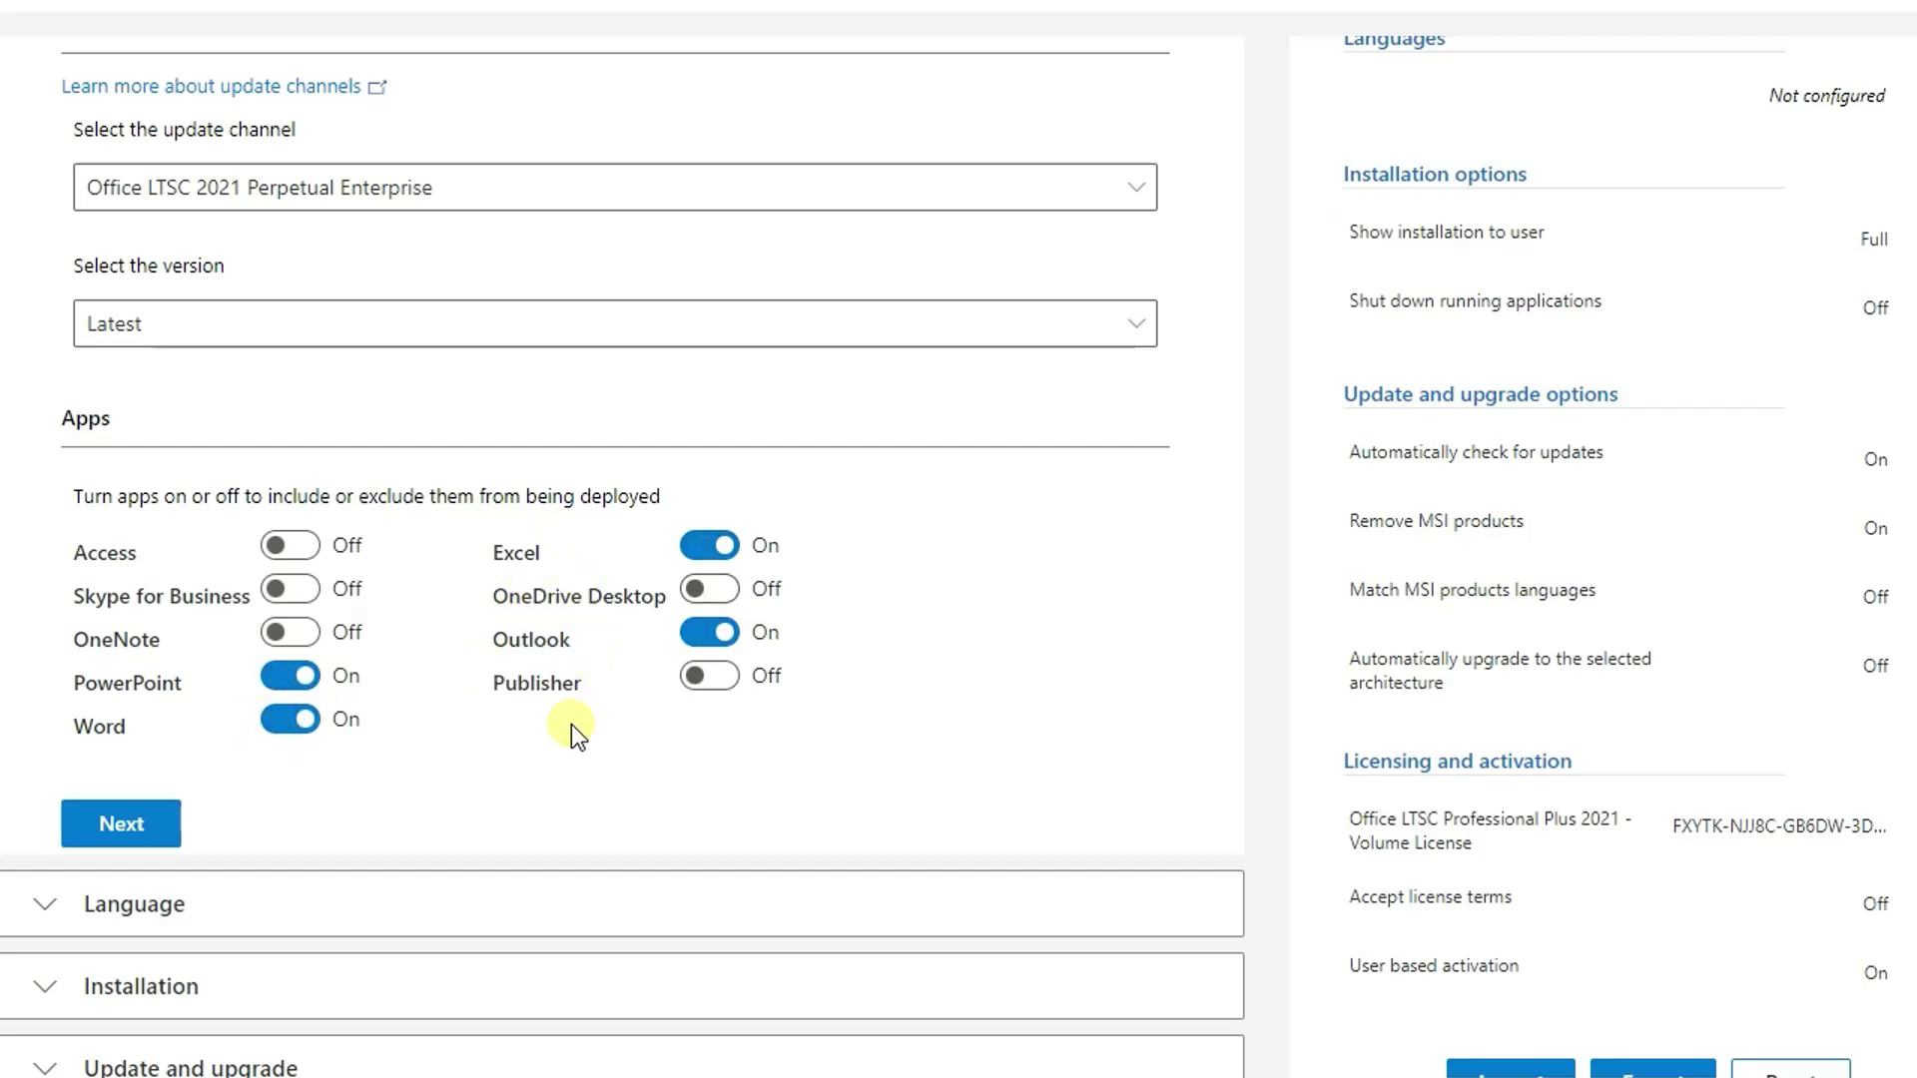
# - Accept the product and app selection, set the primary language to English (United States), and continue to the installation options
pyautogui.scroll(-1, 580, 726)
pyautogui.scroll(-3, 591, 726)
pyautogui.click(151, 681)
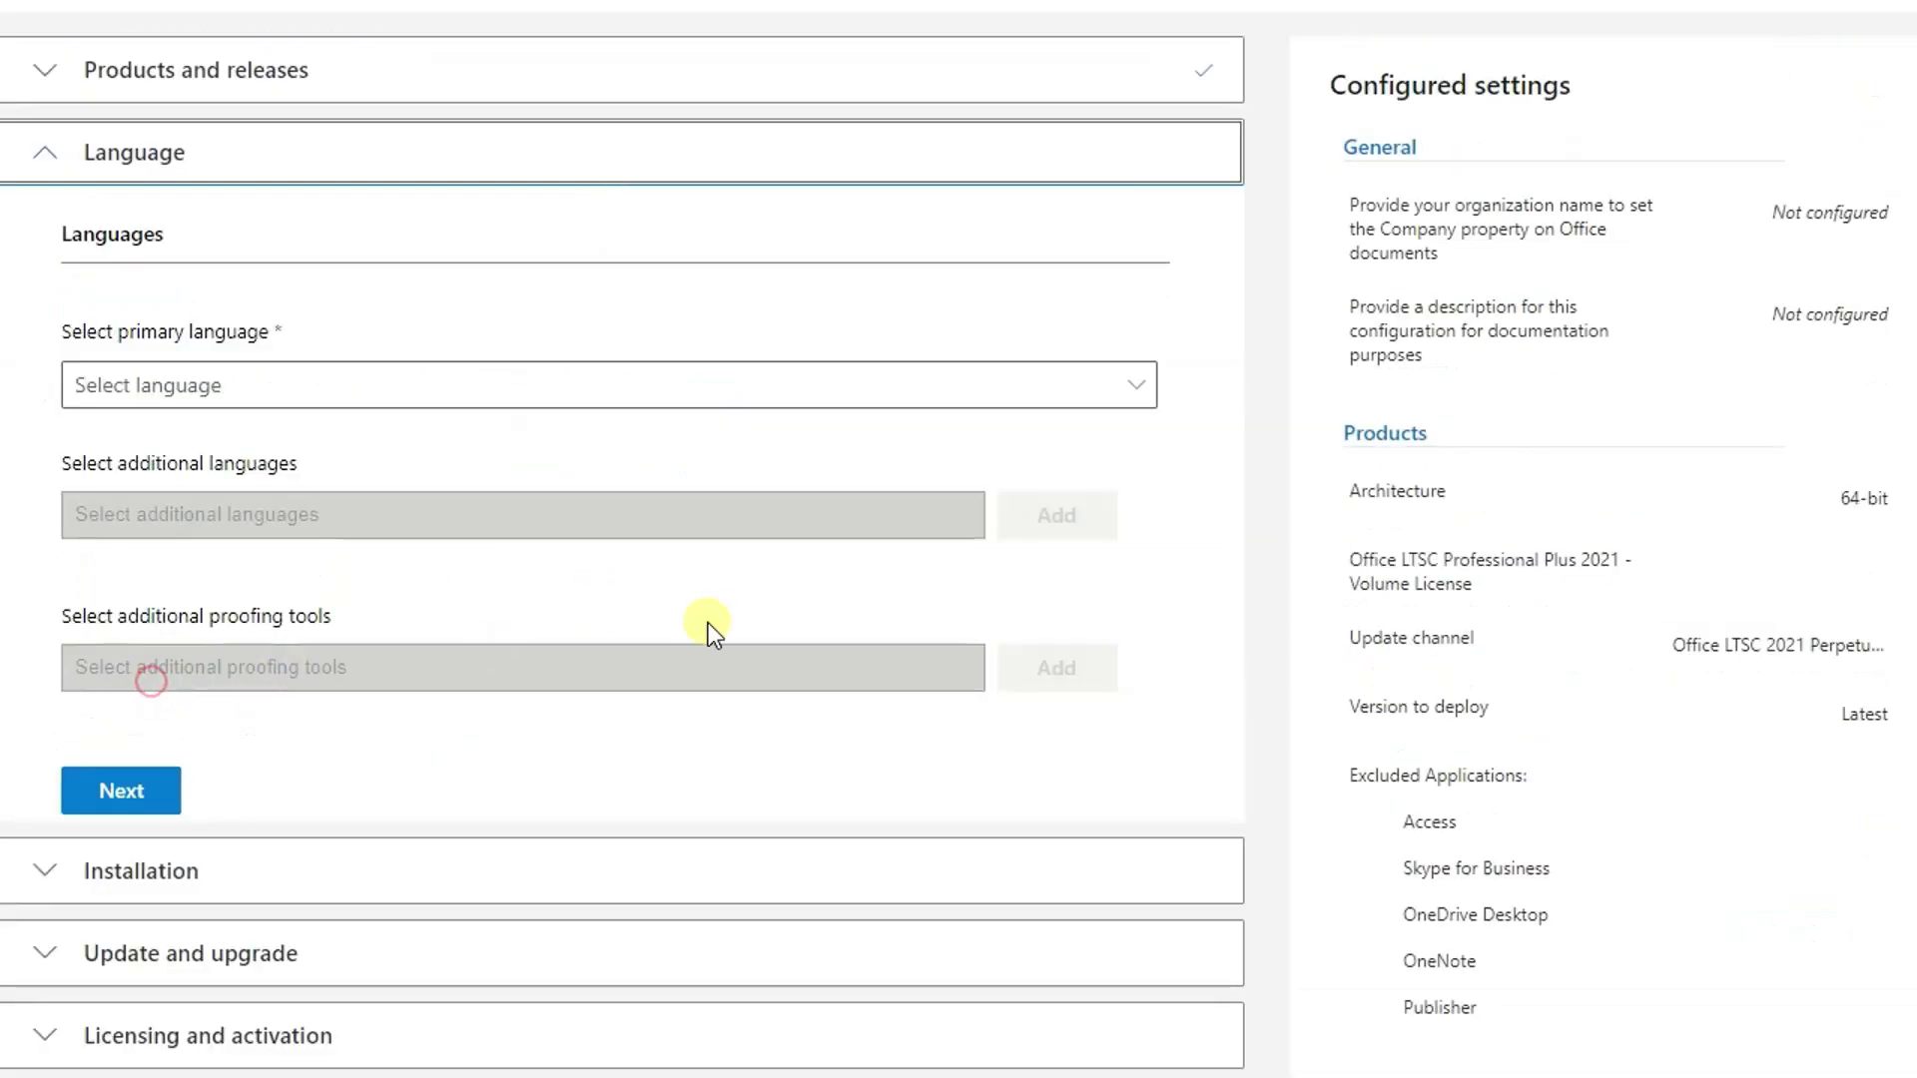
pyautogui.scroll(-2, 721, 627)
pyautogui.click(470, 235)
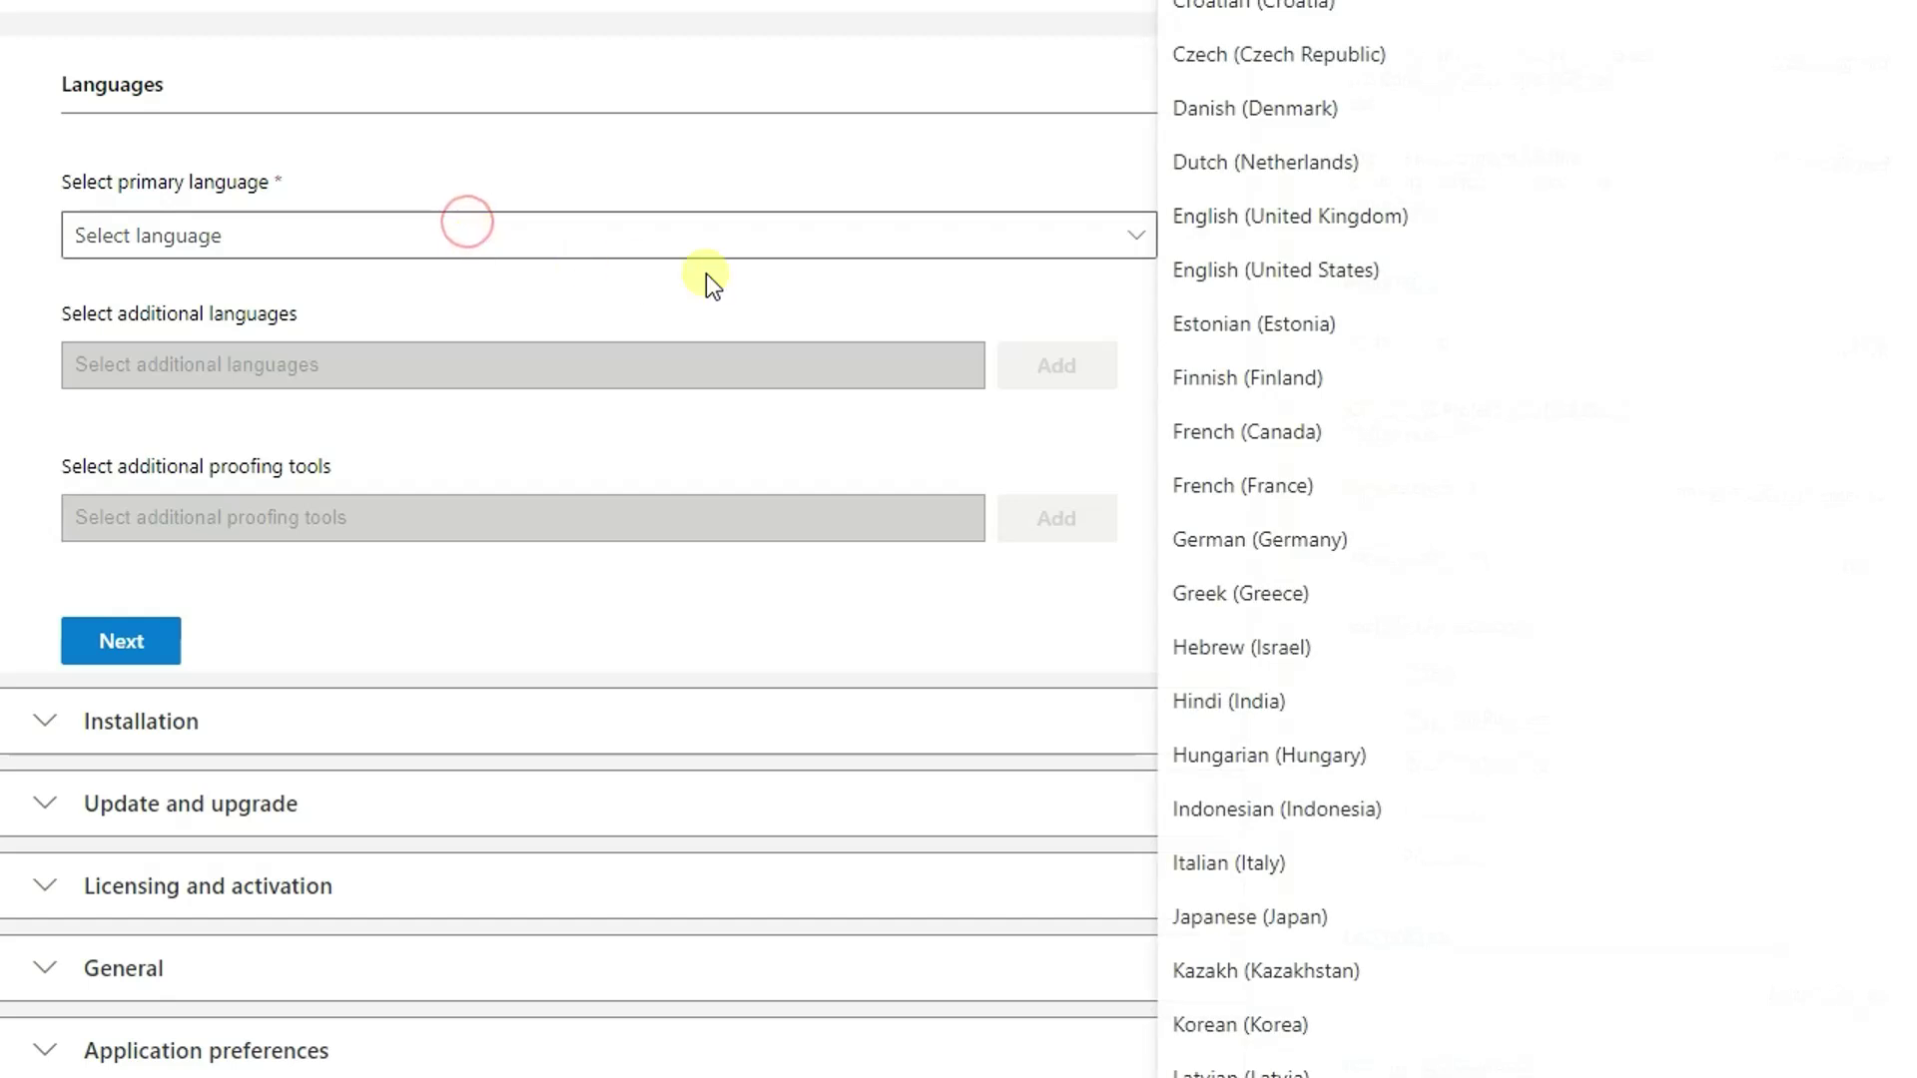
pyautogui.click(1343, 272)
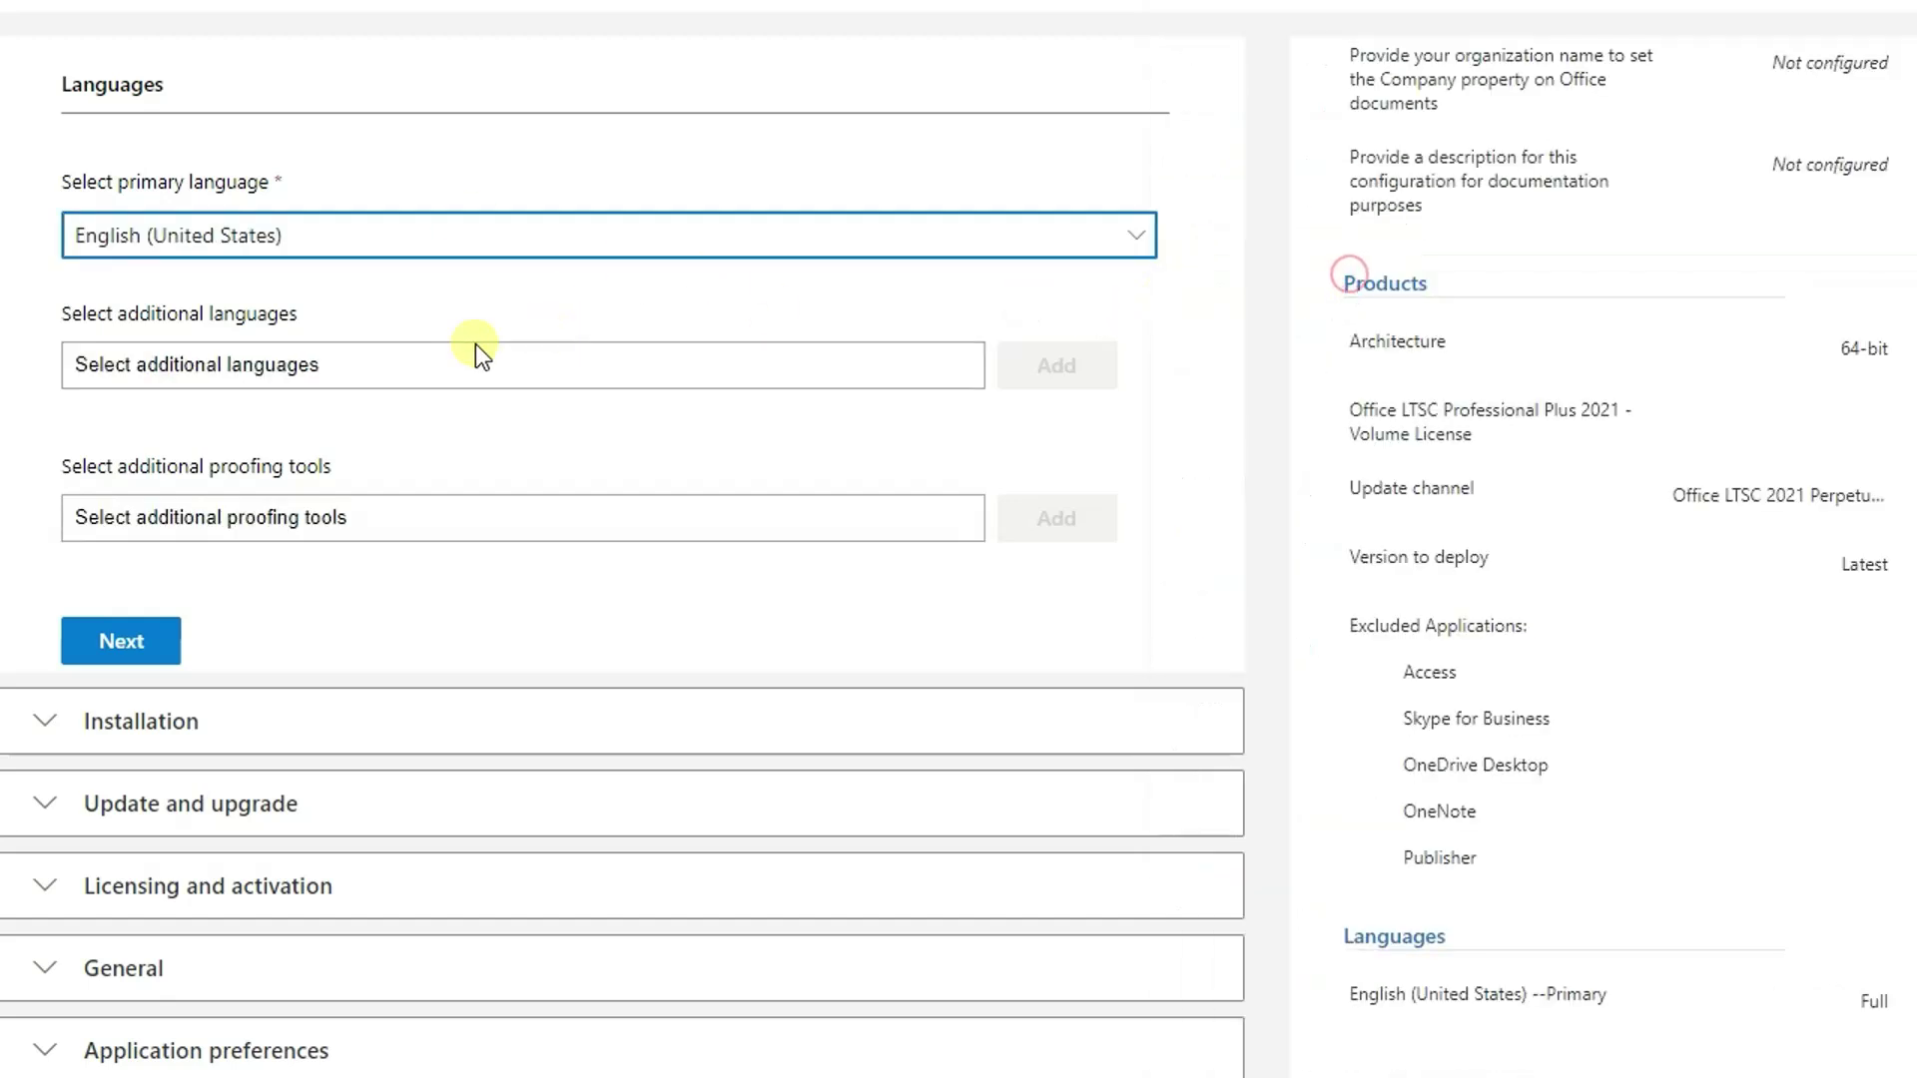
pyautogui.scroll(-3, 423, 496)
pyautogui.click(161, 492)
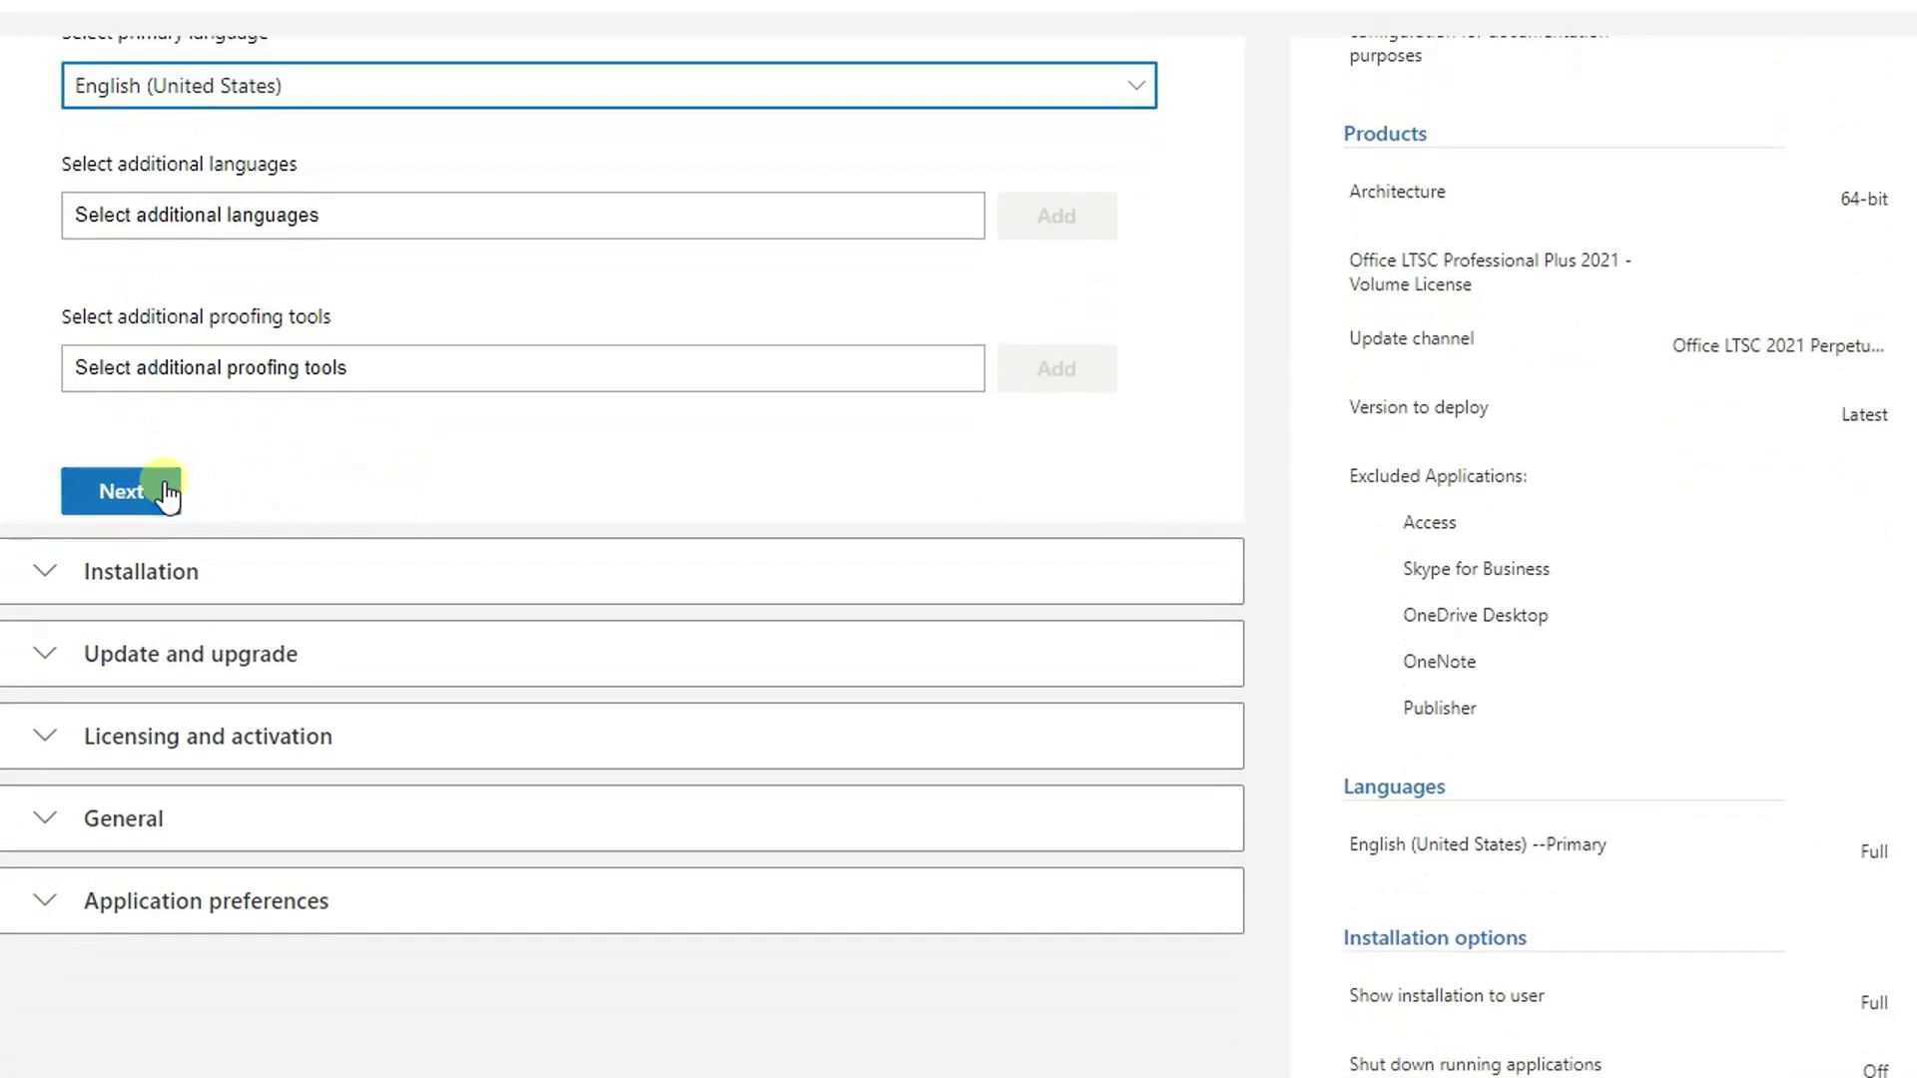
# - Accept the installation options with the Office Content Delivery Network (CDN) as source and proceed to the update and upgrade settings
pyautogui.scroll(-3, 613, 495)
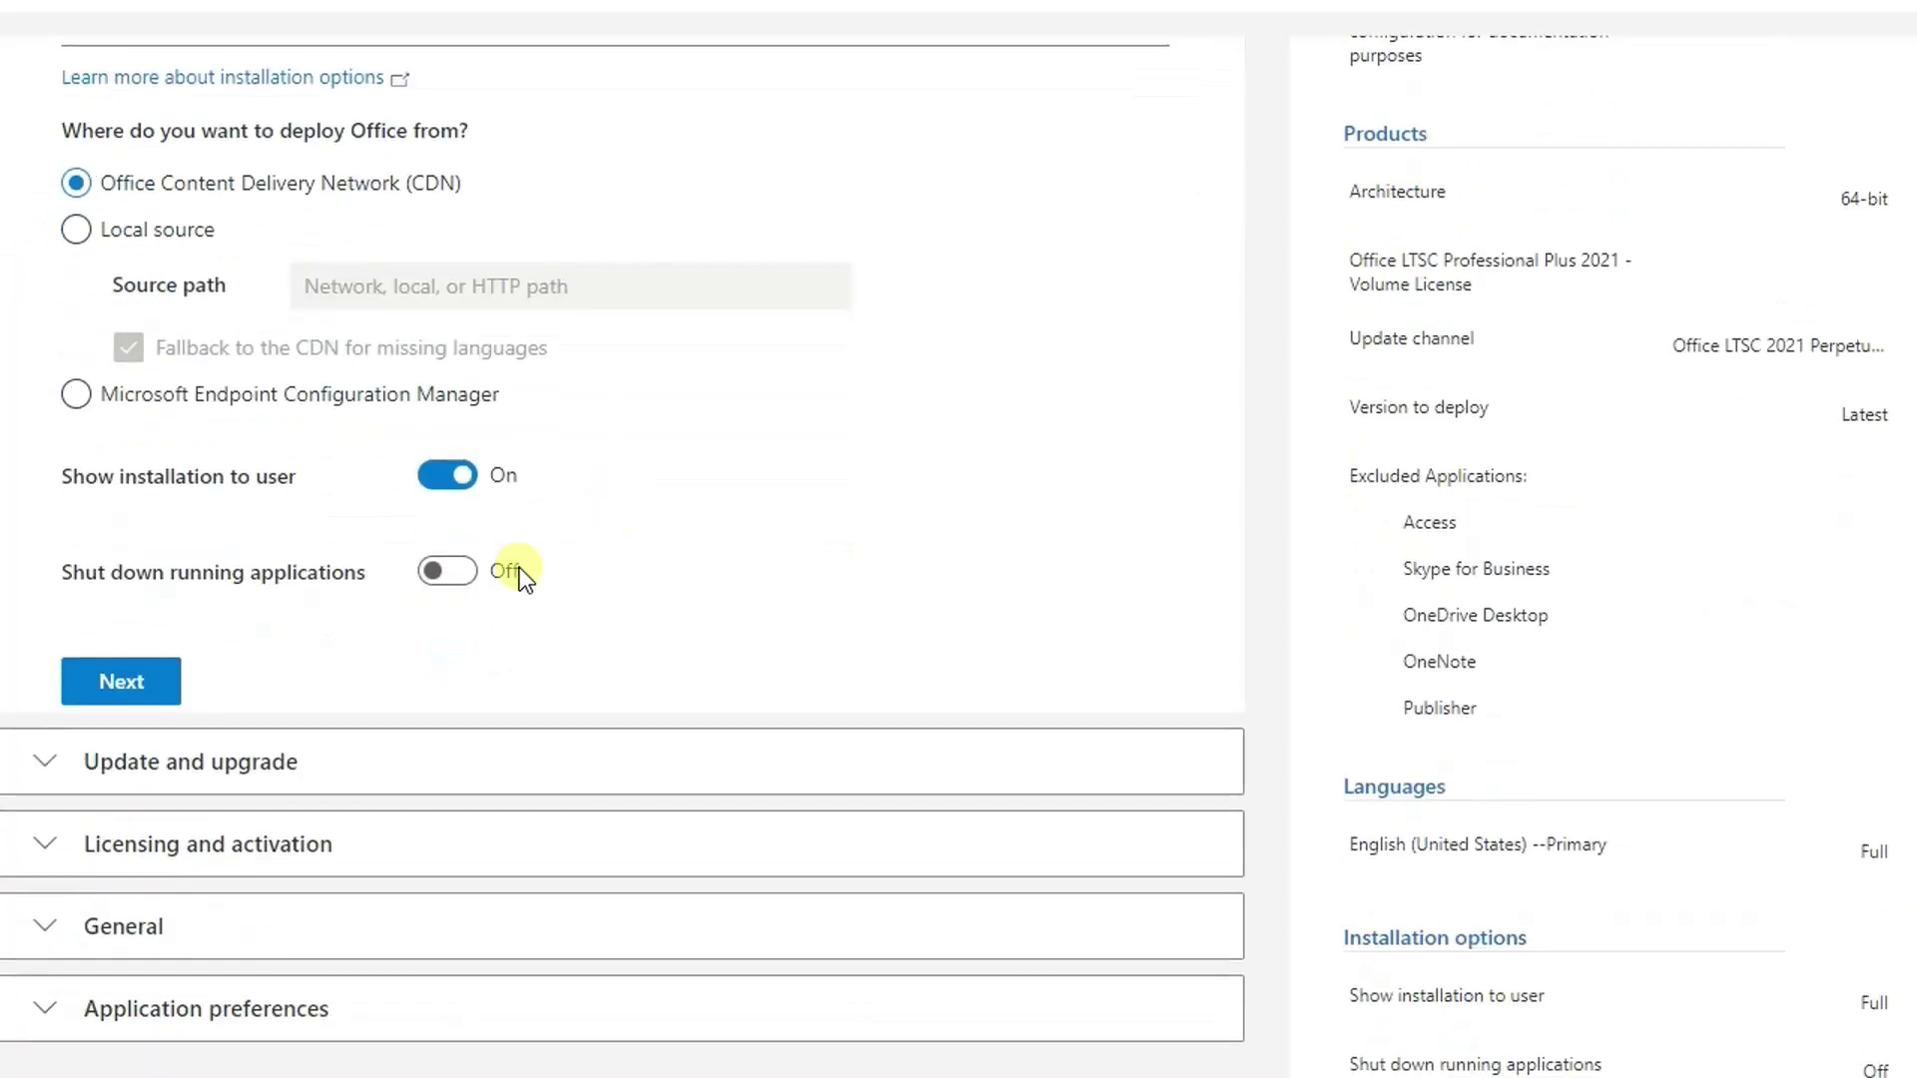
pyautogui.click(145, 685)
pyautogui.scroll(-5, 350, 599)
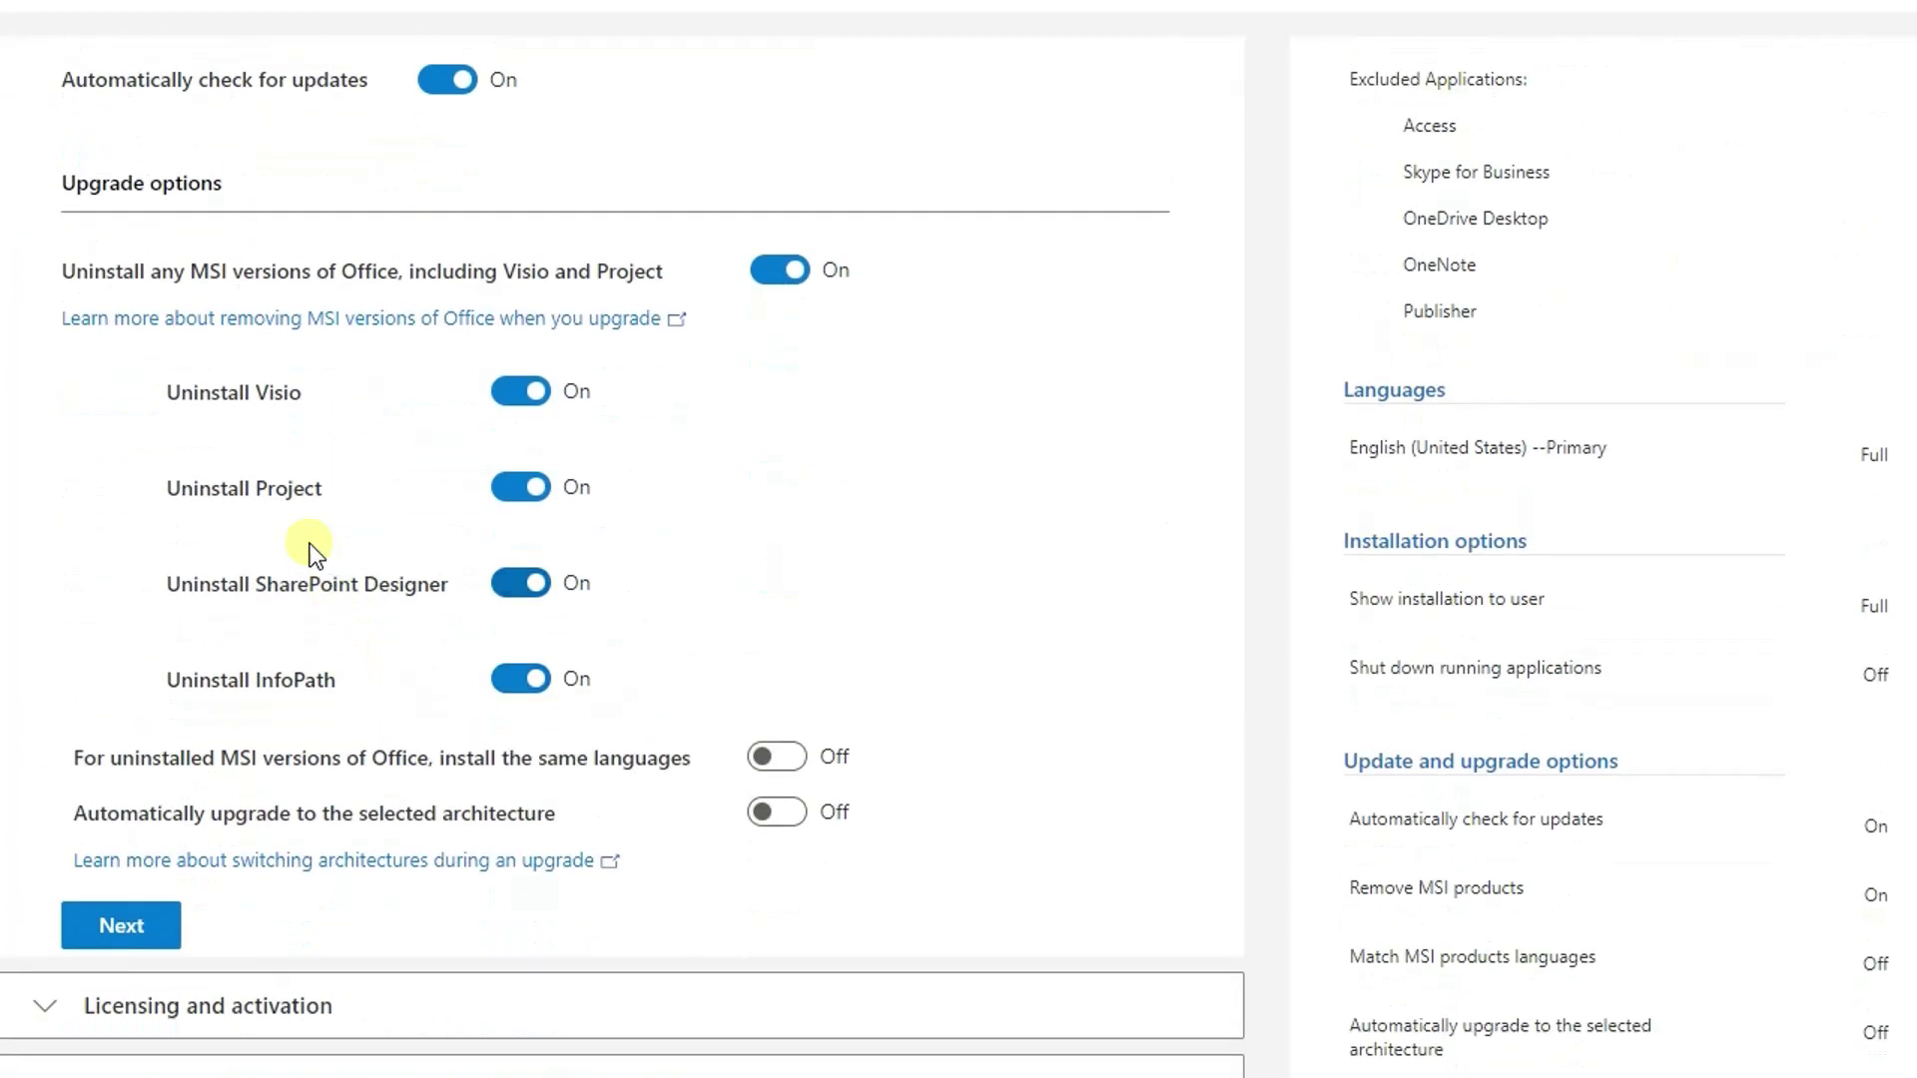
# - Accept the update and upgrade options, then keep KMS licensing with user-based activation and continue to the general settings
pyautogui.click(152, 938)
pyautogui.scroll(-2, 489, 571)
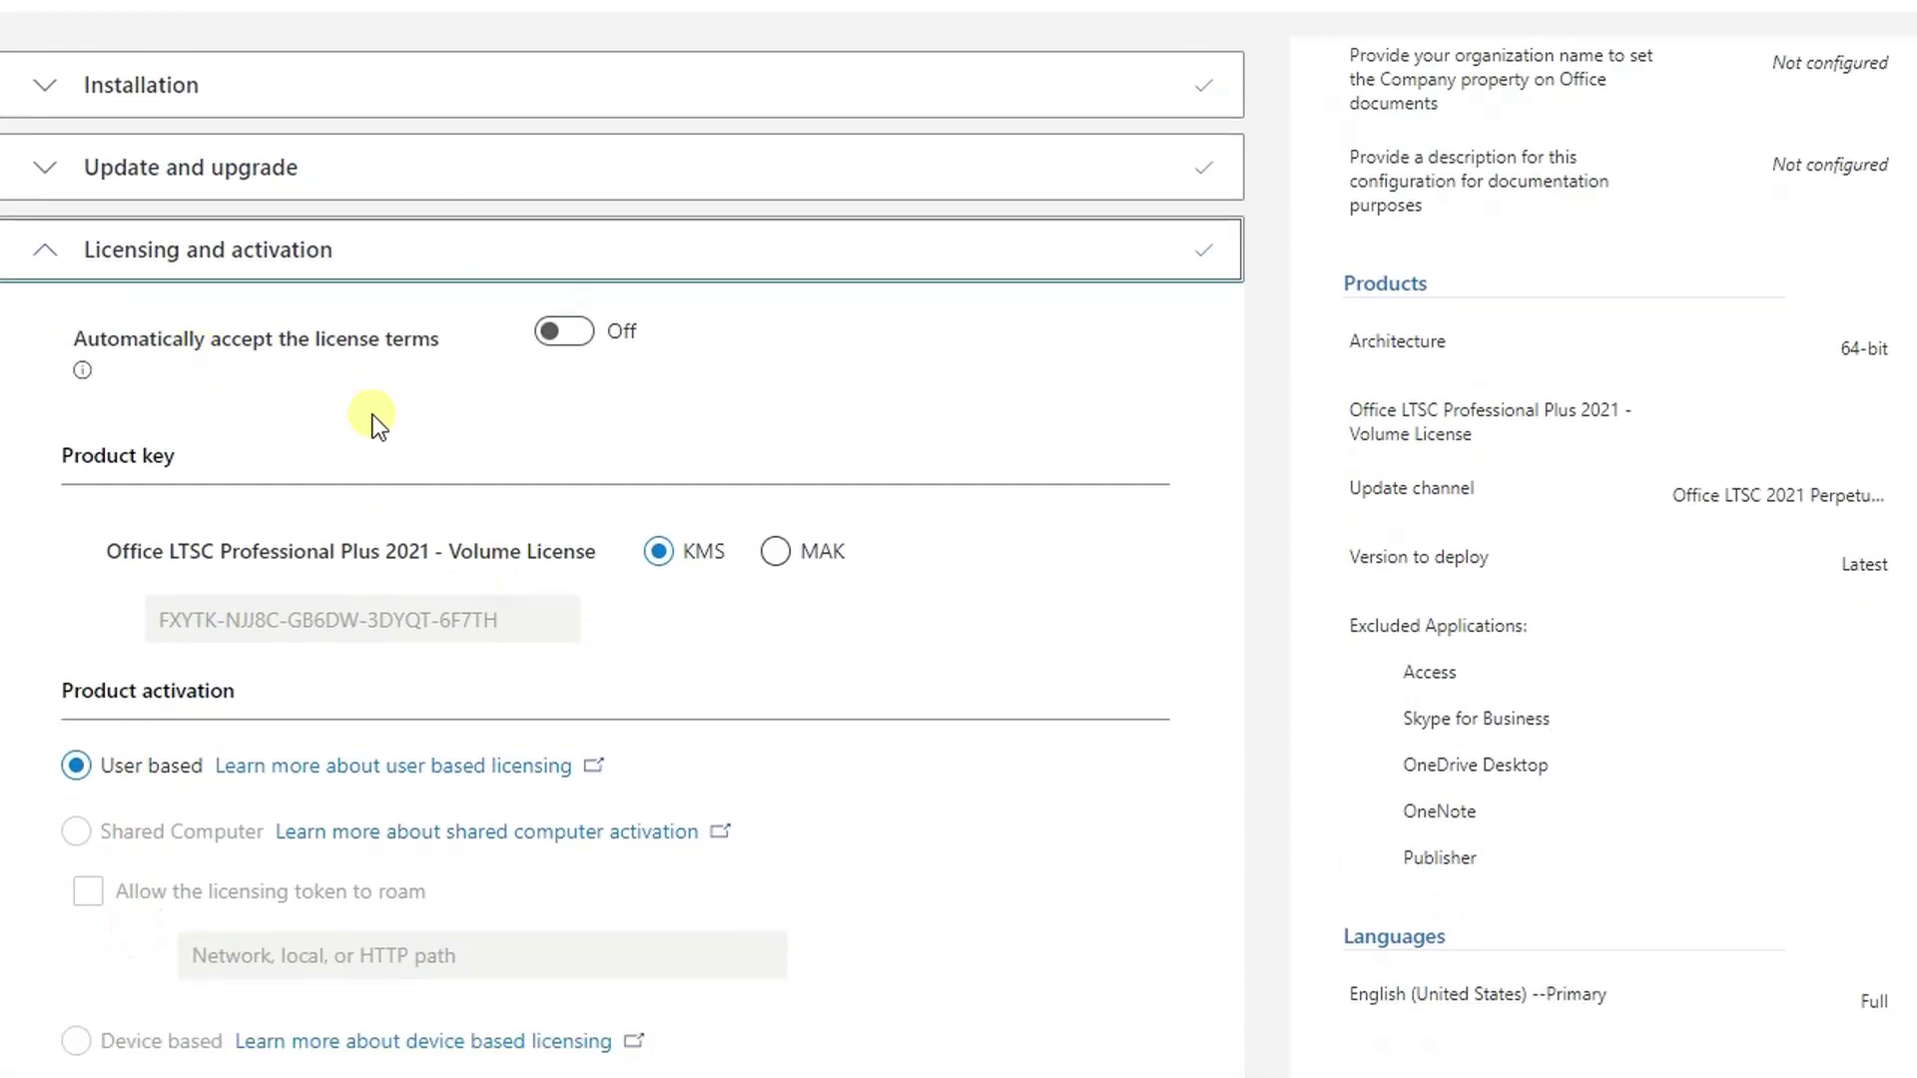
pyautogui.scroll(-4, 333, 631)
pyautogui.scroll(3, 226, 229)
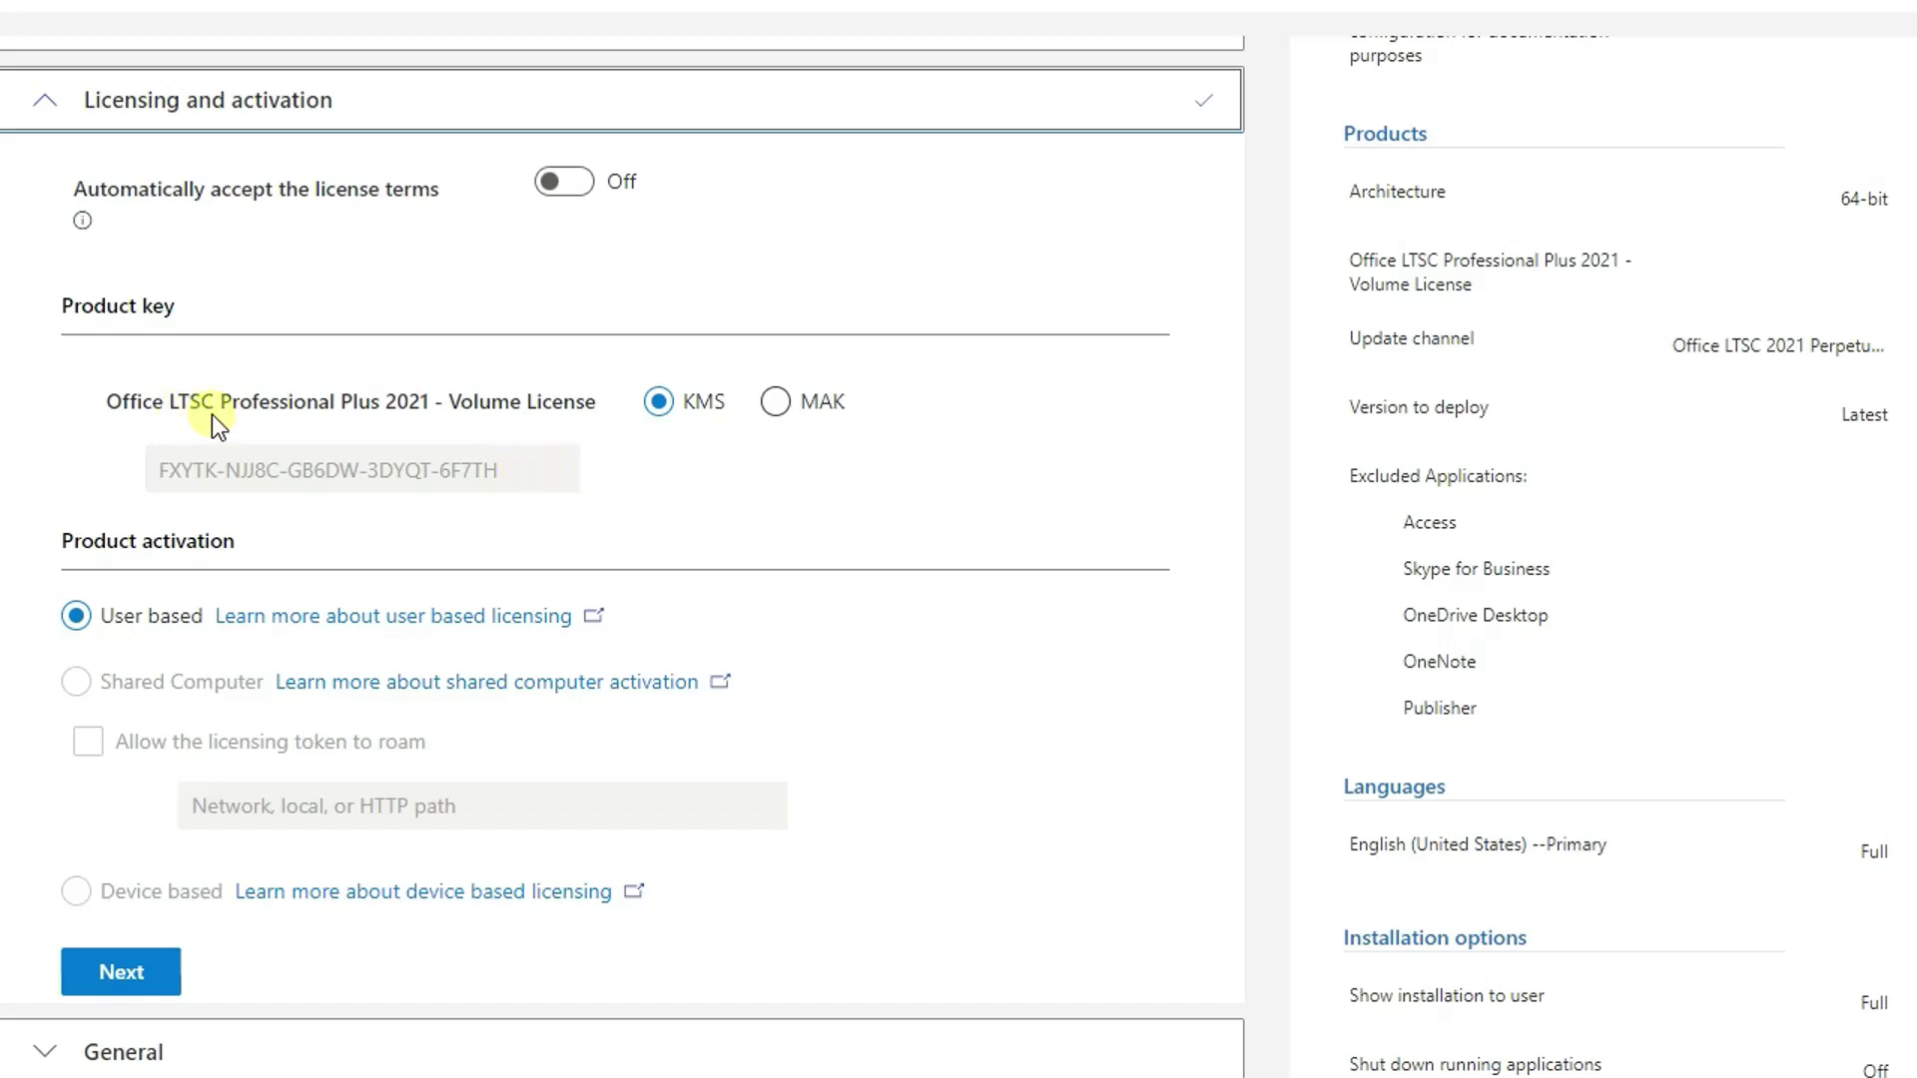
pyautogui.scroll(-3, 214, 736)
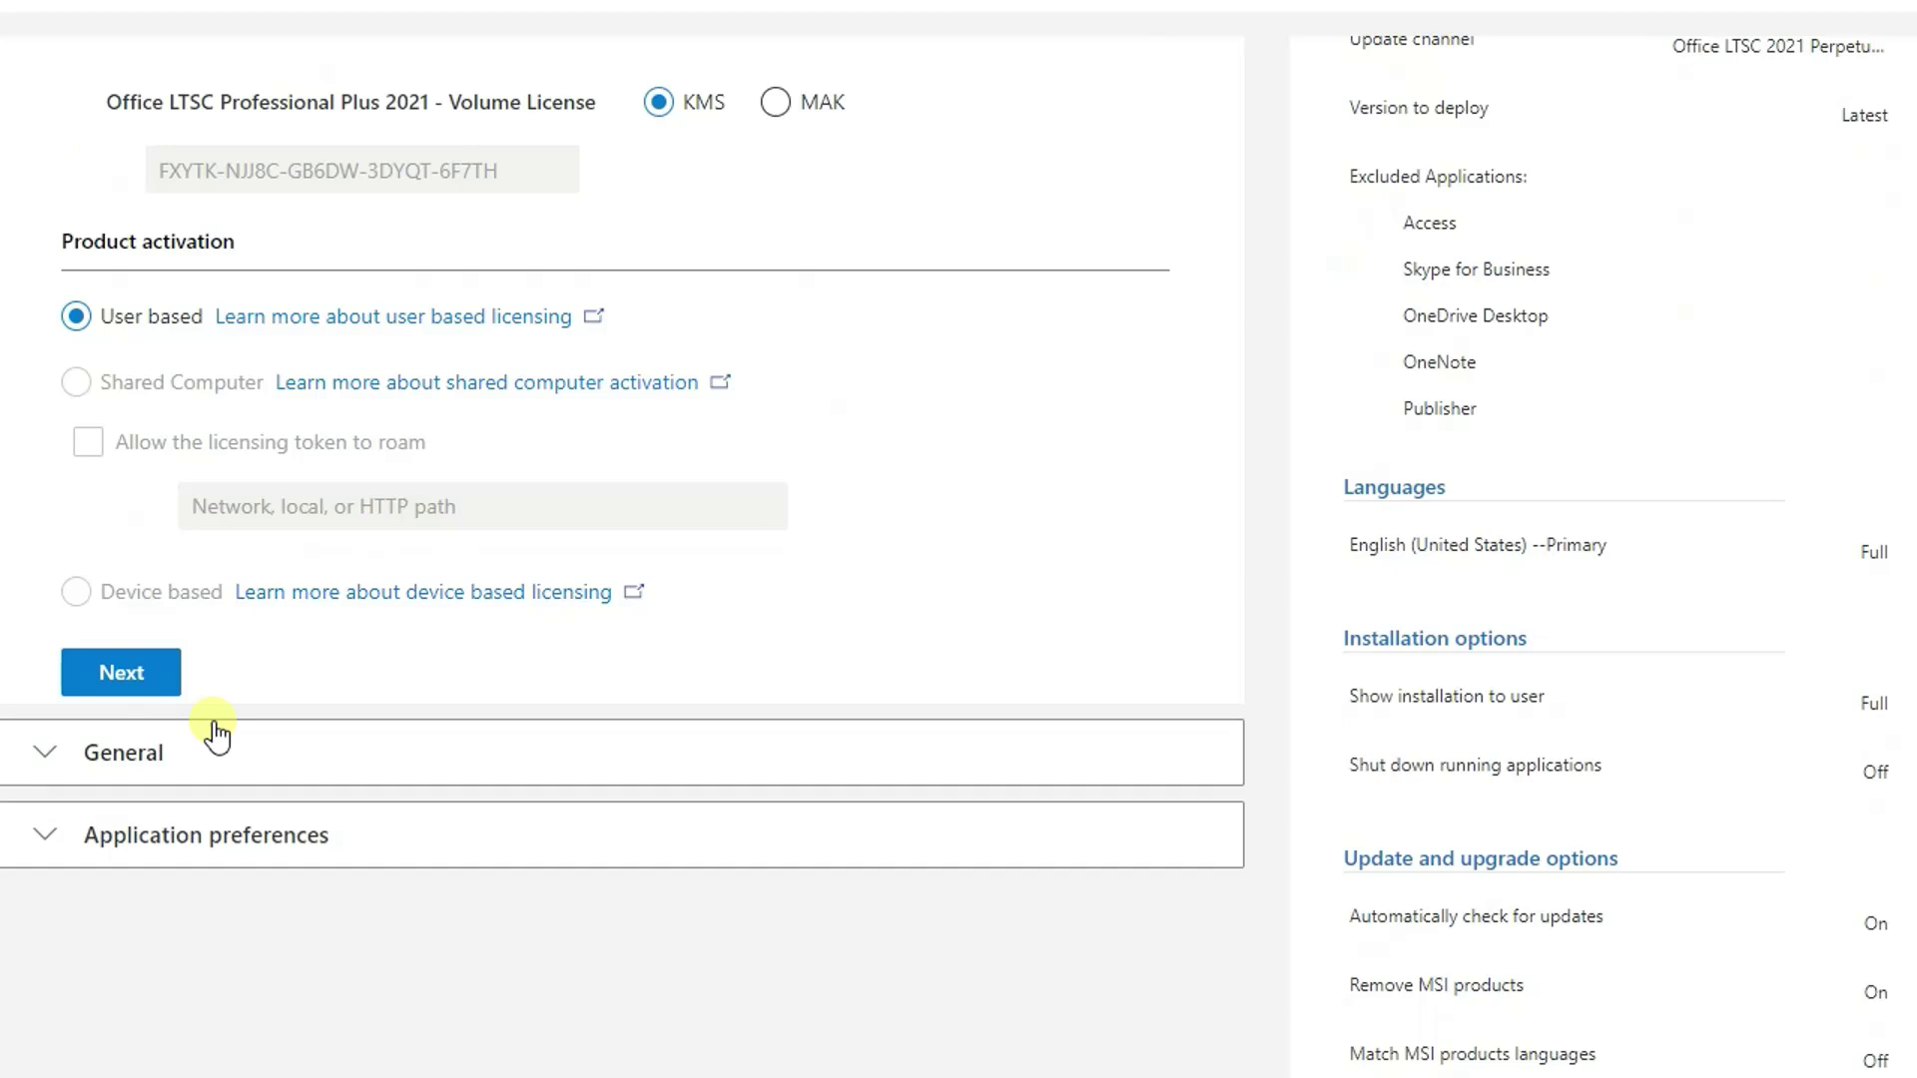
pyautogui.click(158, 677)
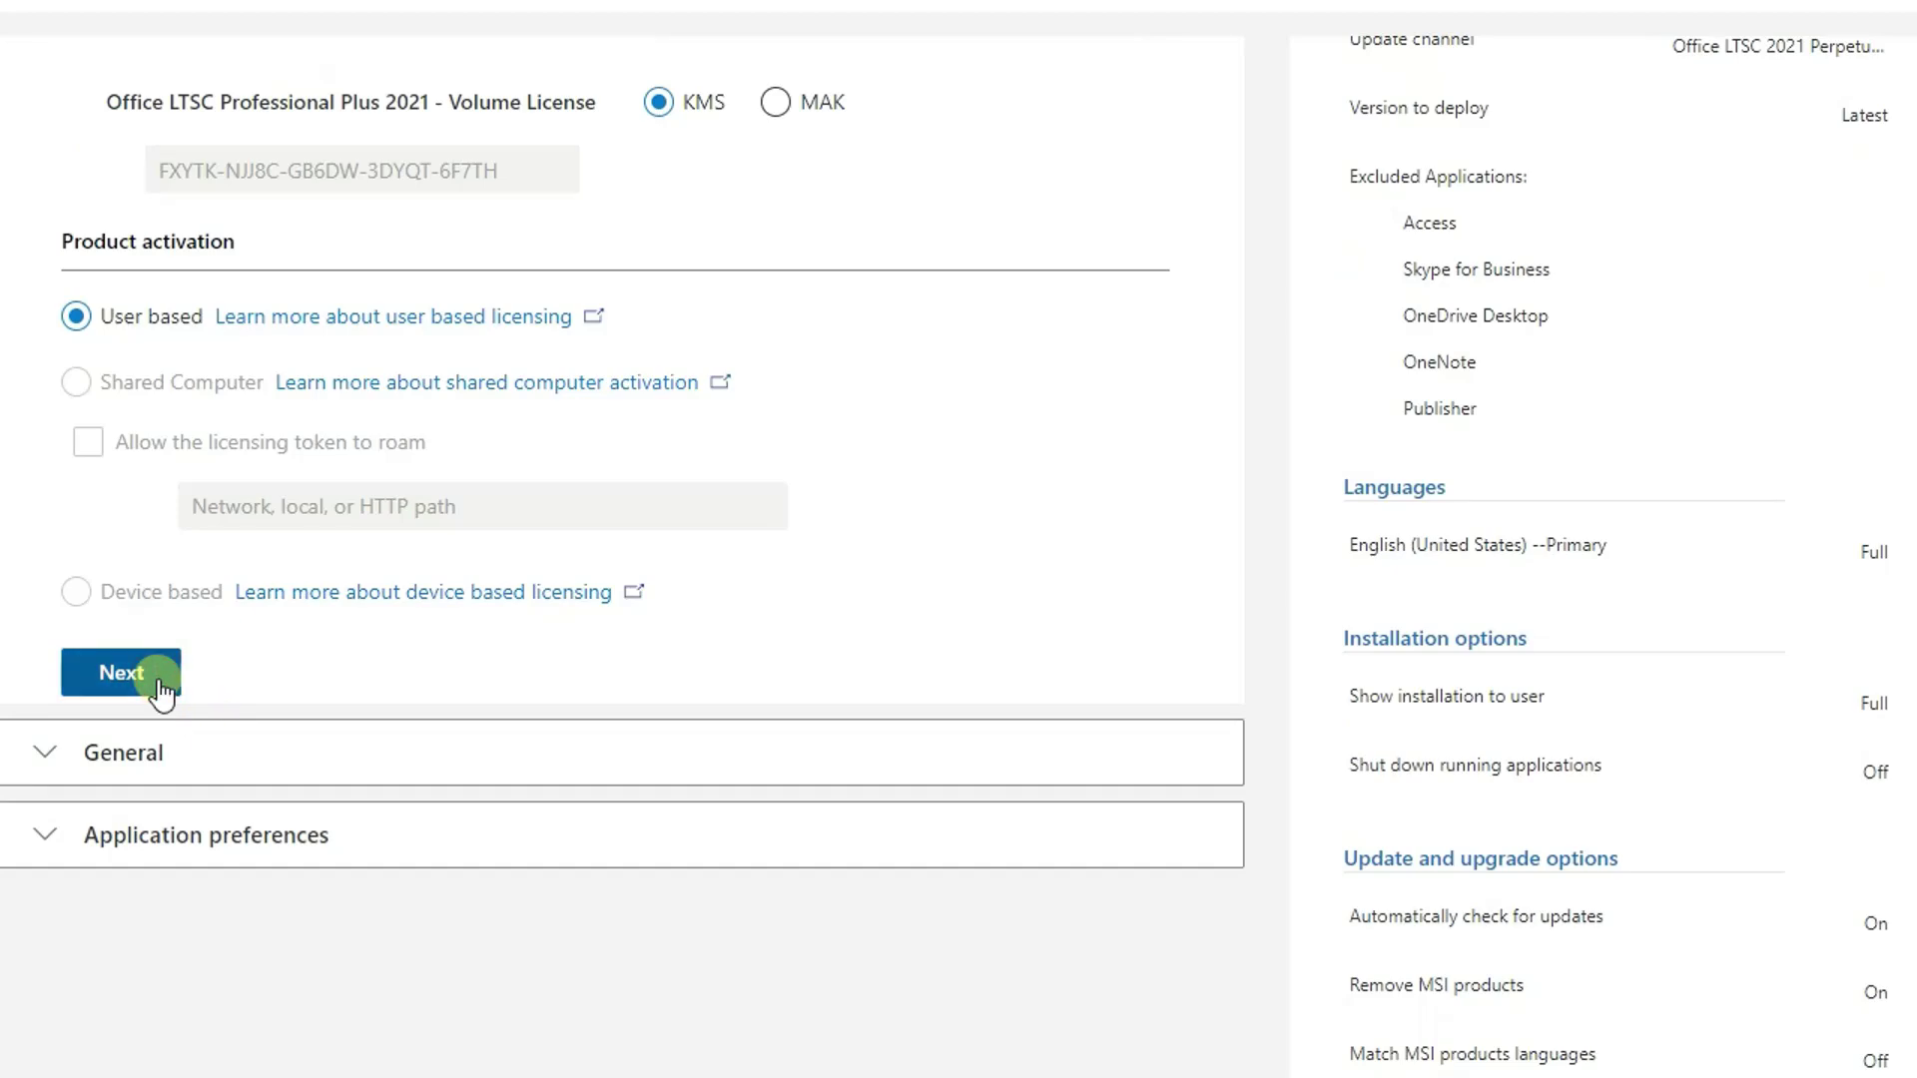
# - Leave the organization name and description blank, keep the default application preferences, and finish the deployment configuration
pyautogui.scroll(-3, 642, 493)
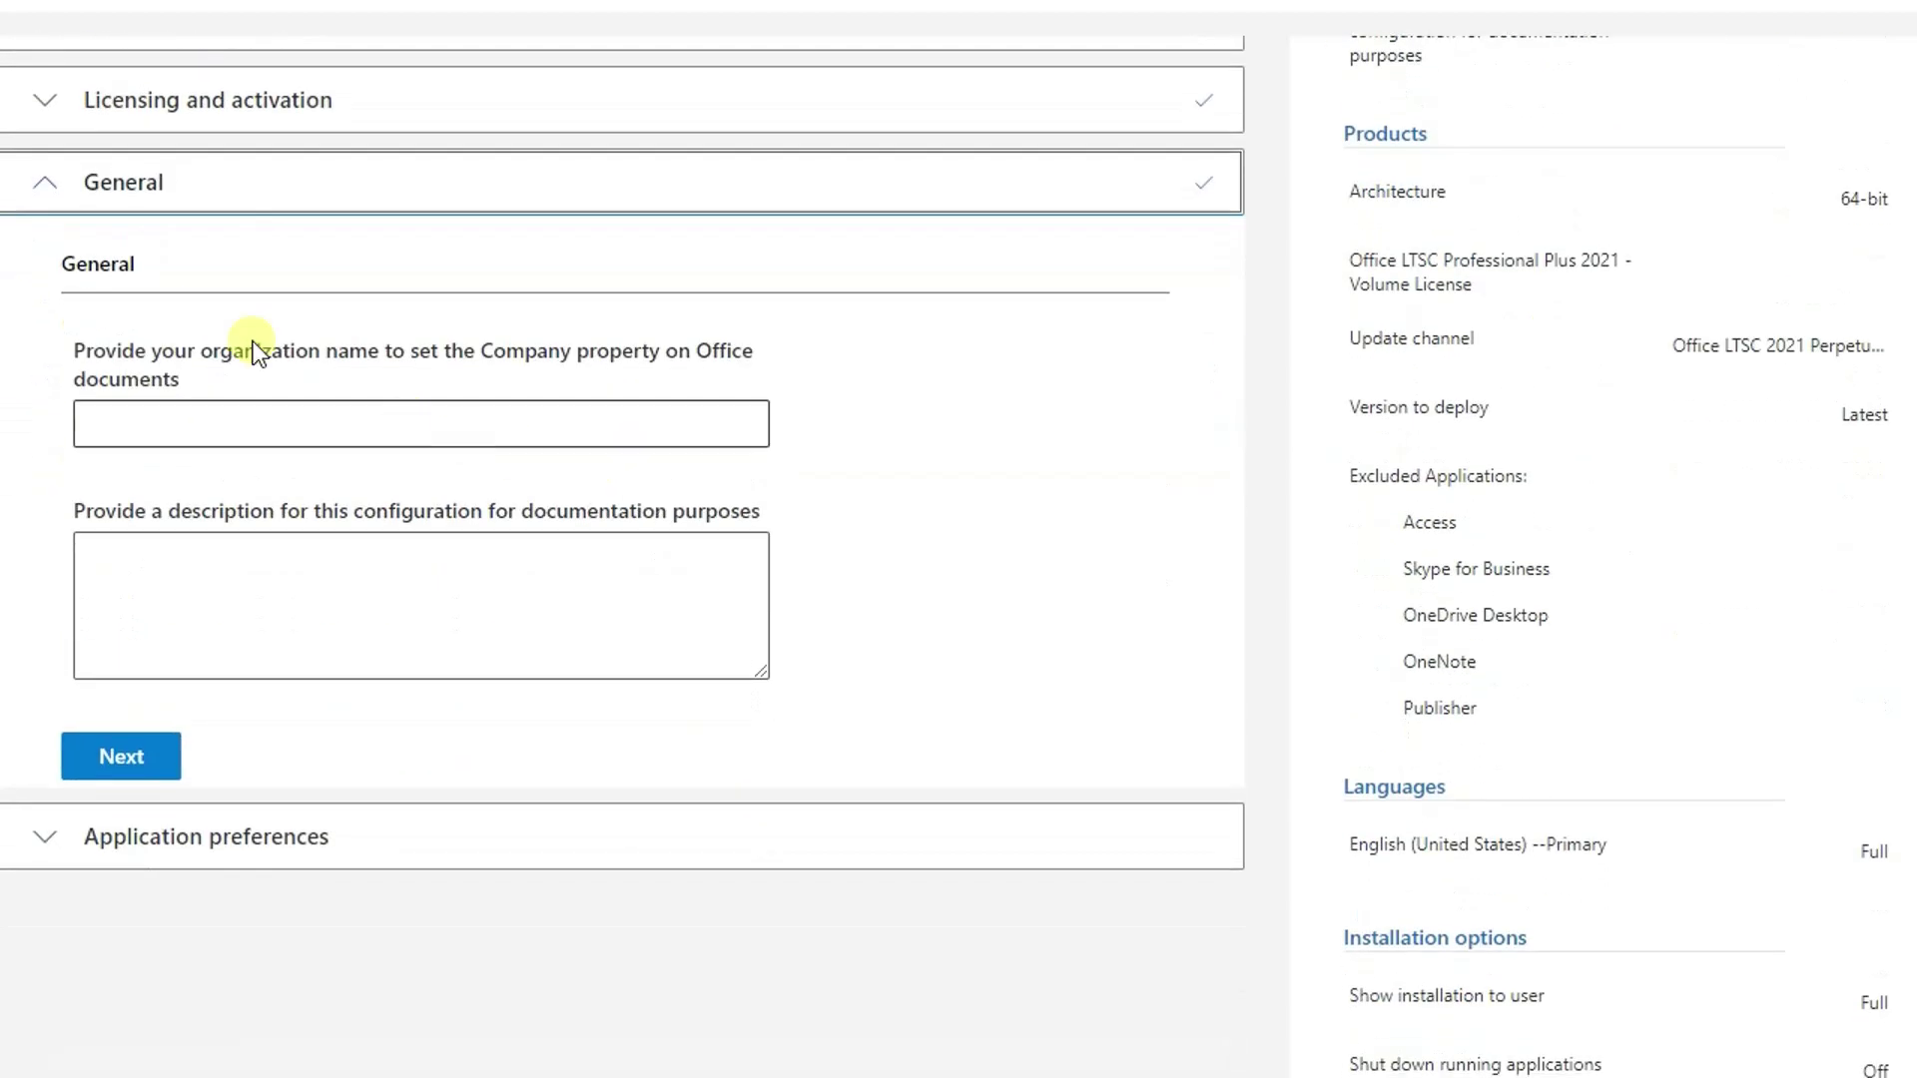
pyautogui.moveTo(761, 511); pyautogui.dragTo(434, 513)
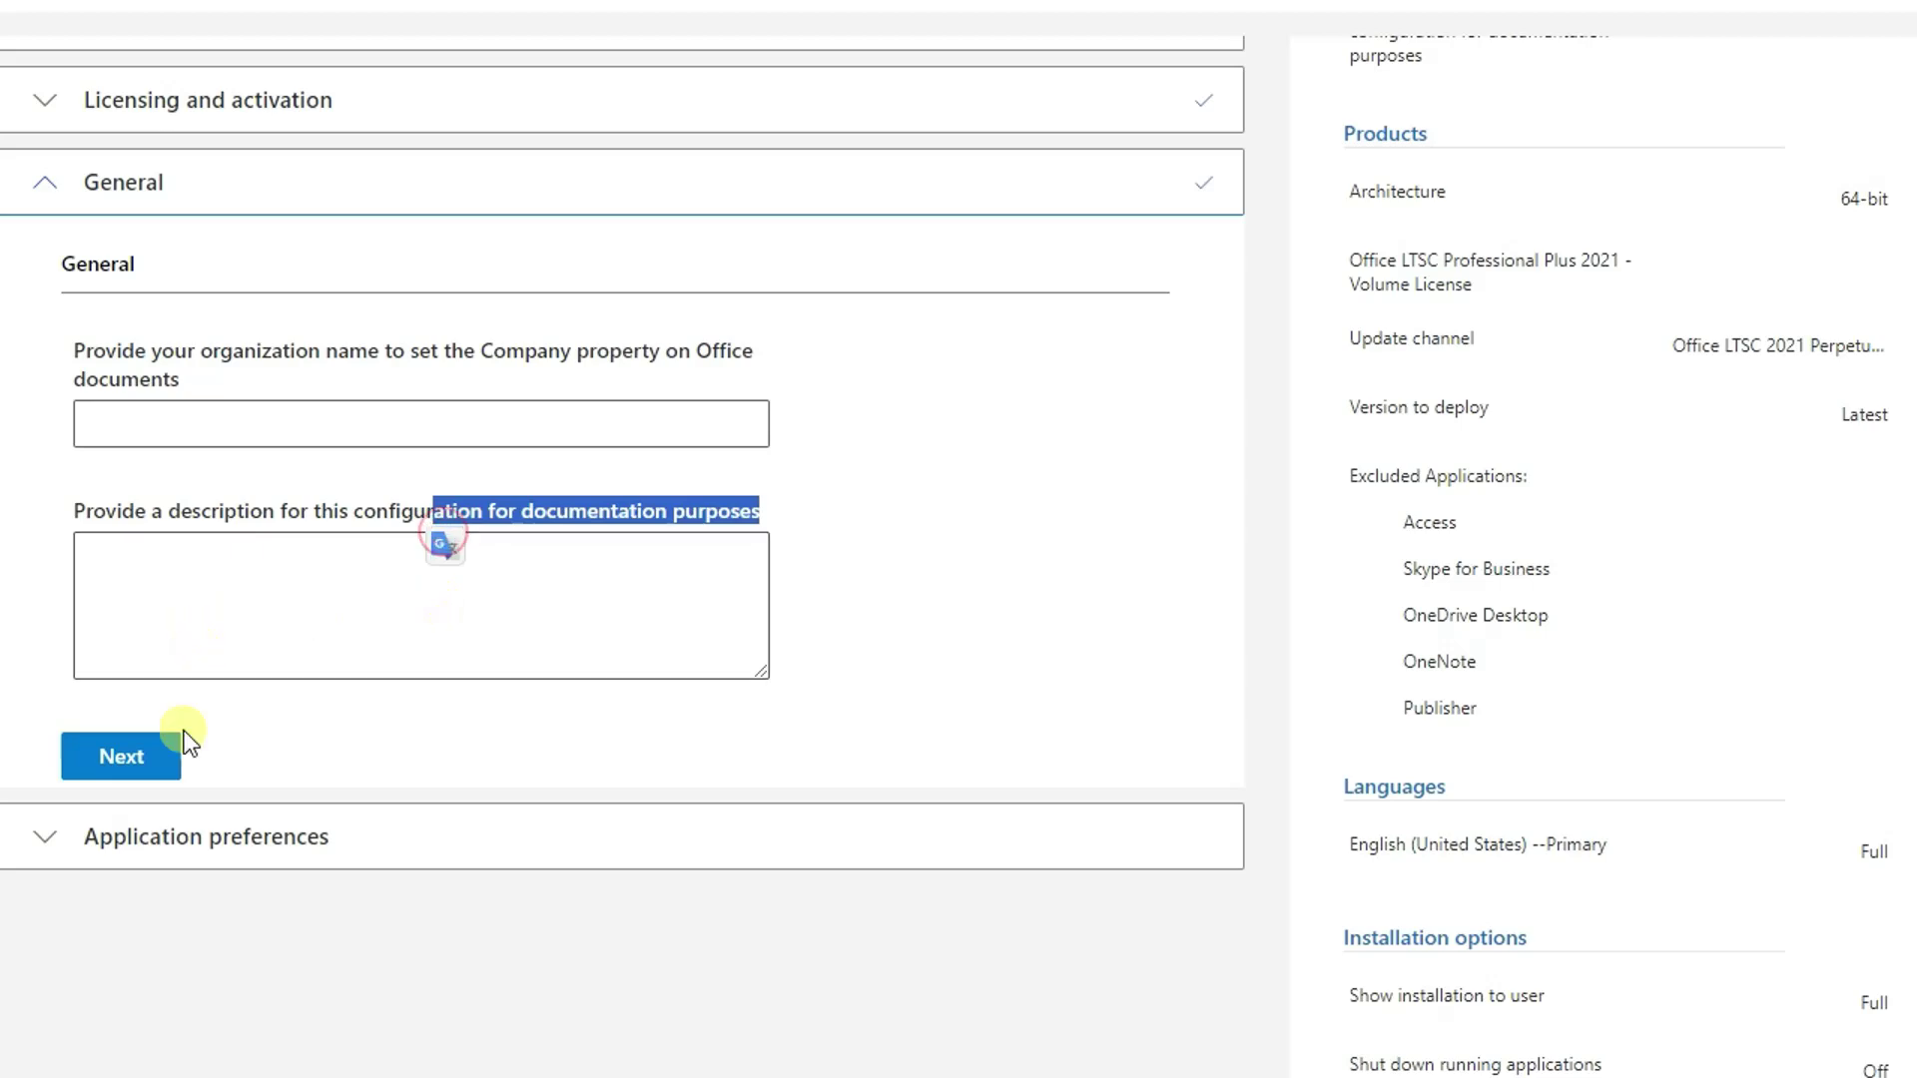
pyautogui.click(150, 747)
pyautogui.scroll(-5, 500, 706)
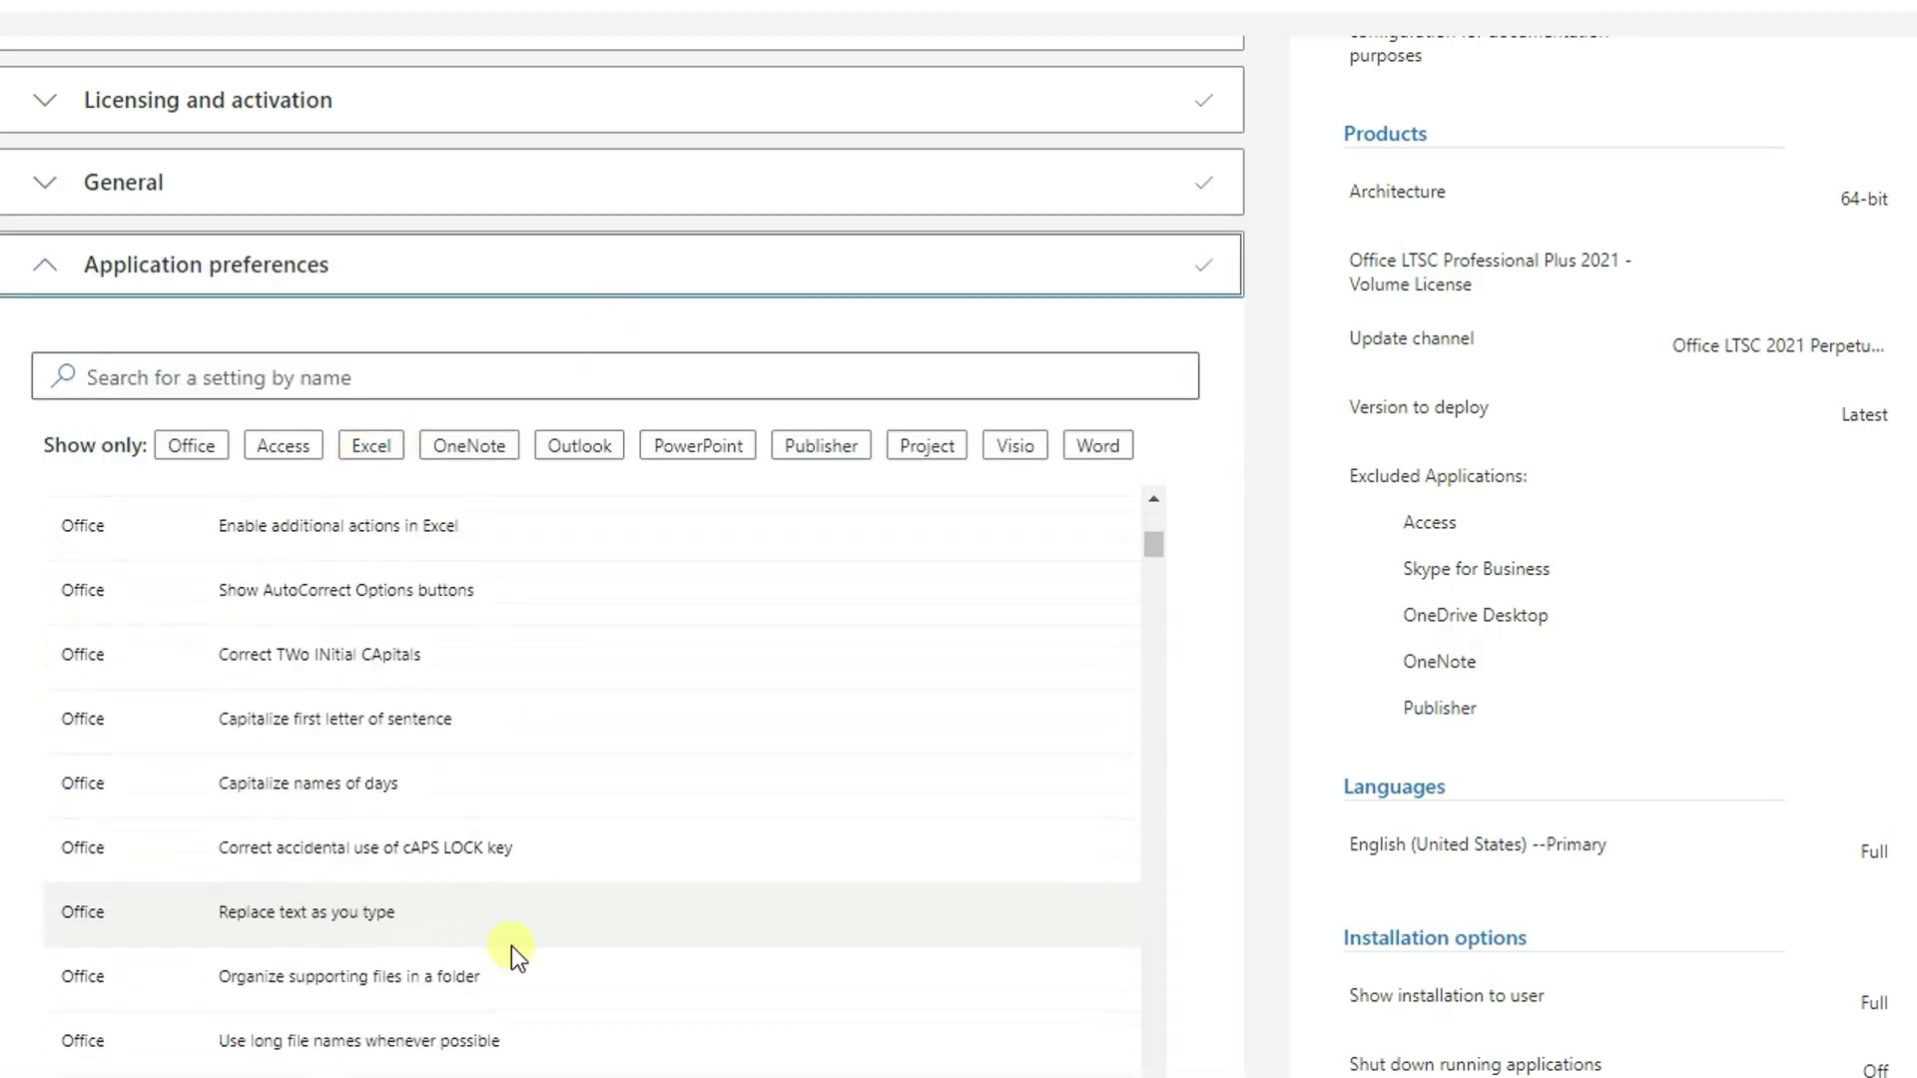
pyautogui.scroll(-5, 511, 944)
pyautogui.scroll(-8, 1208, 651)
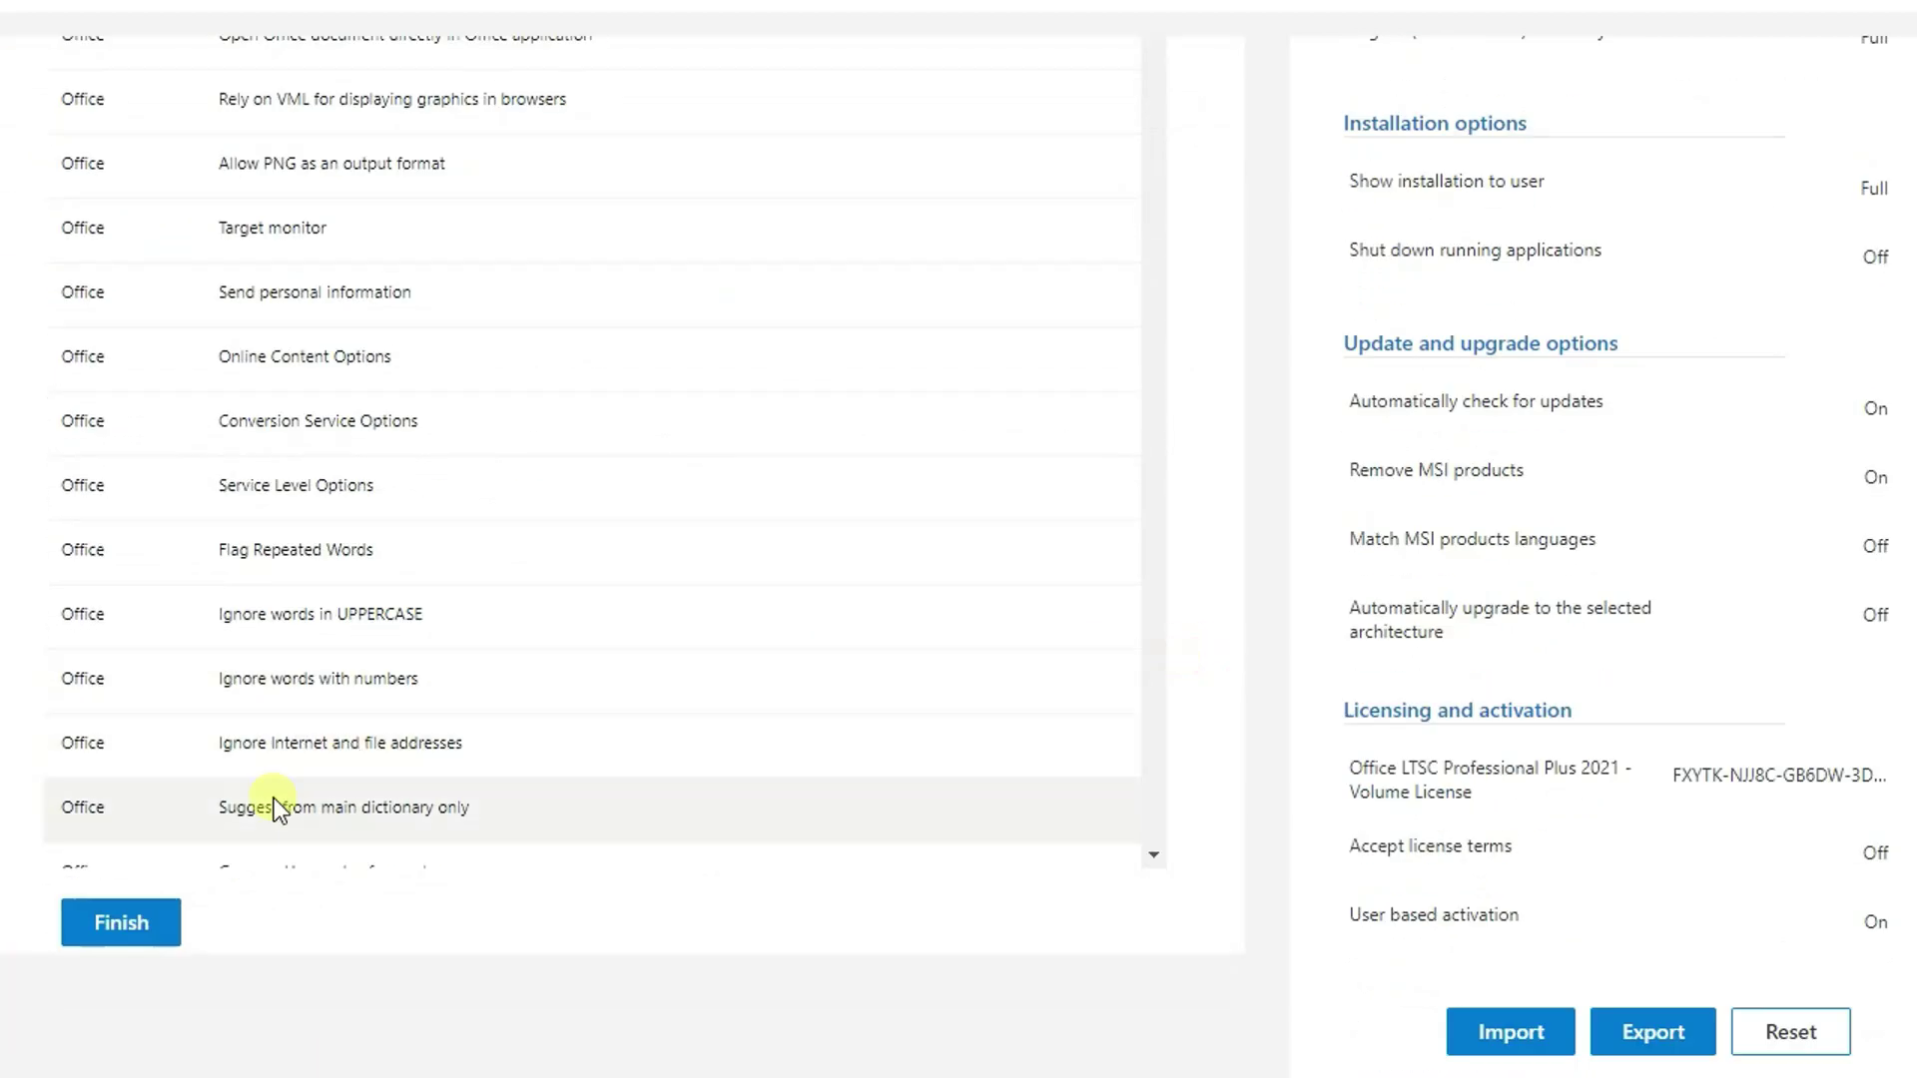
pyautogui.click(121, 921)
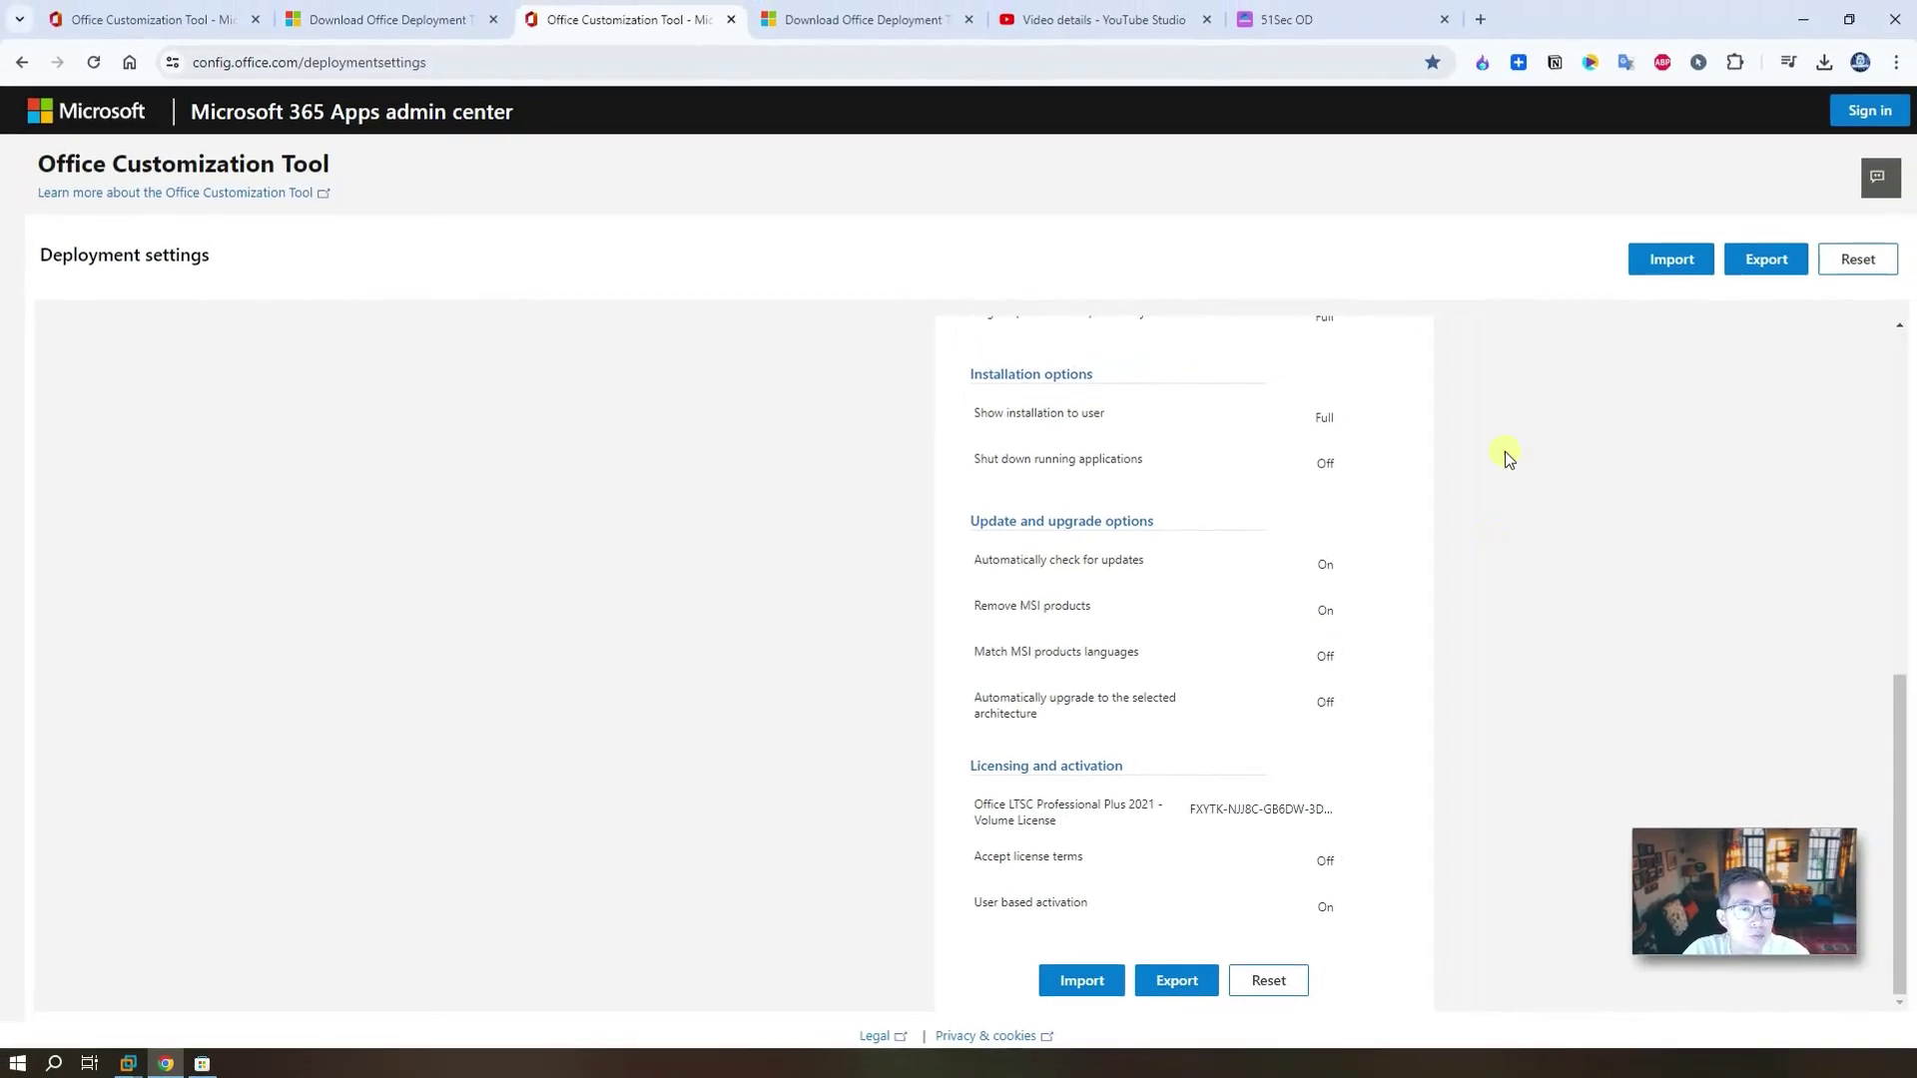
# - Review the configured settings summary, including products, excluded applications, languages, installation, and update options
pyautogui.scroll(10, 1281, 847)
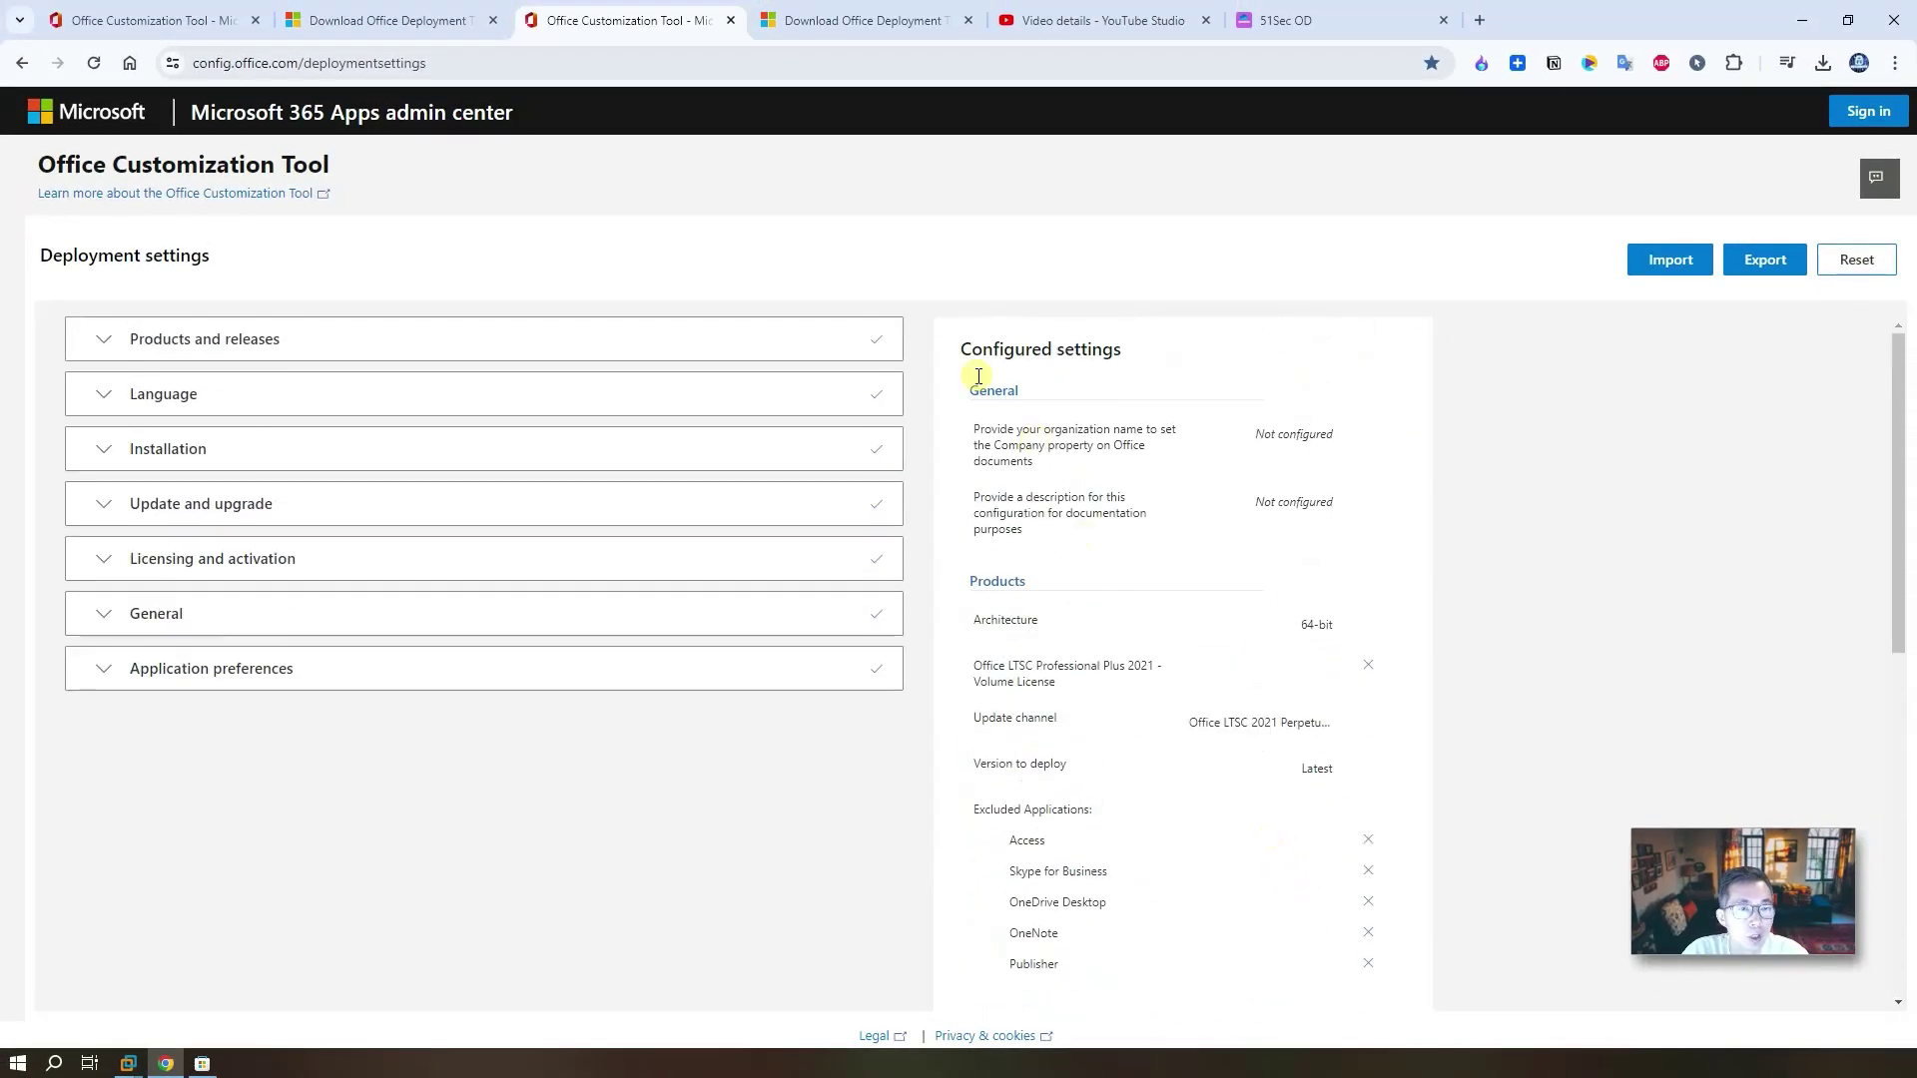
pyautogui.moveTo(961, 340); pyautogui.dragTo(1154, 362)
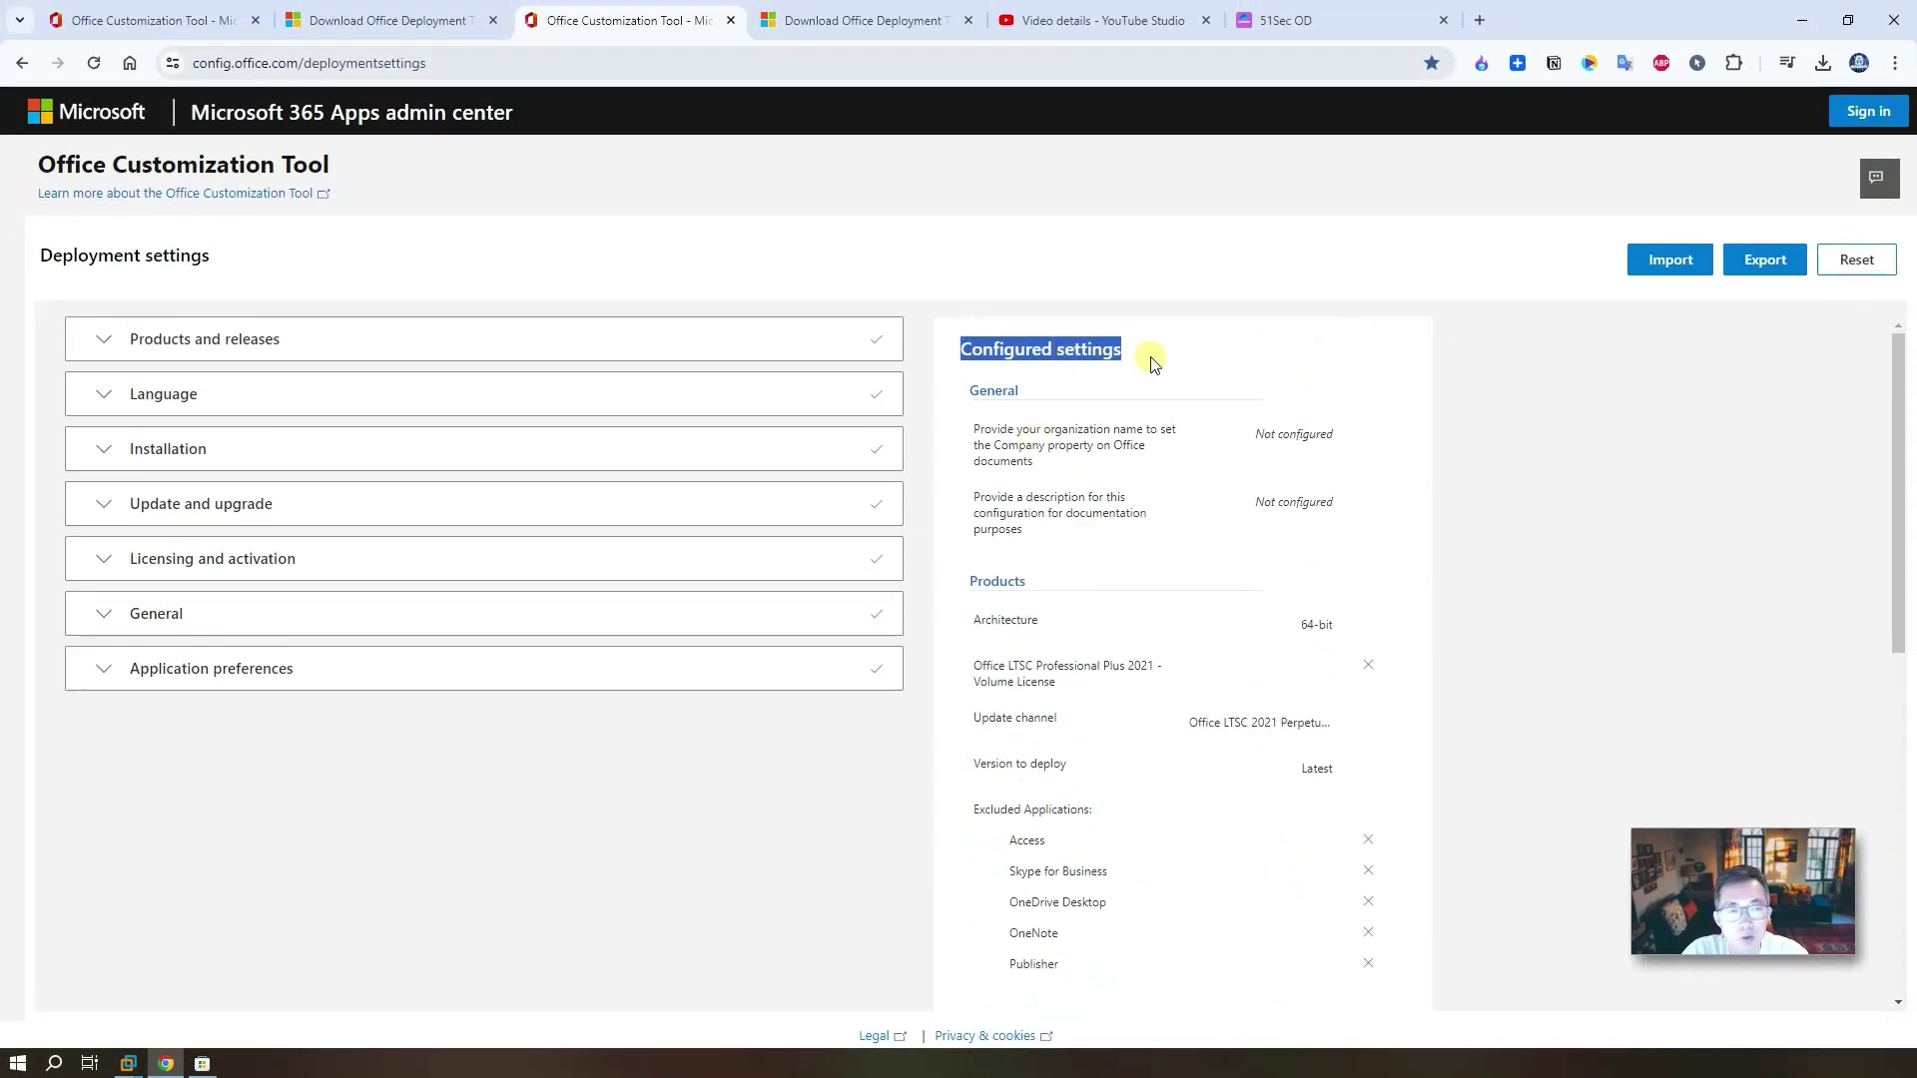
pyautogui.scroll(-3, 1128, 539)
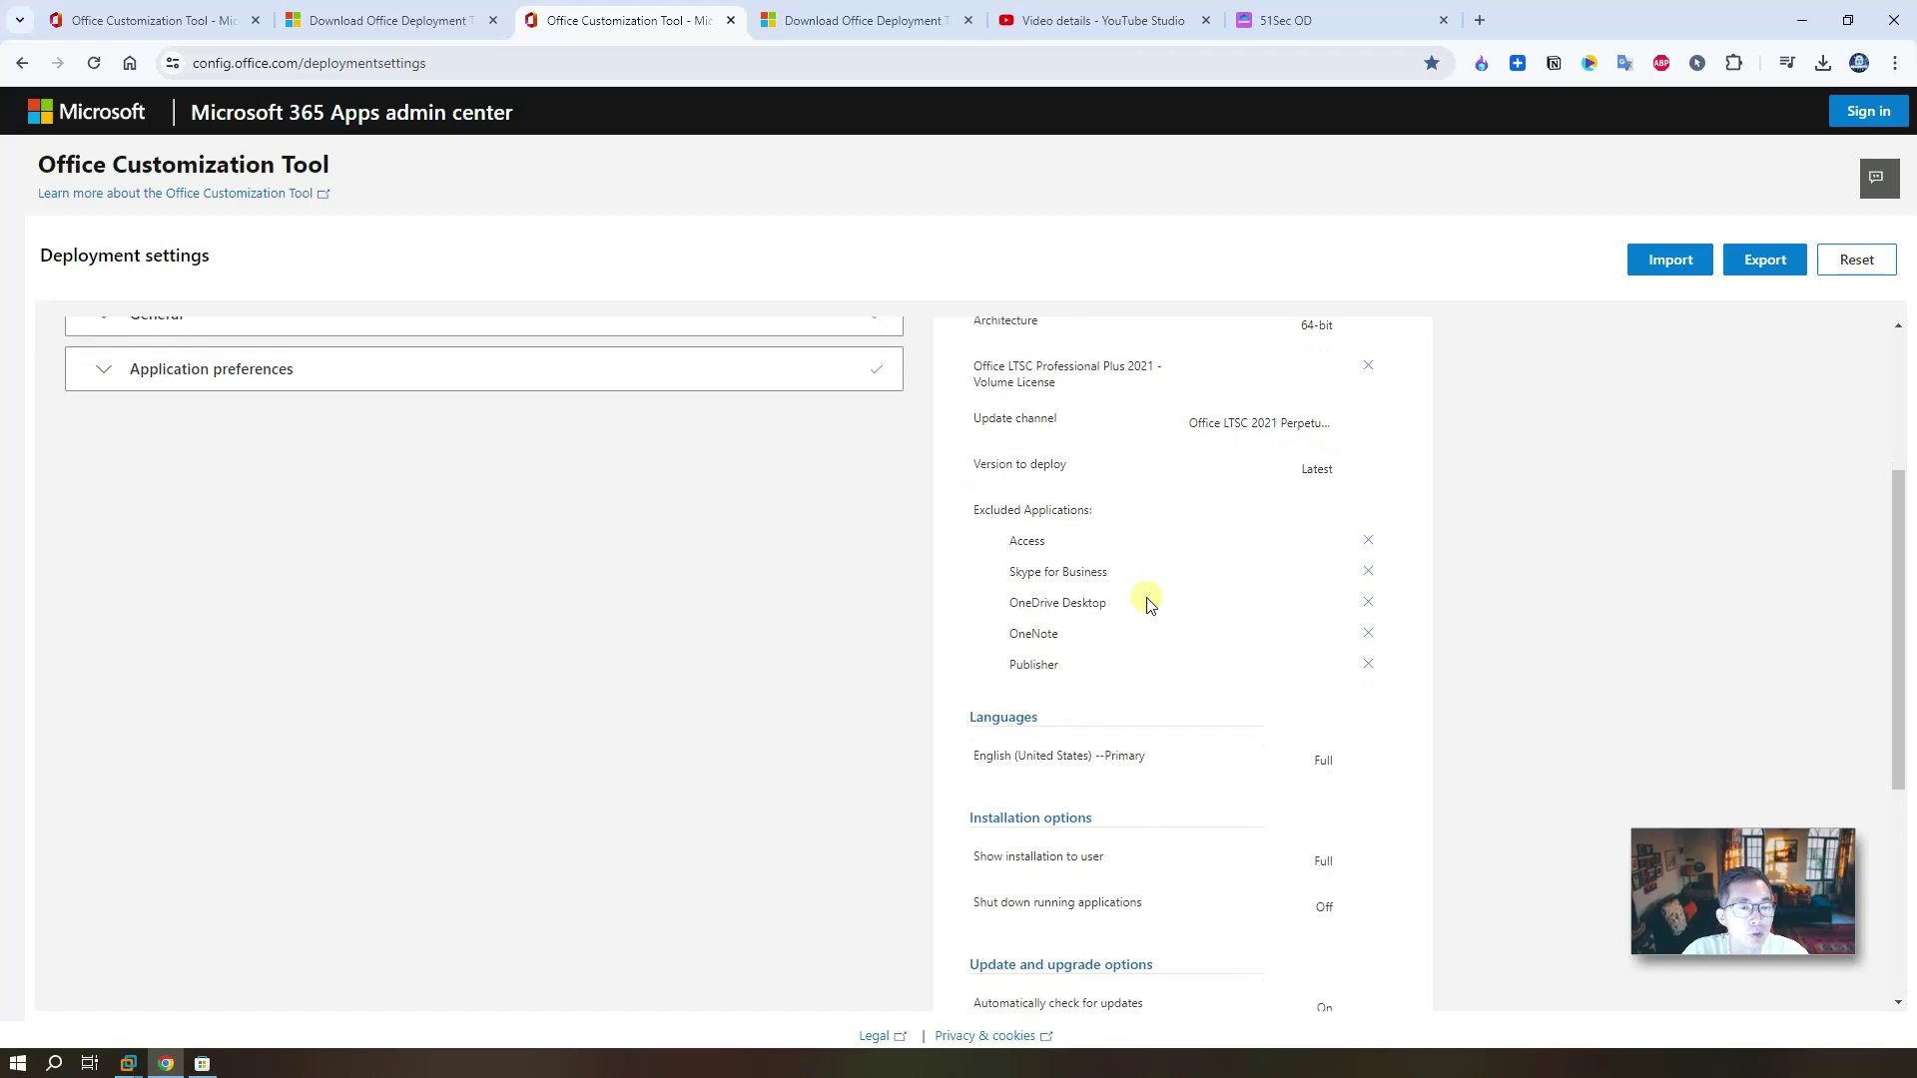
pyautogui.scroll(-1, 1078, 692)
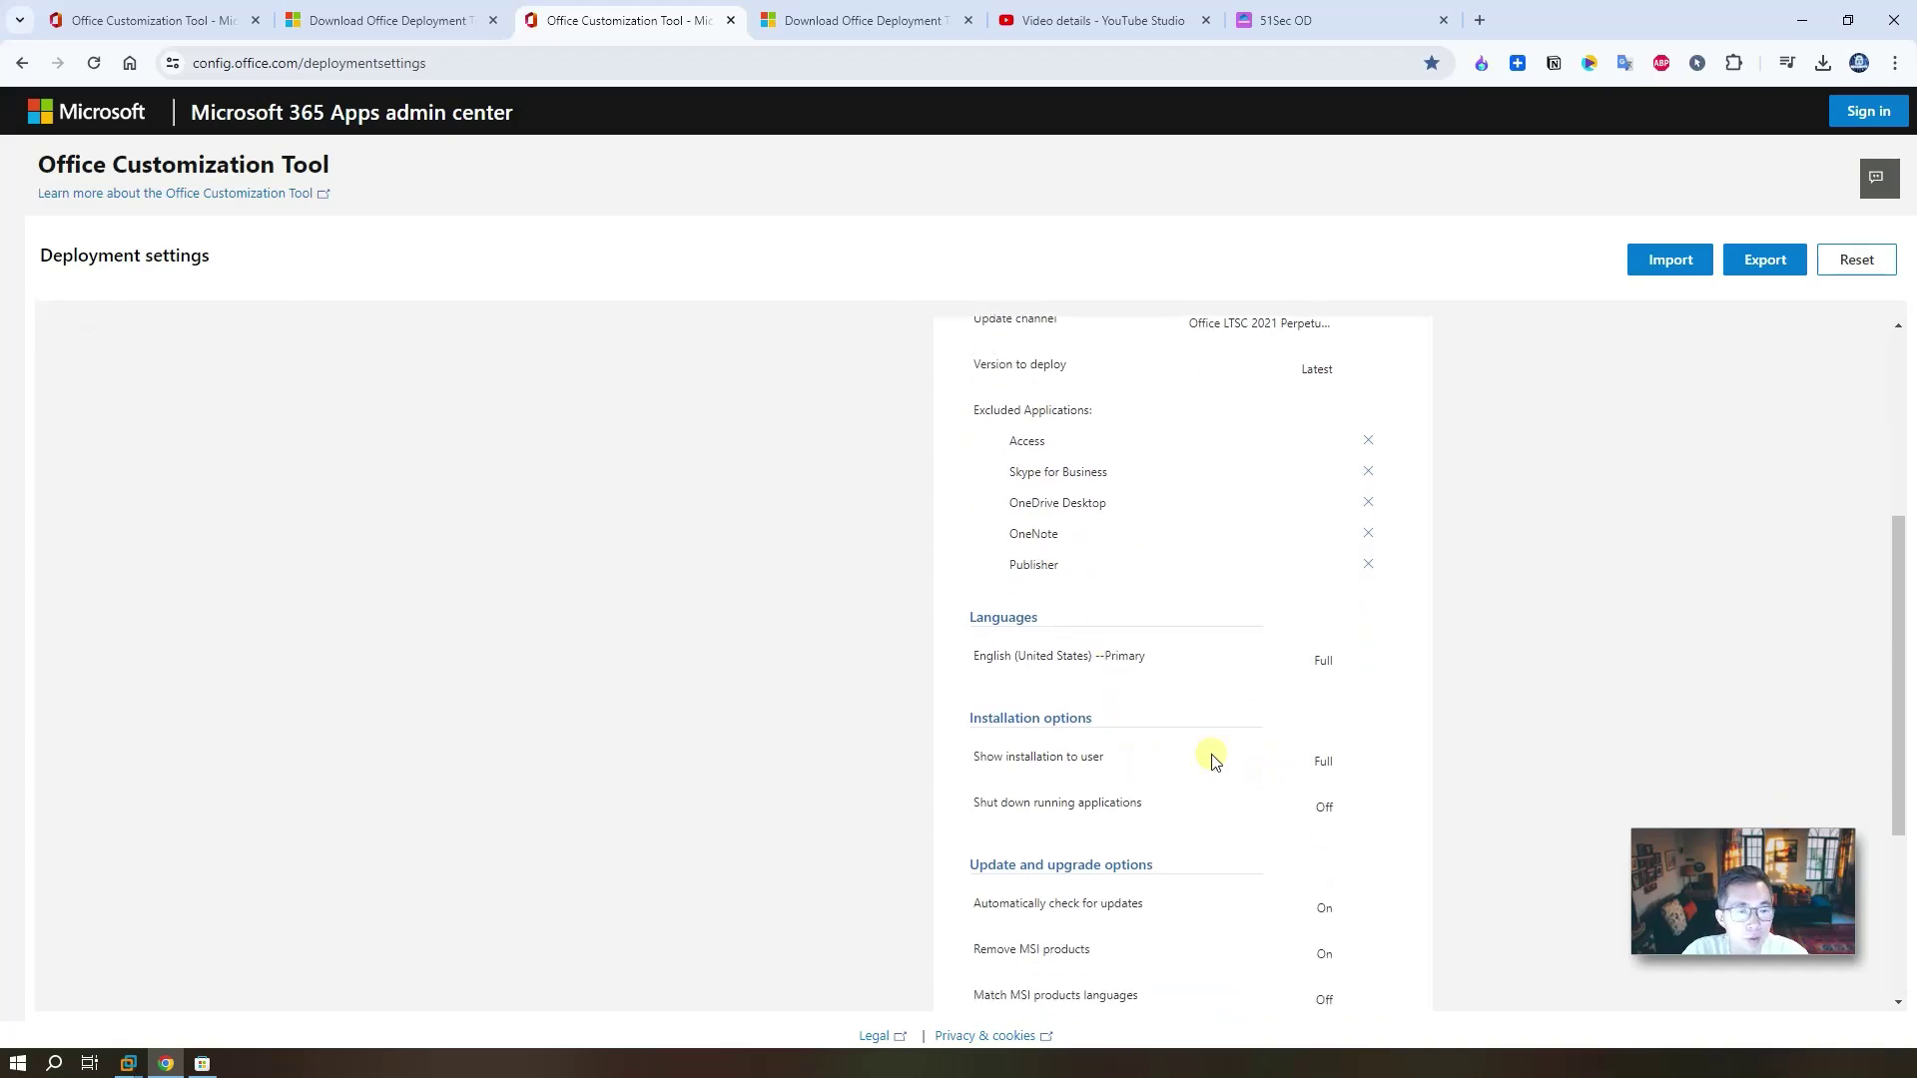
pyautogui.scroll(-2, 1211, 757)
pyautogui.scroll(10, 1282, 759)
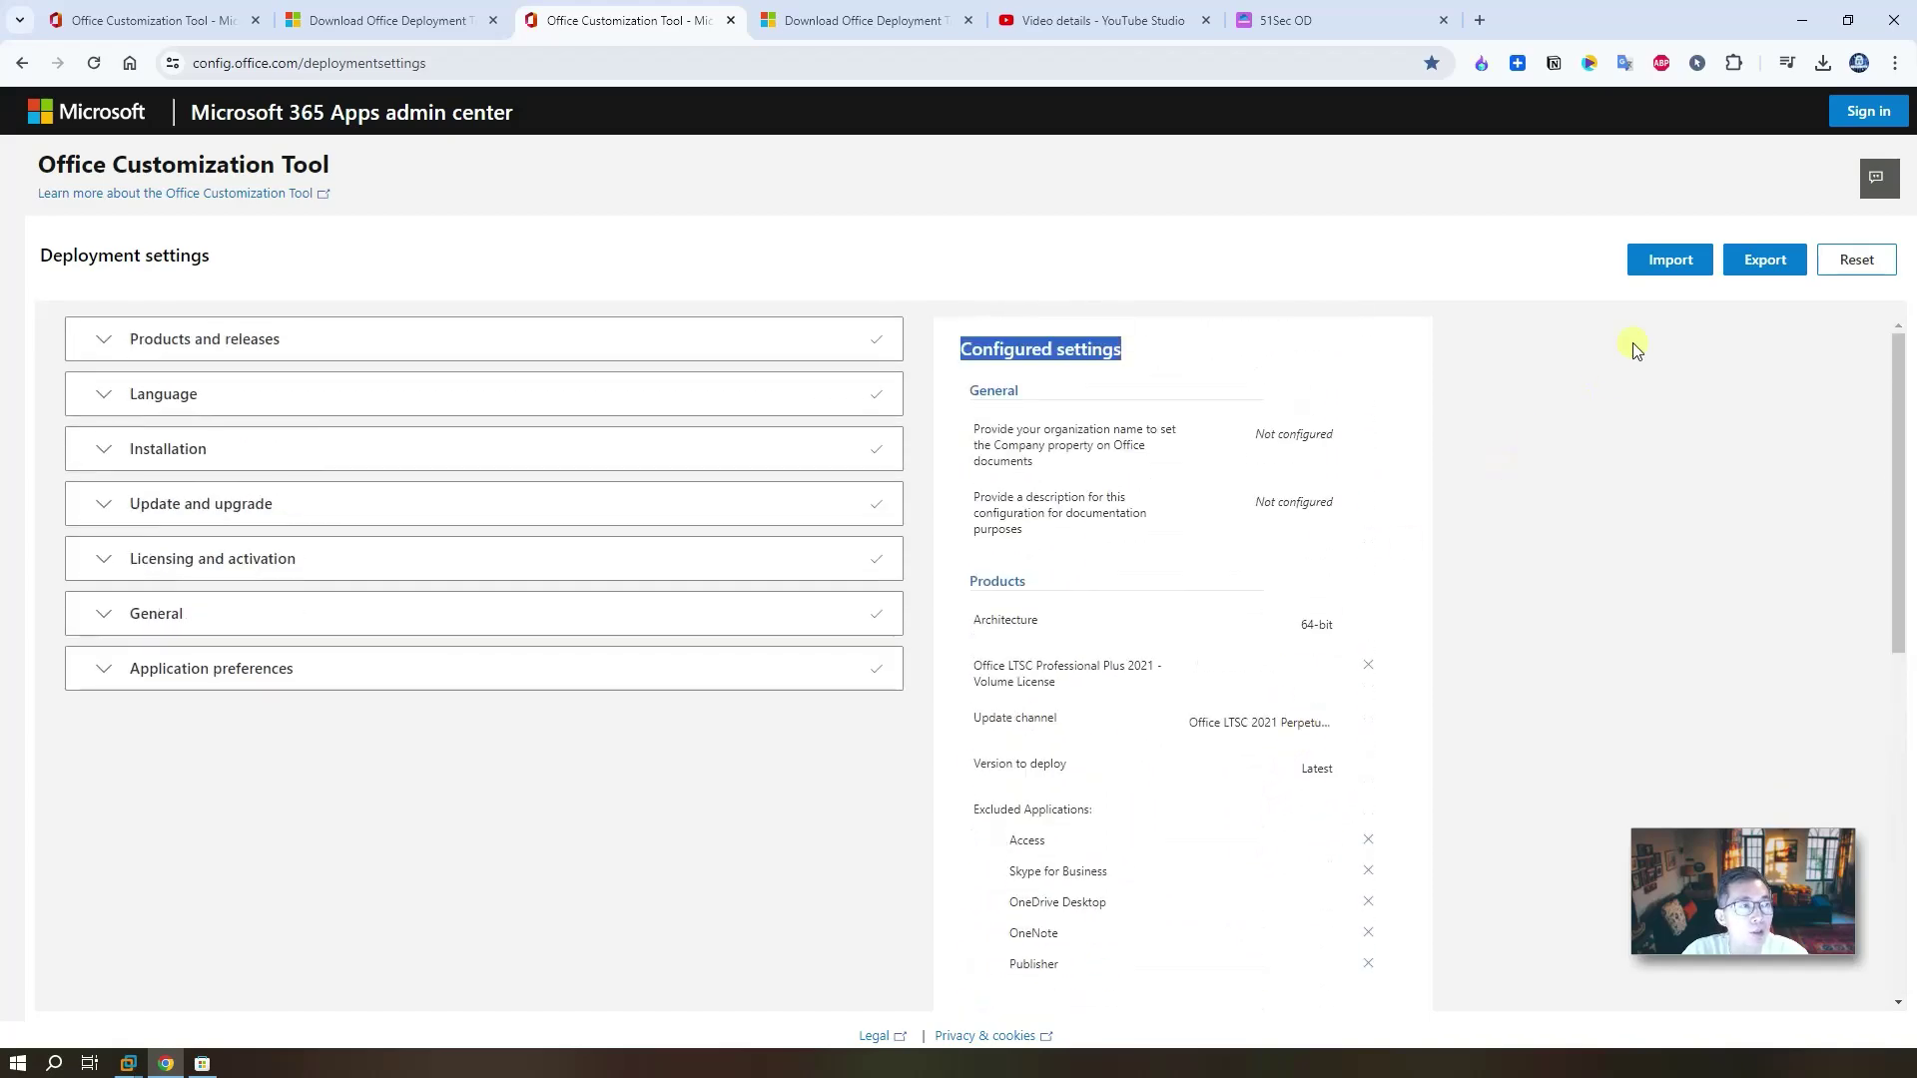
# - Export the configuration as an XML file named Configuration, keeping the current default file format settings and accepting the license agreement
pyautogui.click(1763, 258)
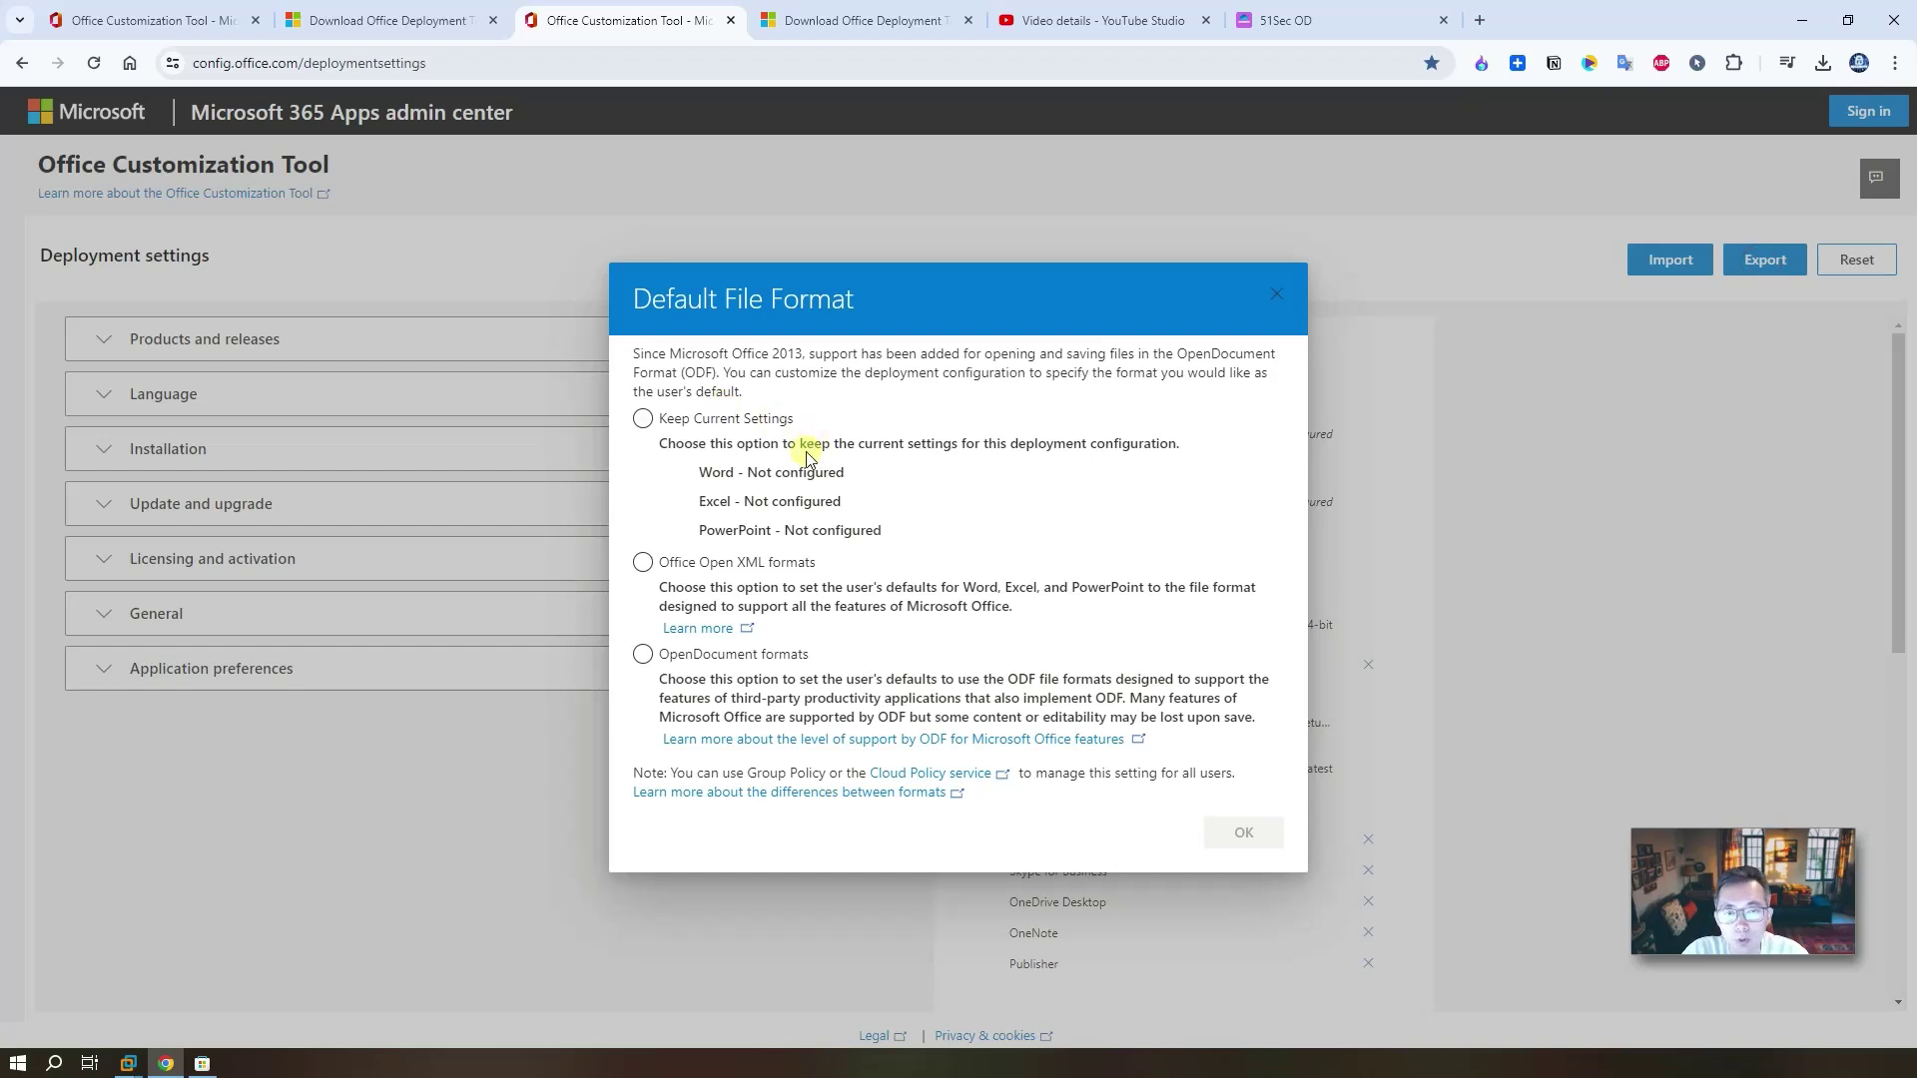
pyautogui.click(727, 419)
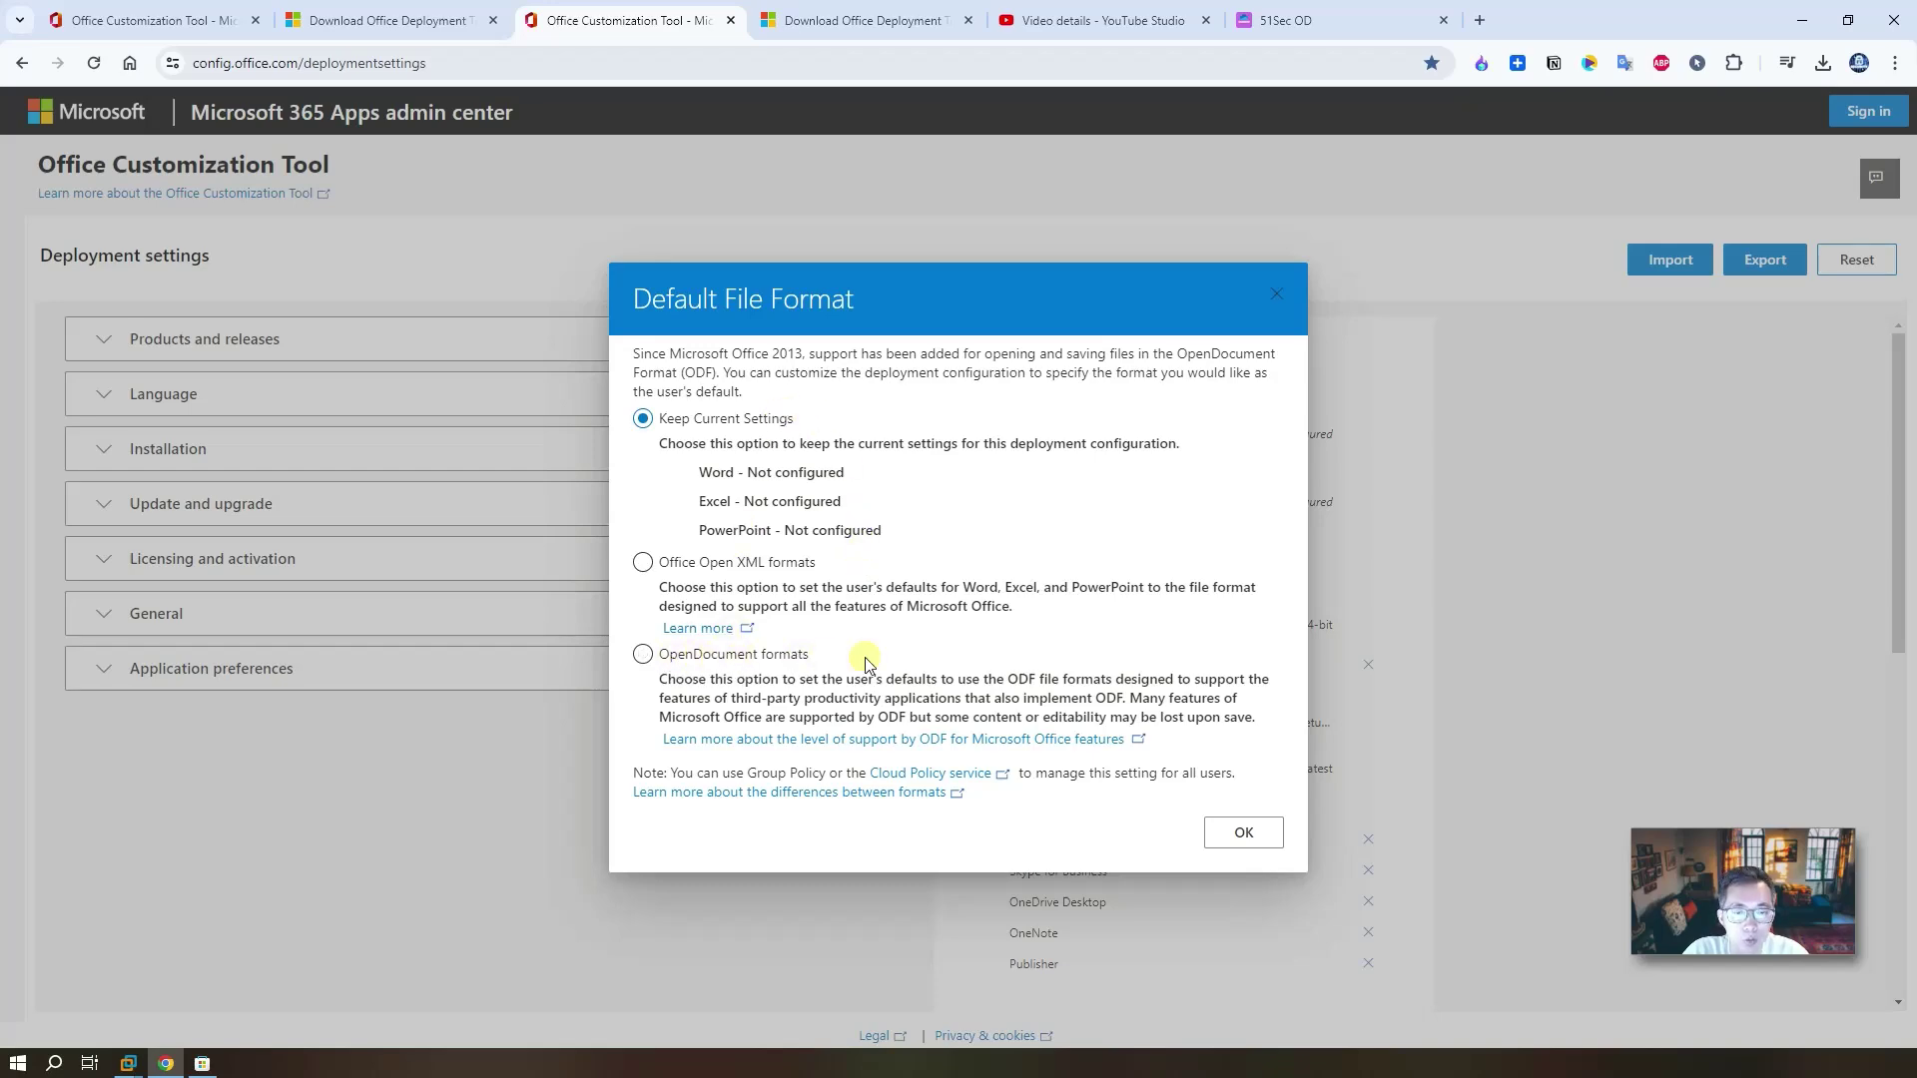
pyautogui.click(1238, 829)
pyautogui.click(1001, 647)
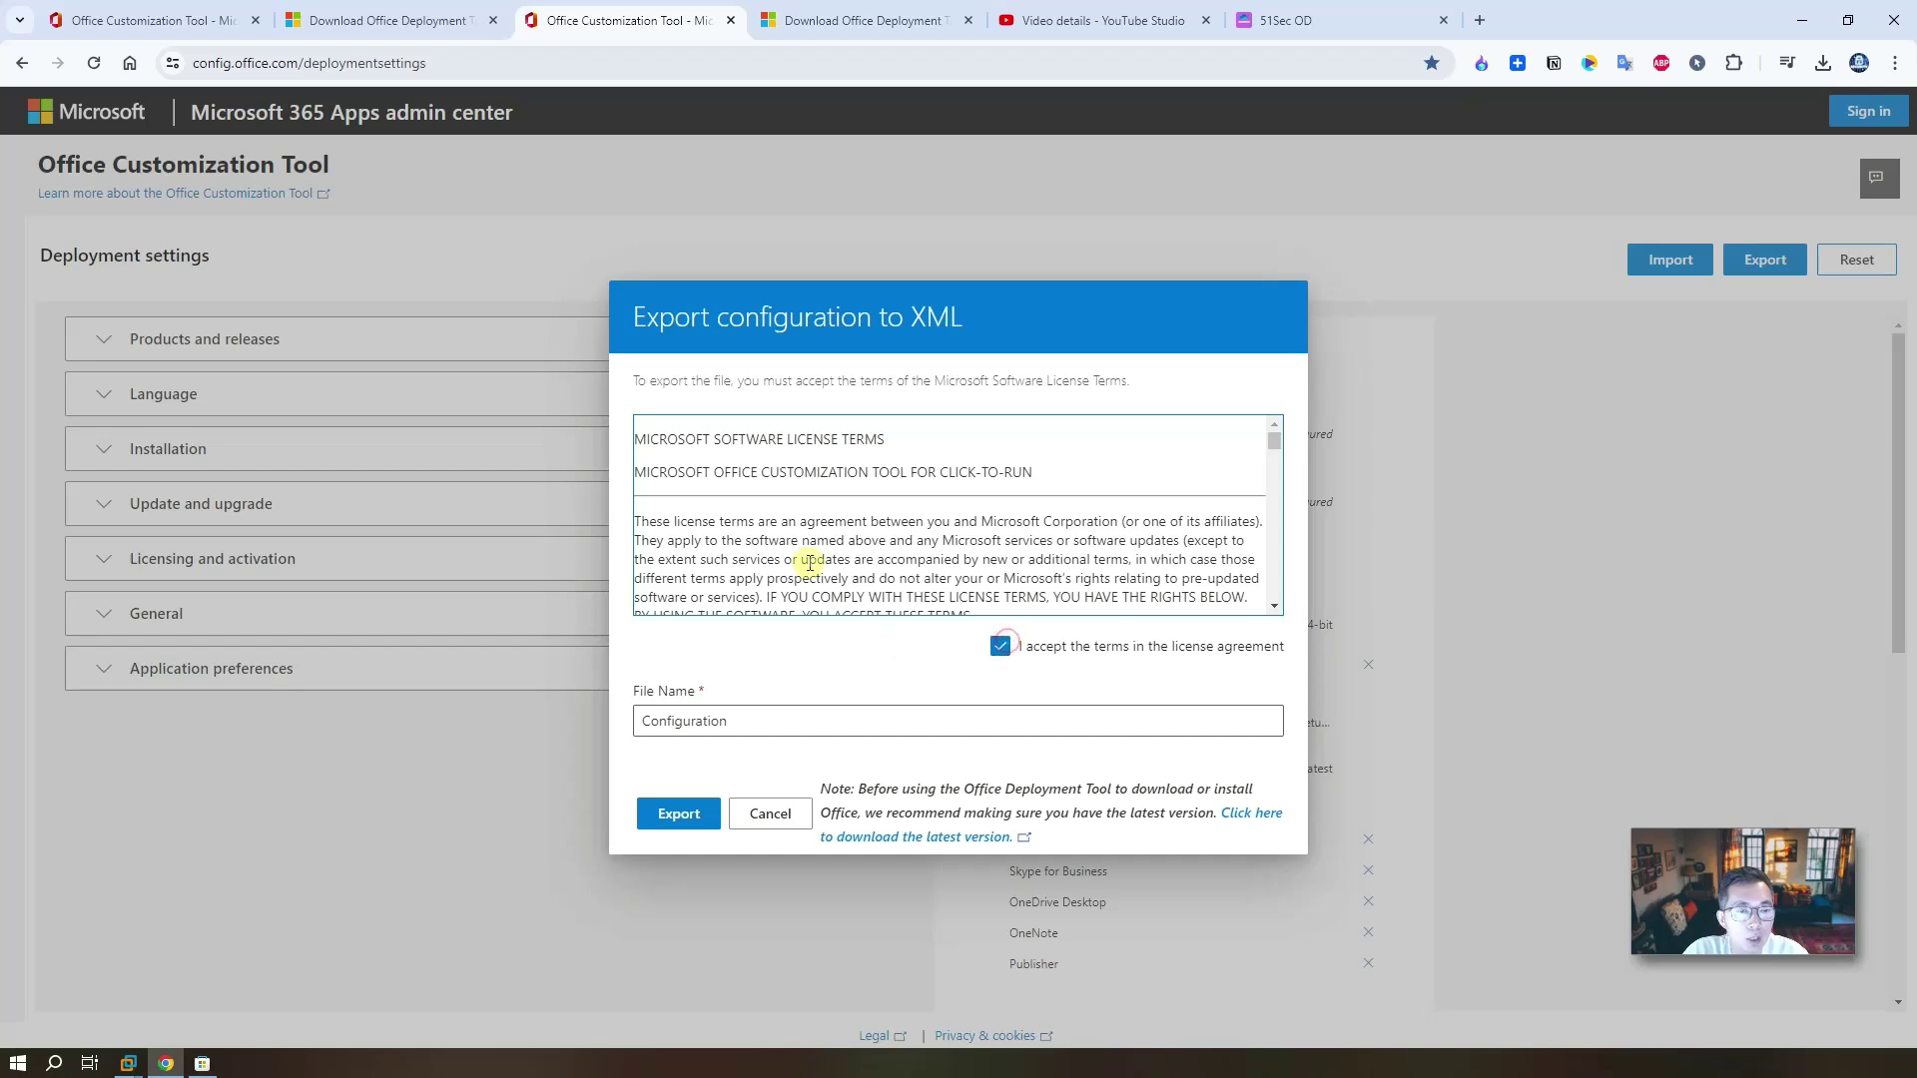
pyautogui.scroll(-2, 793, 554)
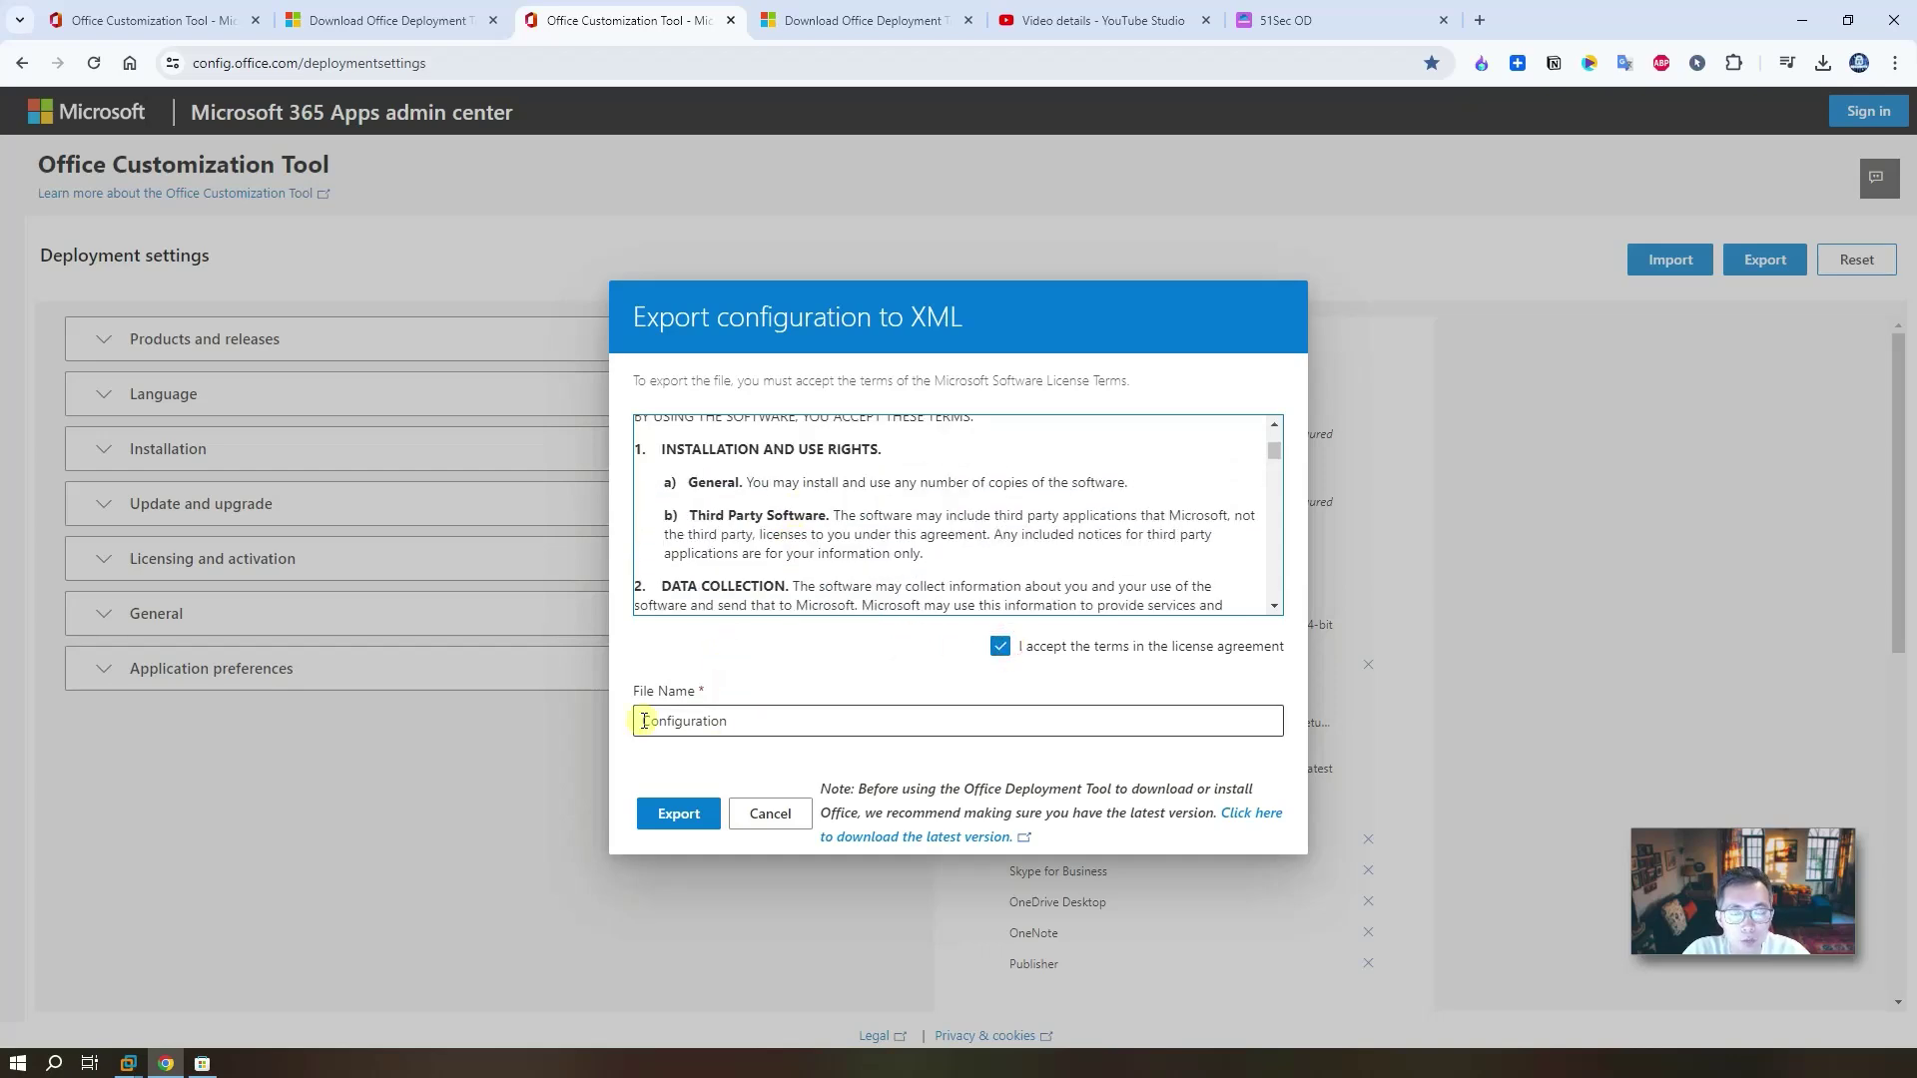
pyautogui.click(679, 824)
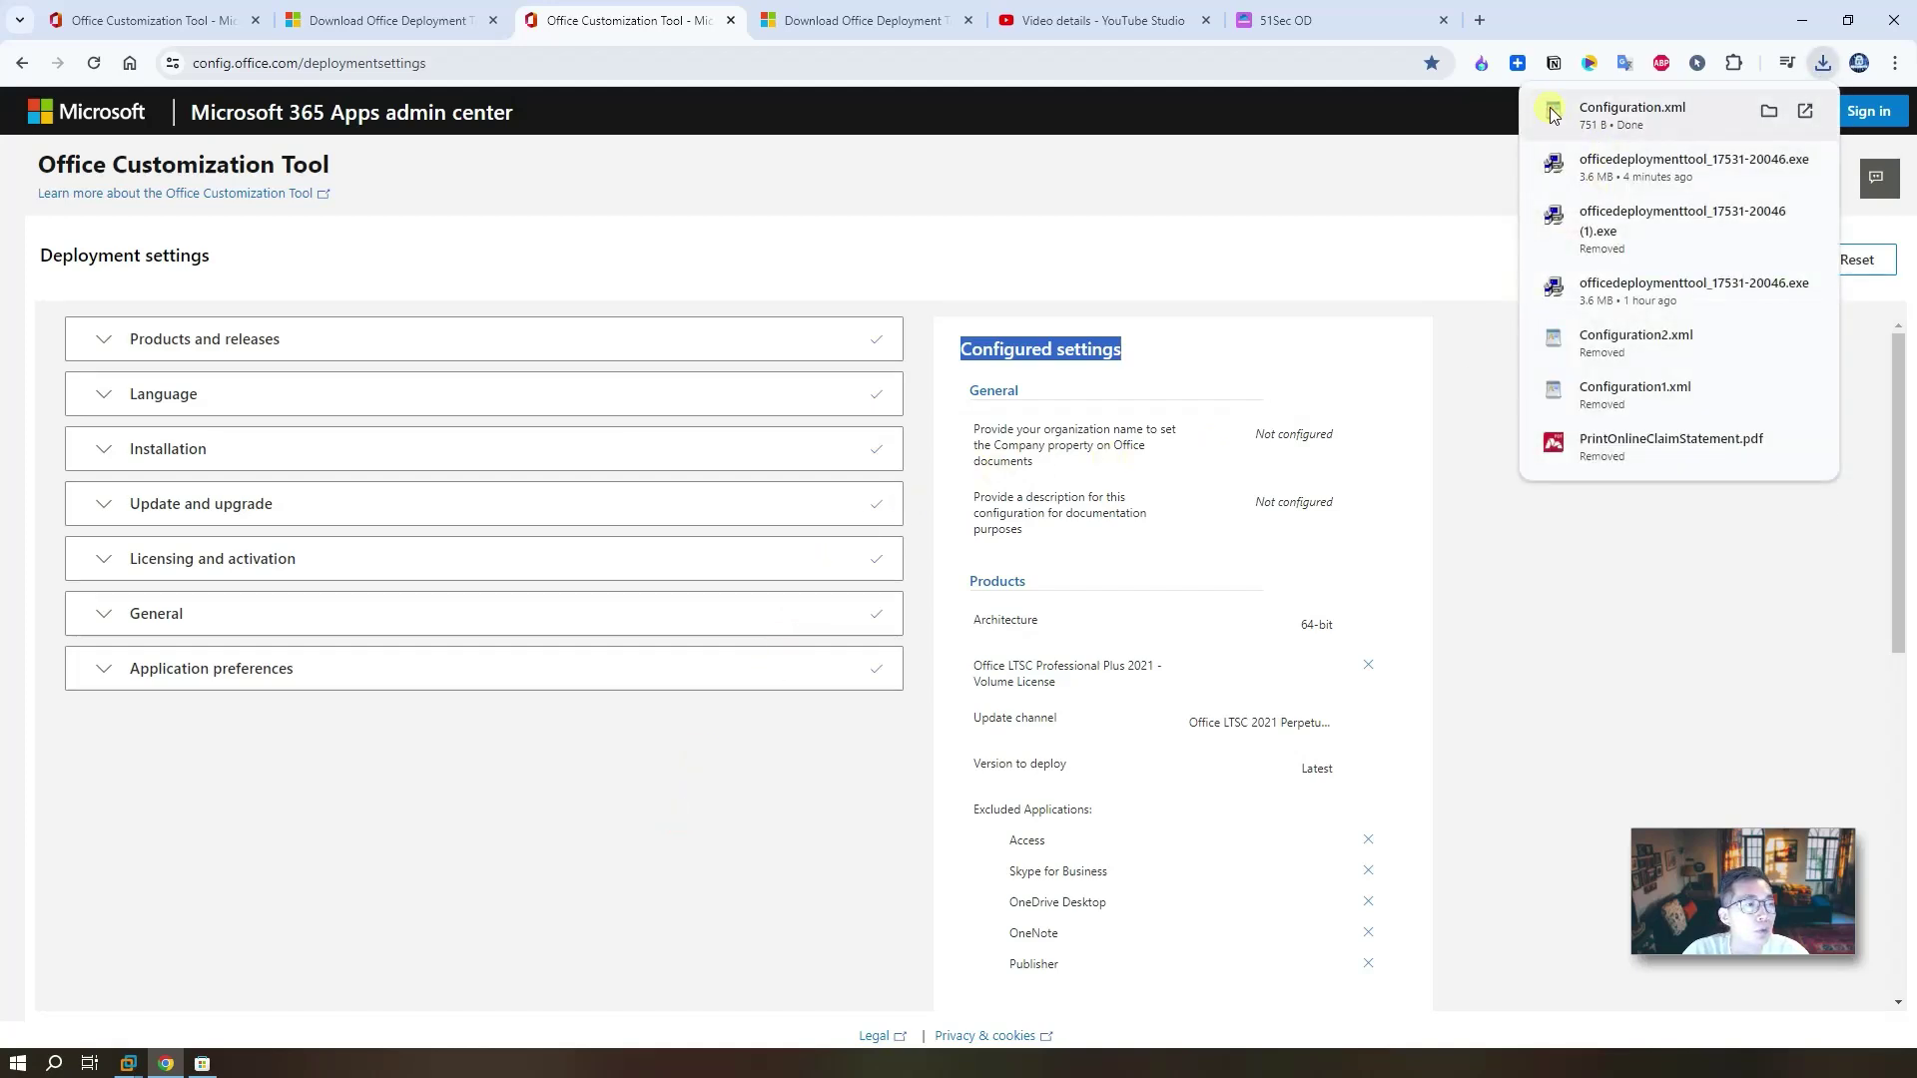
pyautogui.click(928, 280)
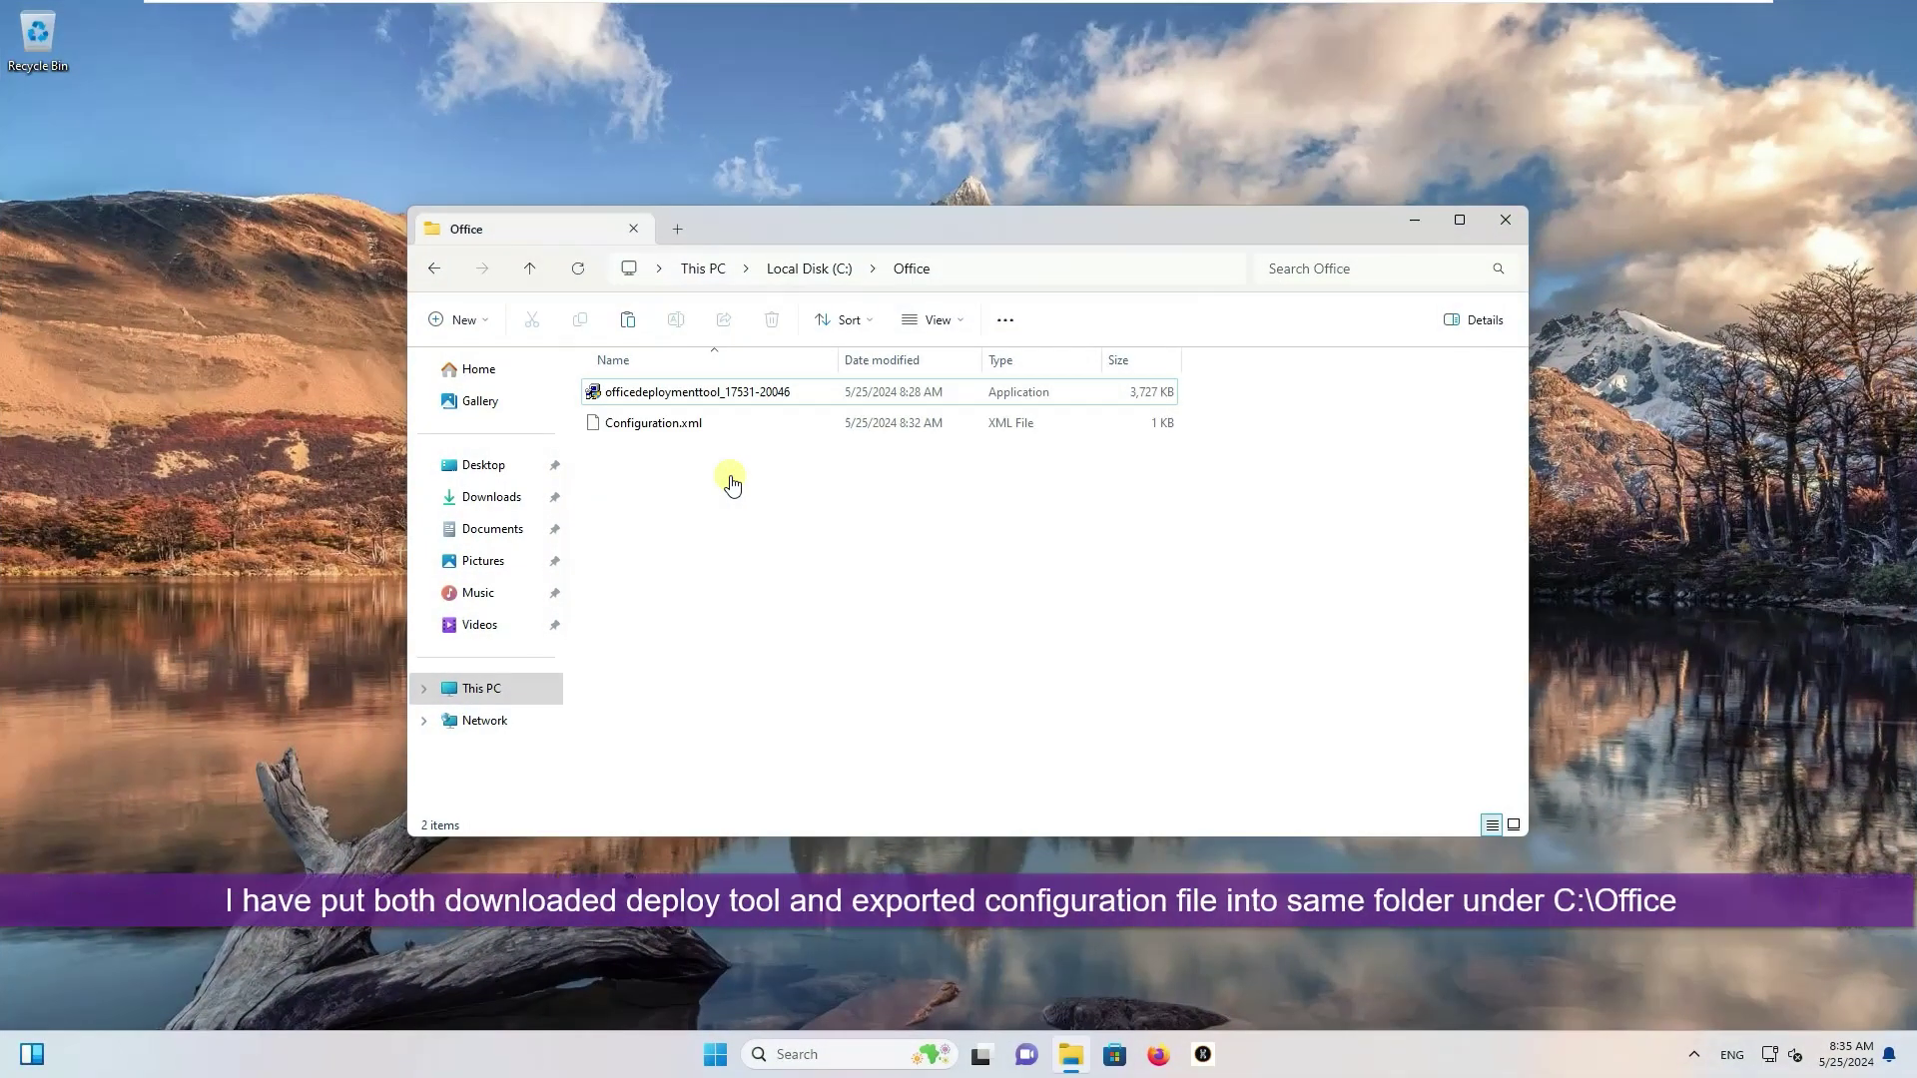
pyautogui.click(747, 405)
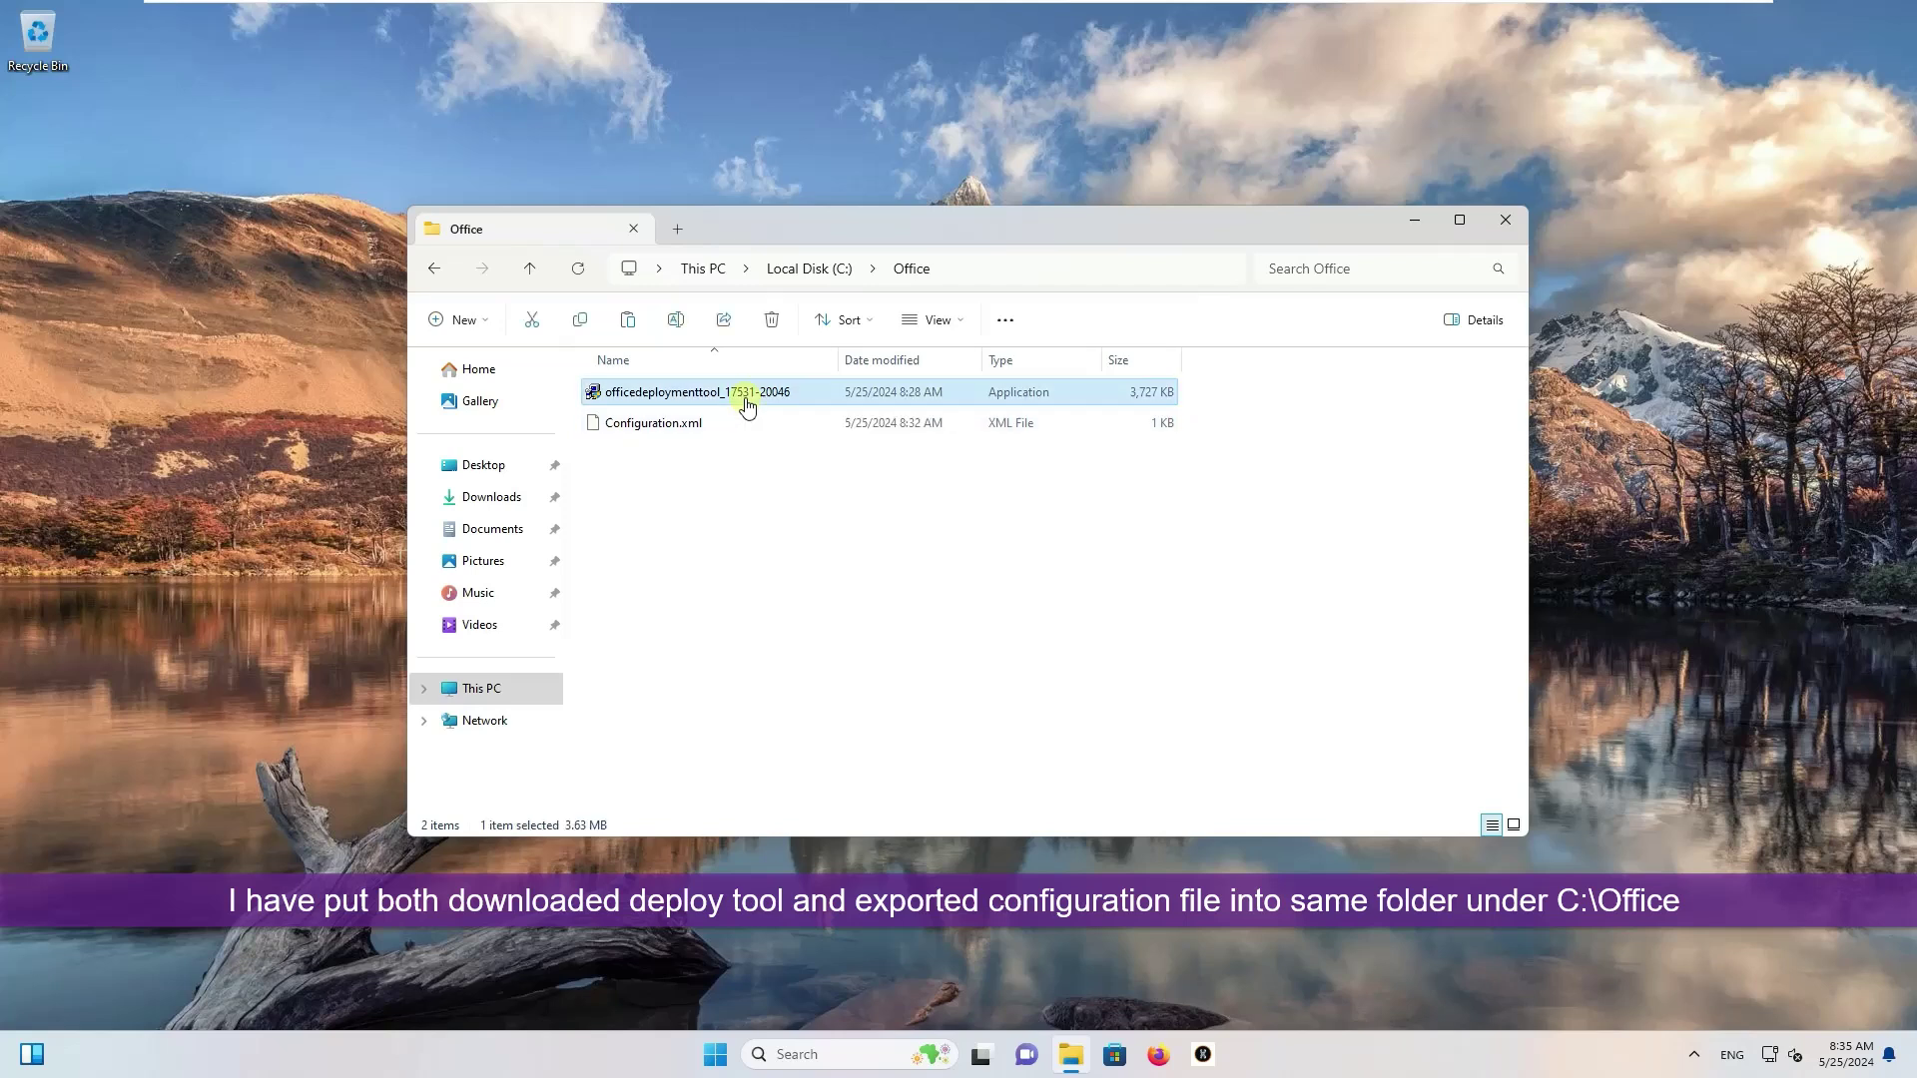
pyautogui.doubleClick(747, 405)
pyautogui.click(898, 697)
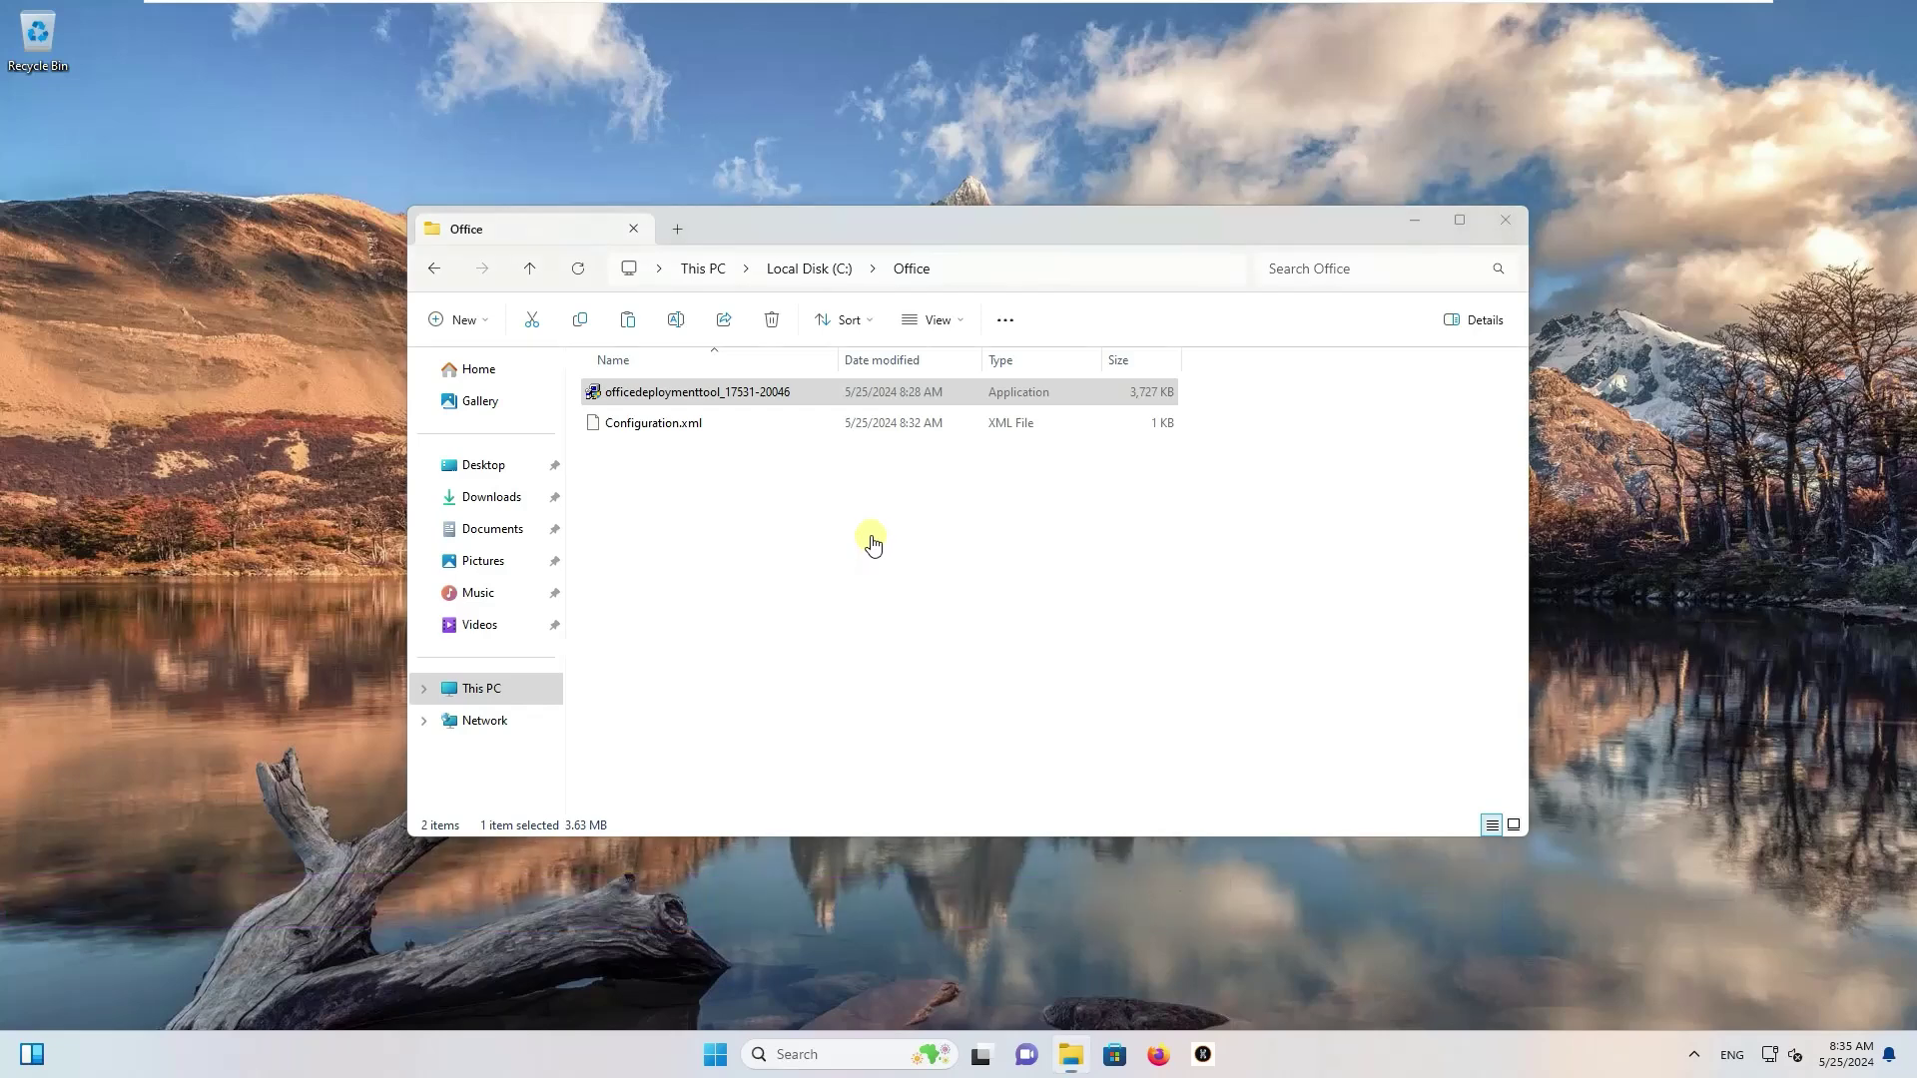
pyautogui.click(647, 722)
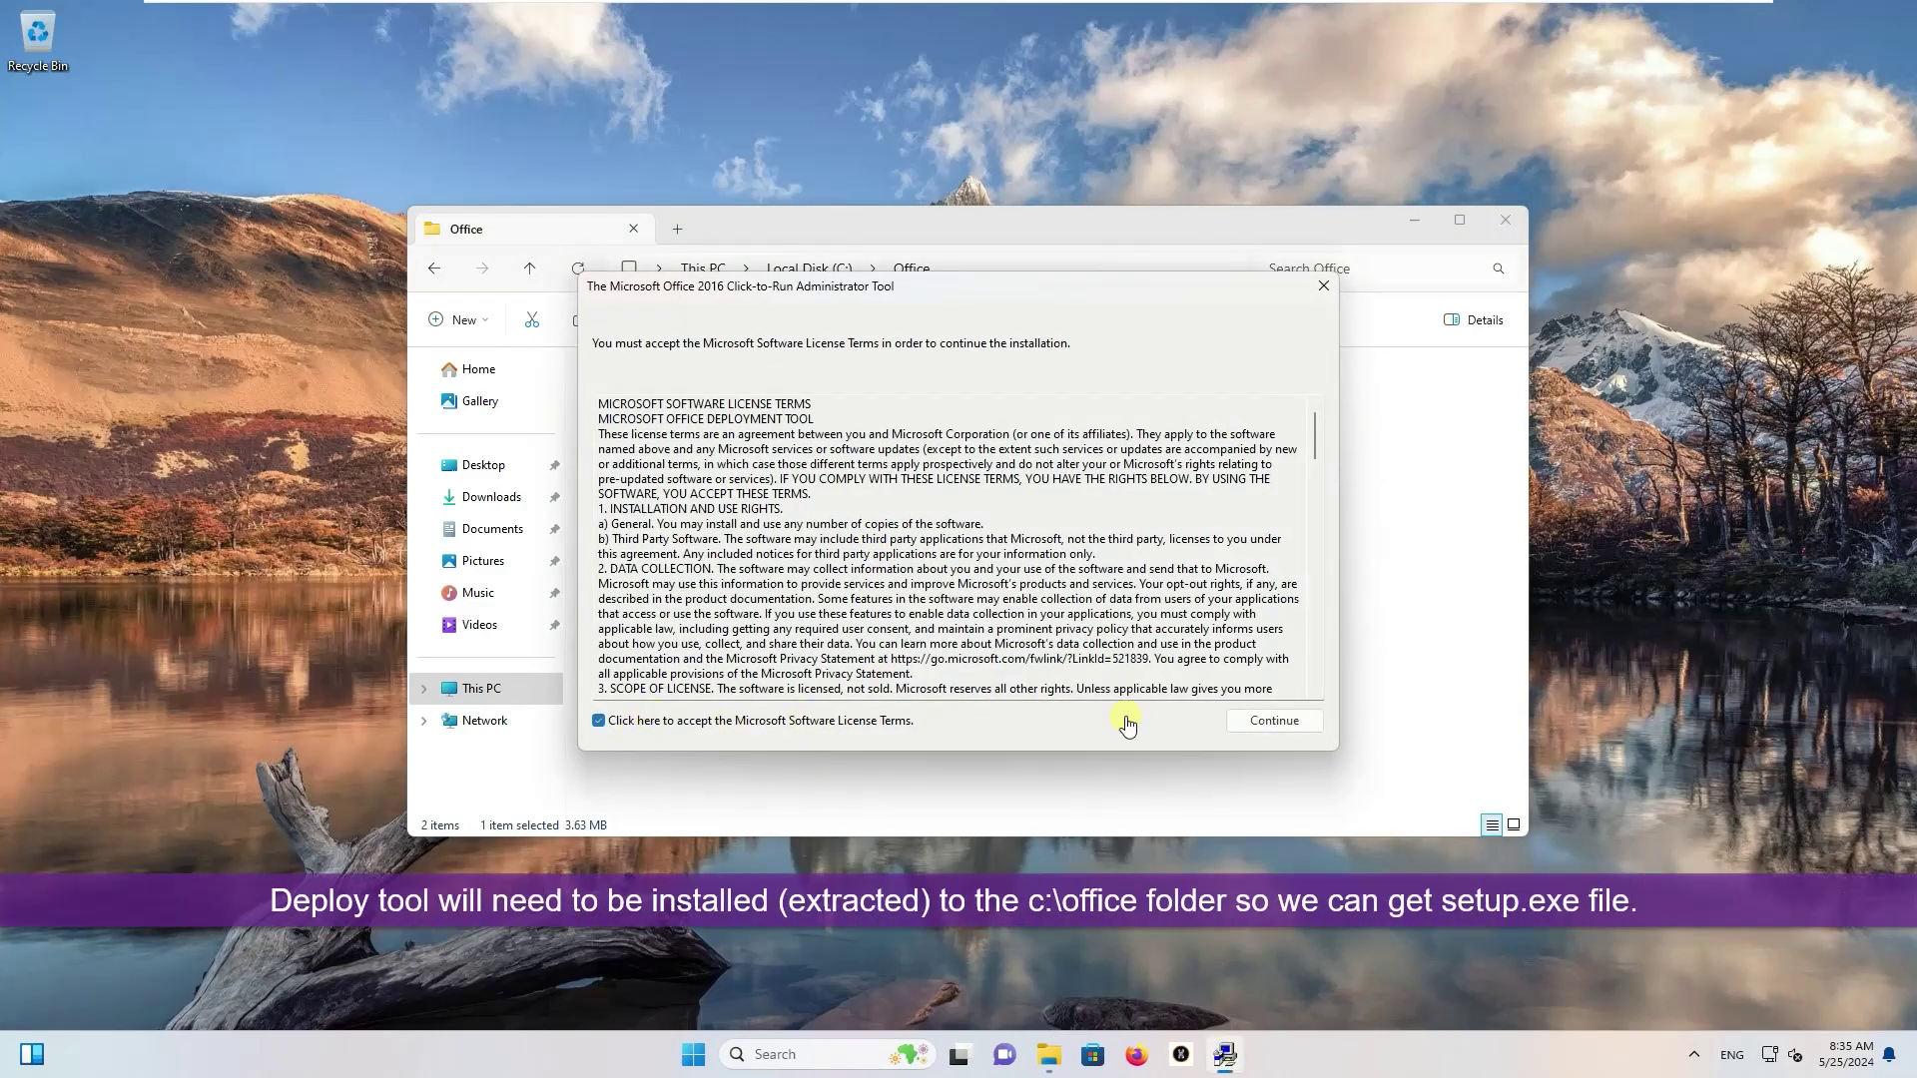
pyautogui.click(1257, 730)
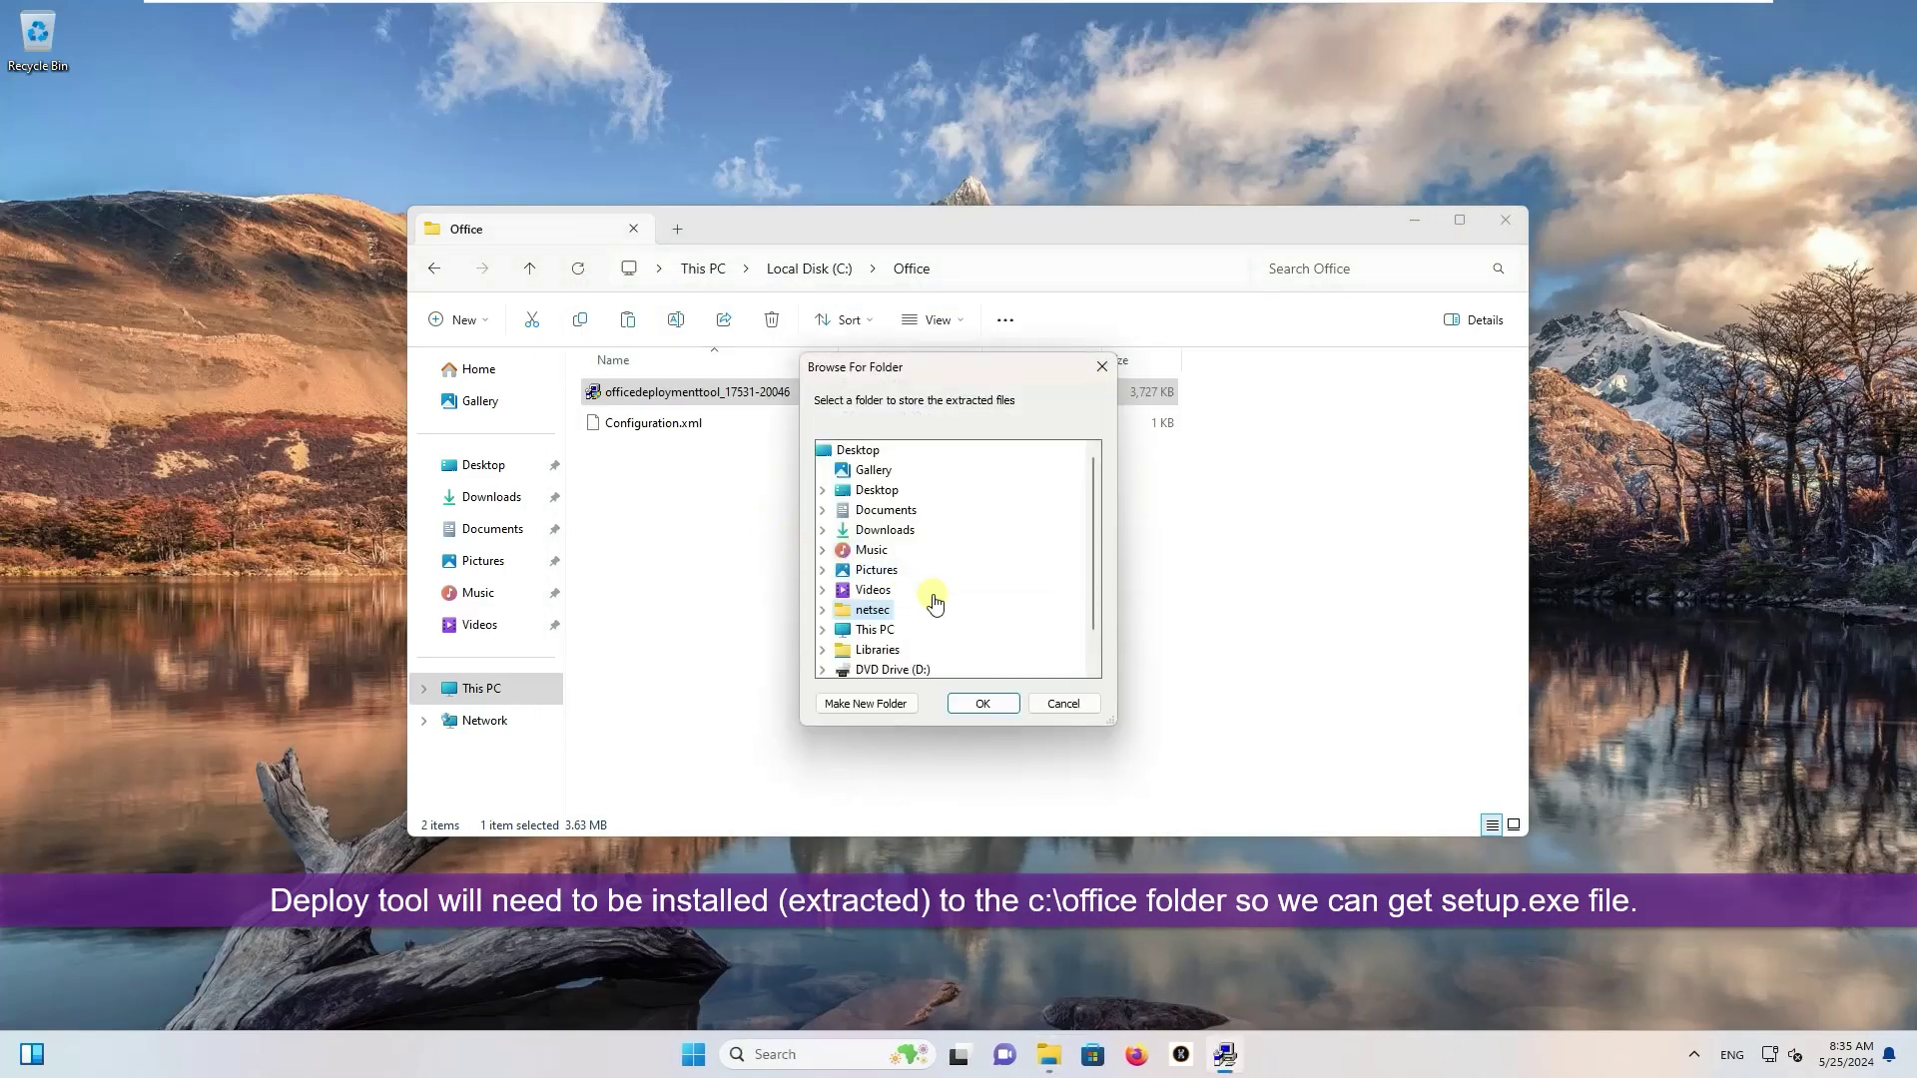
# - Extract the deployment tool files into the Office folder on Local Disk (C:)
pyautogui.scroll(-1, 921, 631)
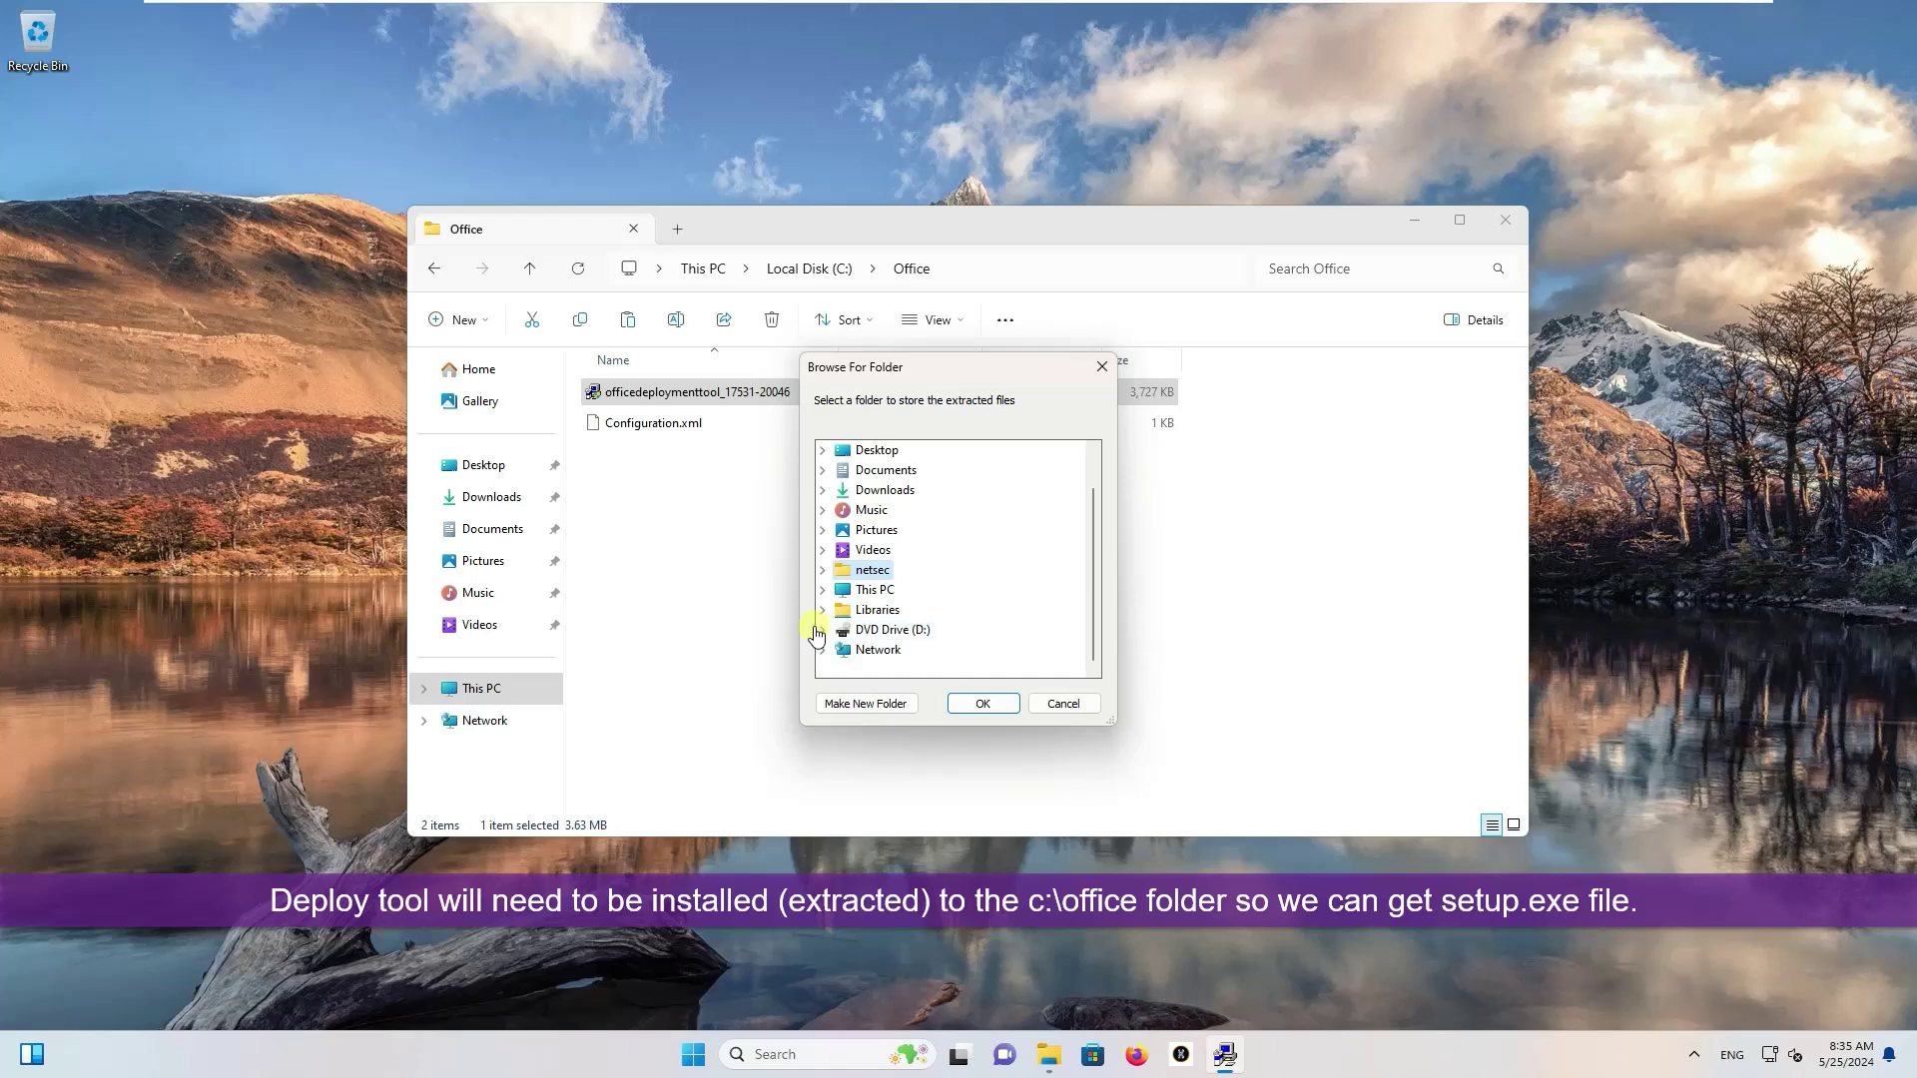
pyautogui.click(822, 590)
pyautogui.click(842, 610)
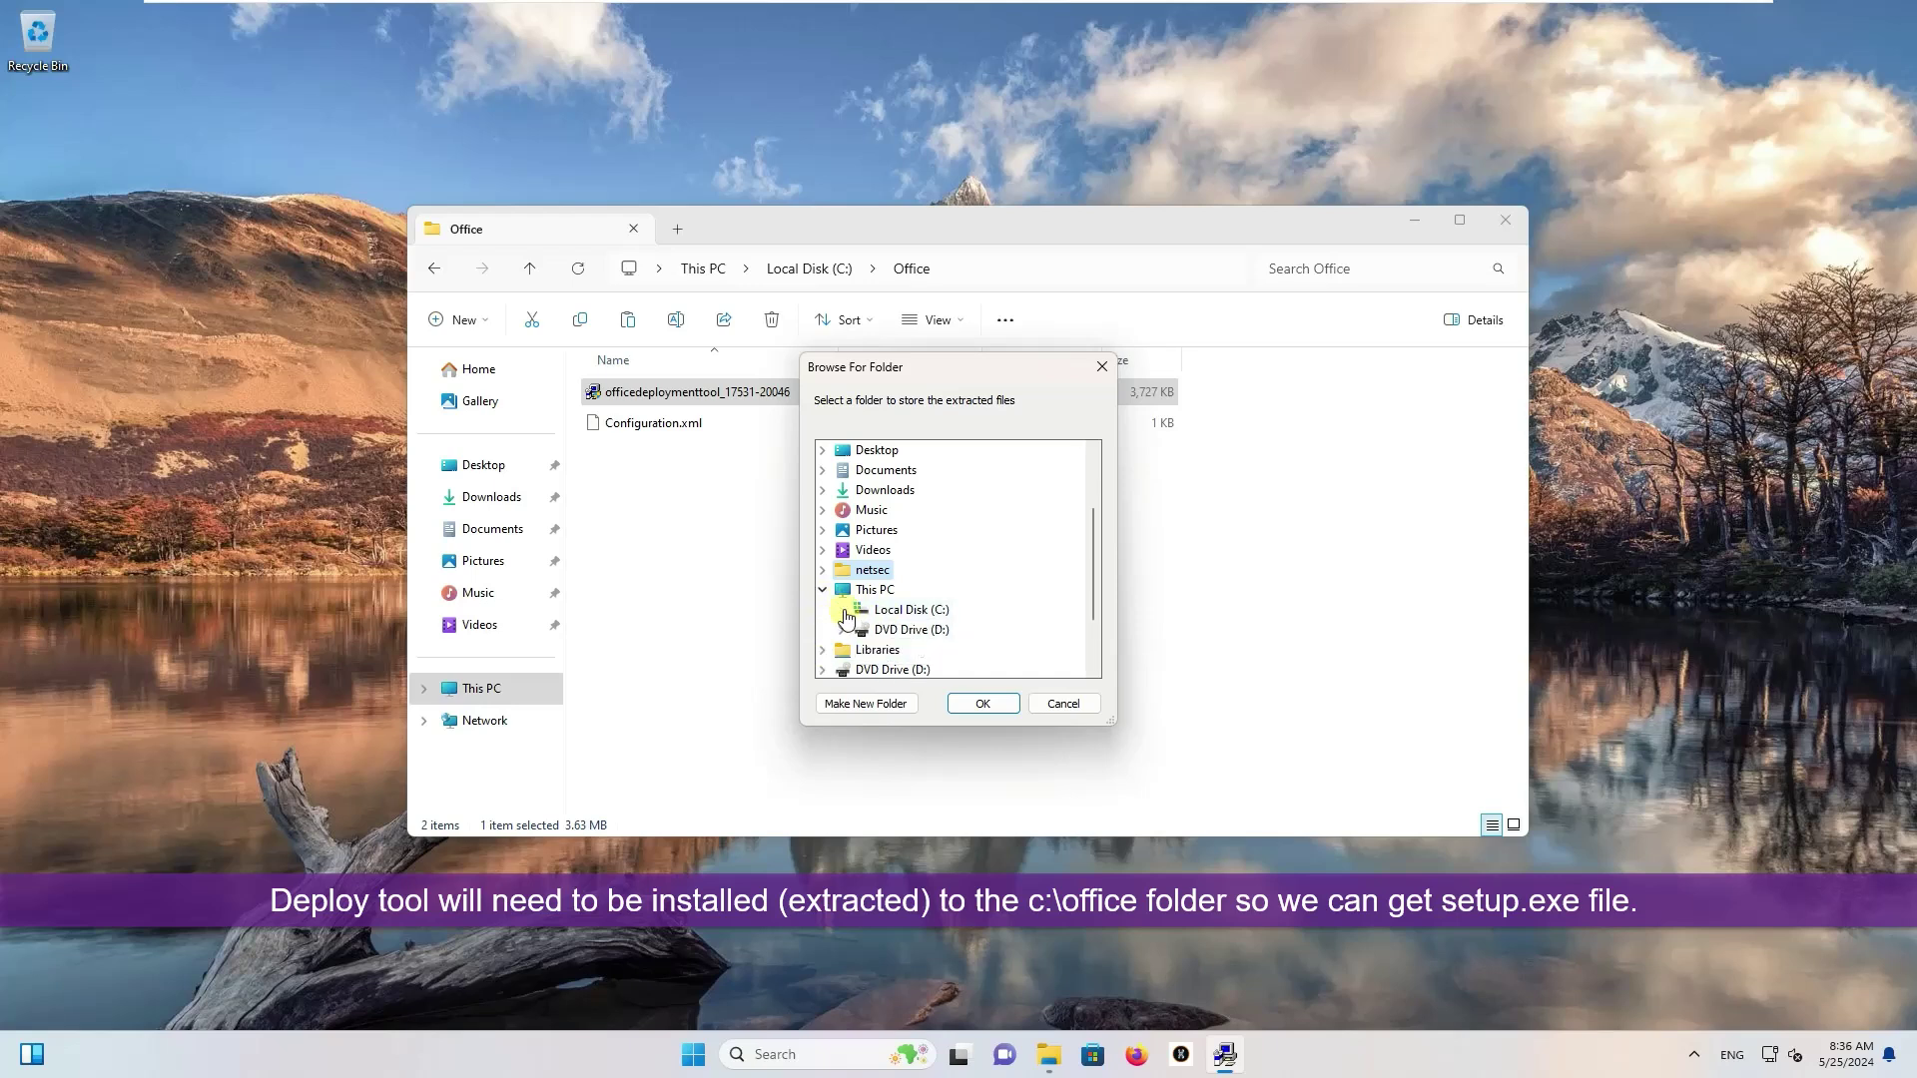
pyautogui.click(904, 570)
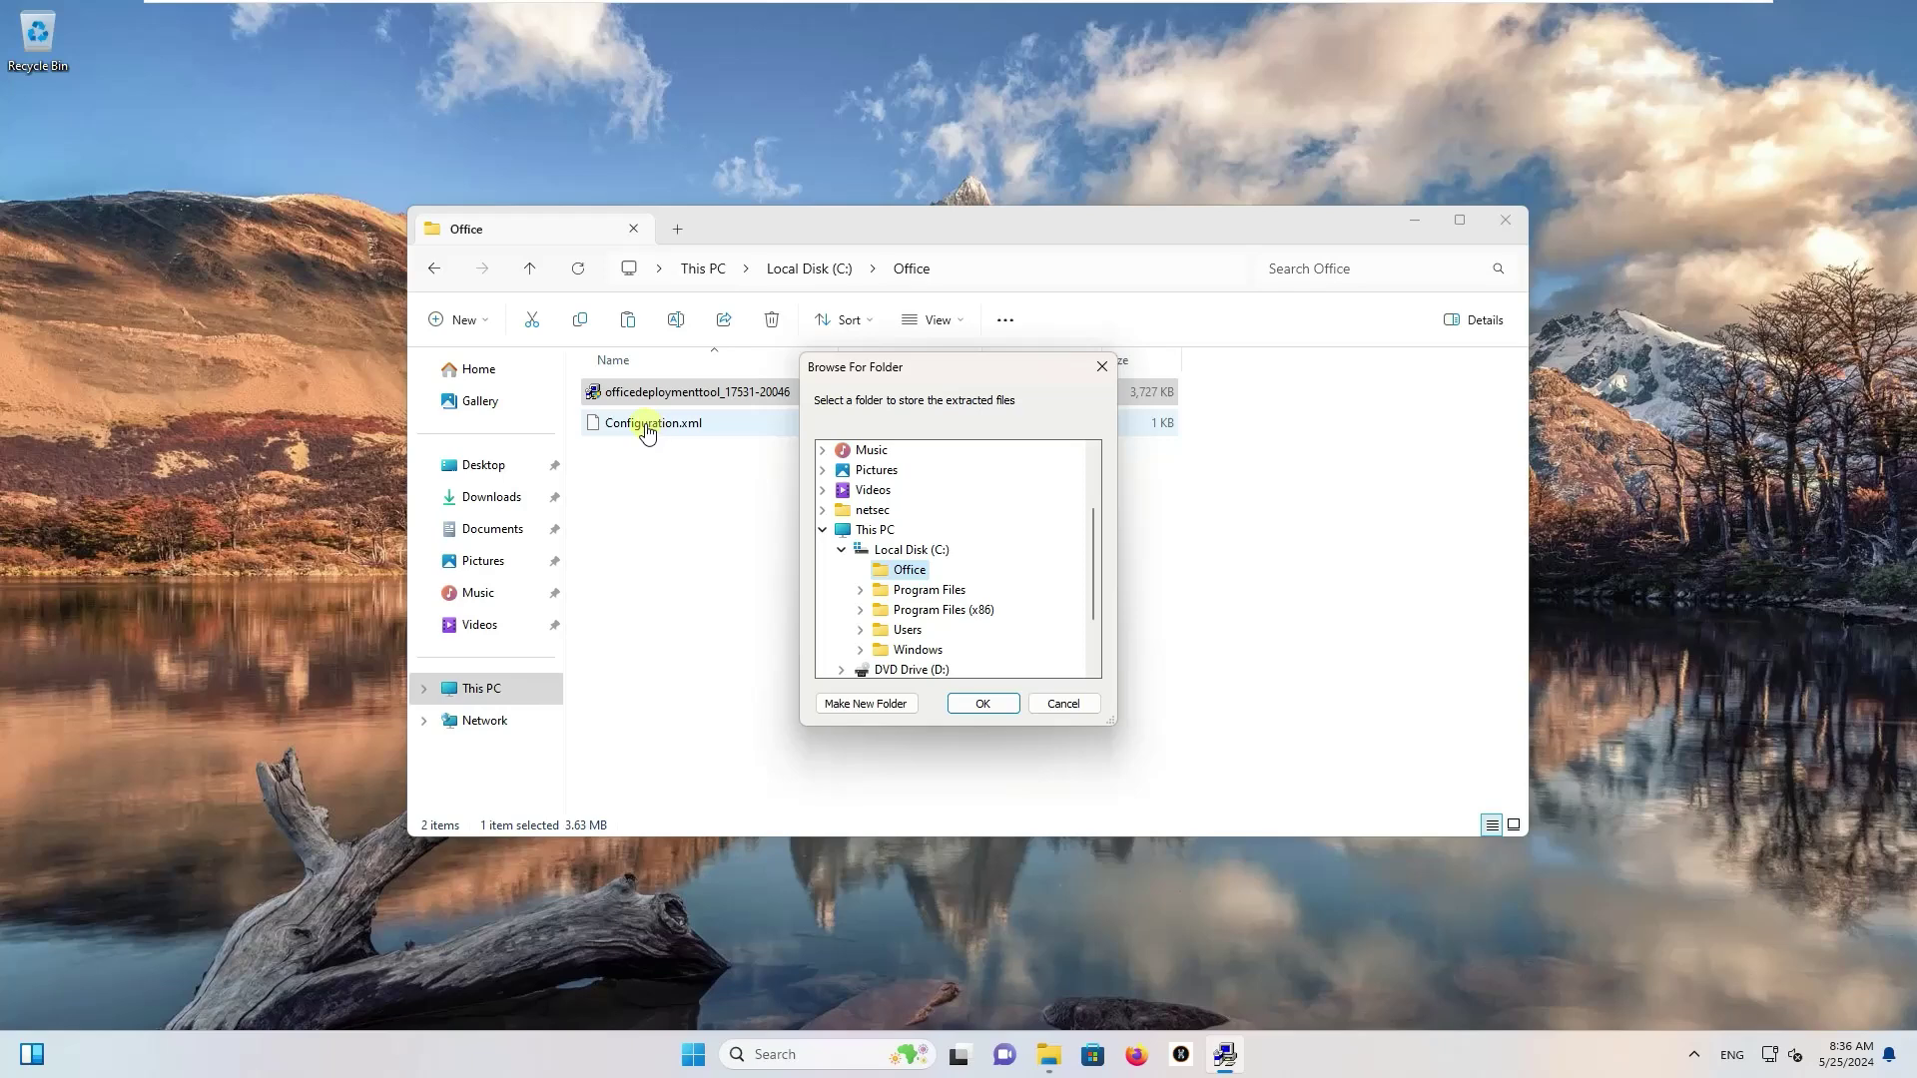
pyautogui.click(982, 704)
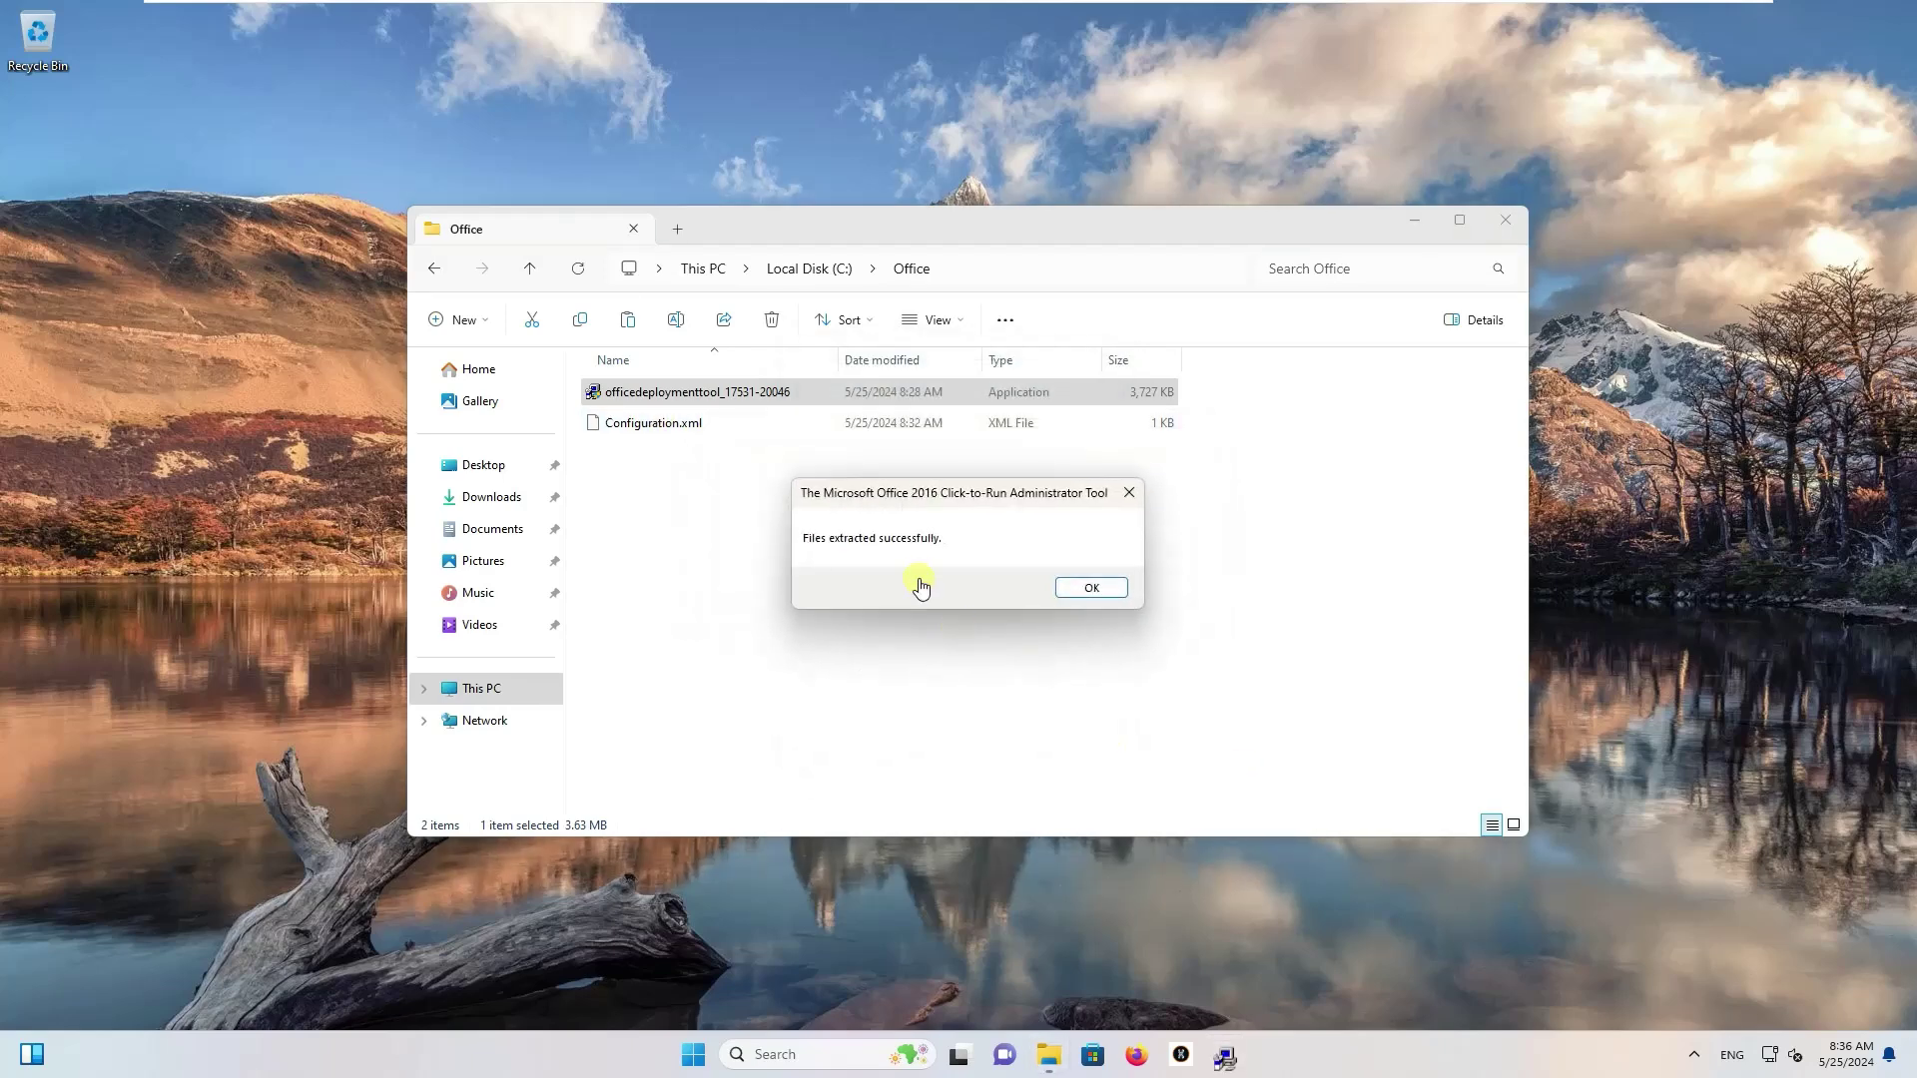
pyautogui.click(1114, 589)
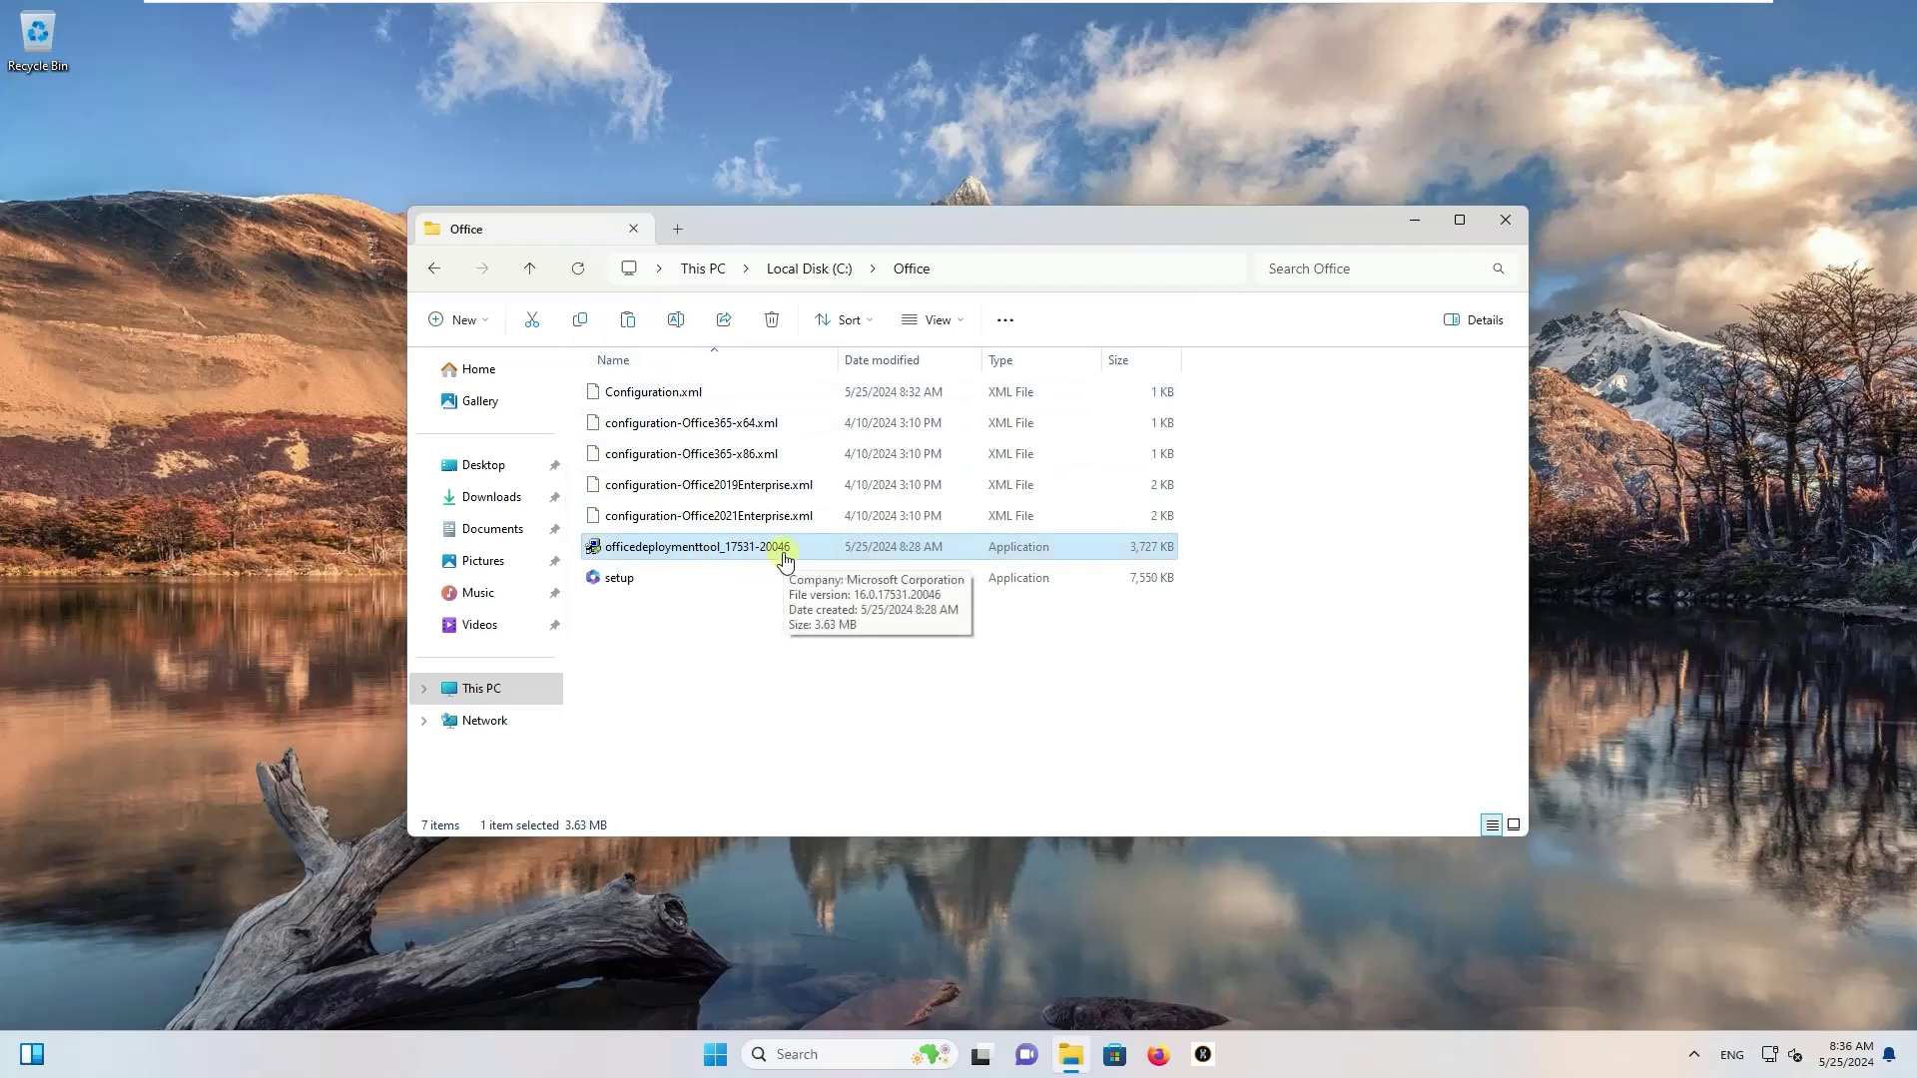
pyautogui.click(631, 581)
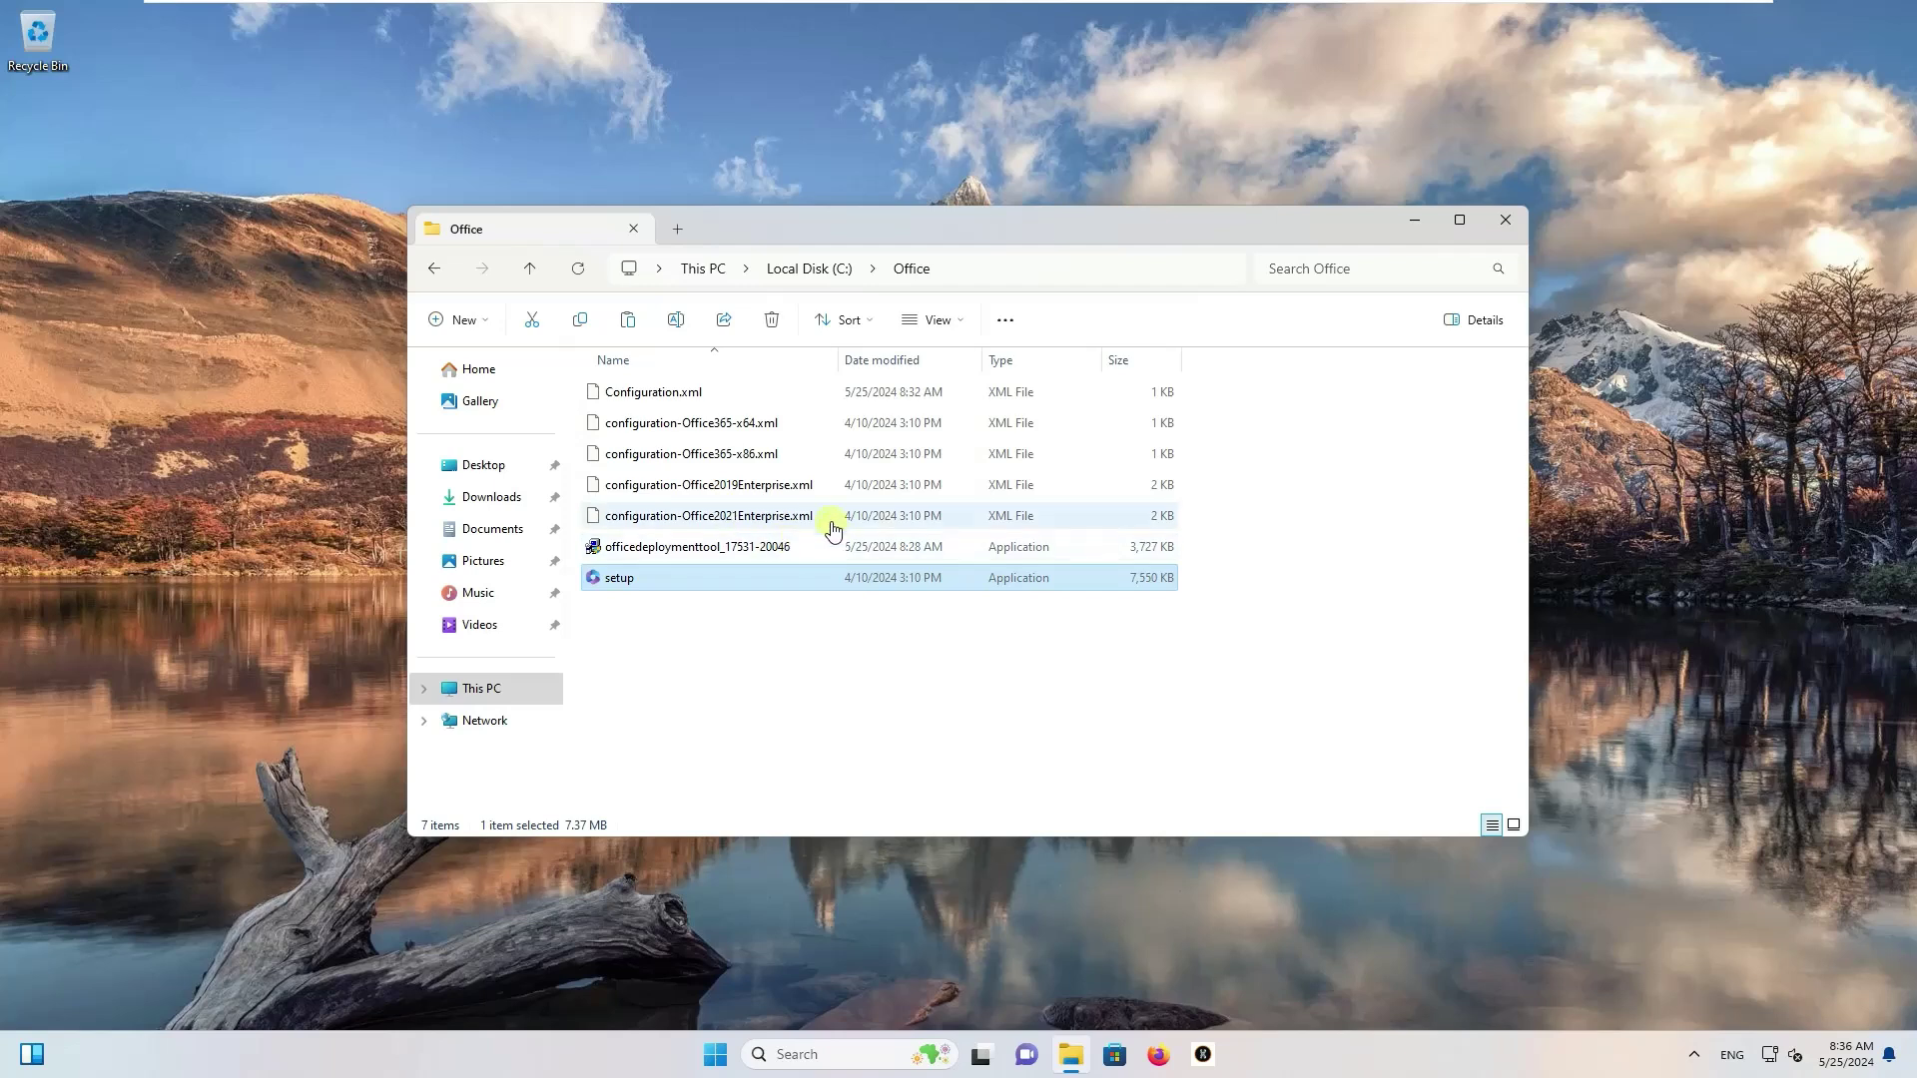
pyautogui.click(659, 547)
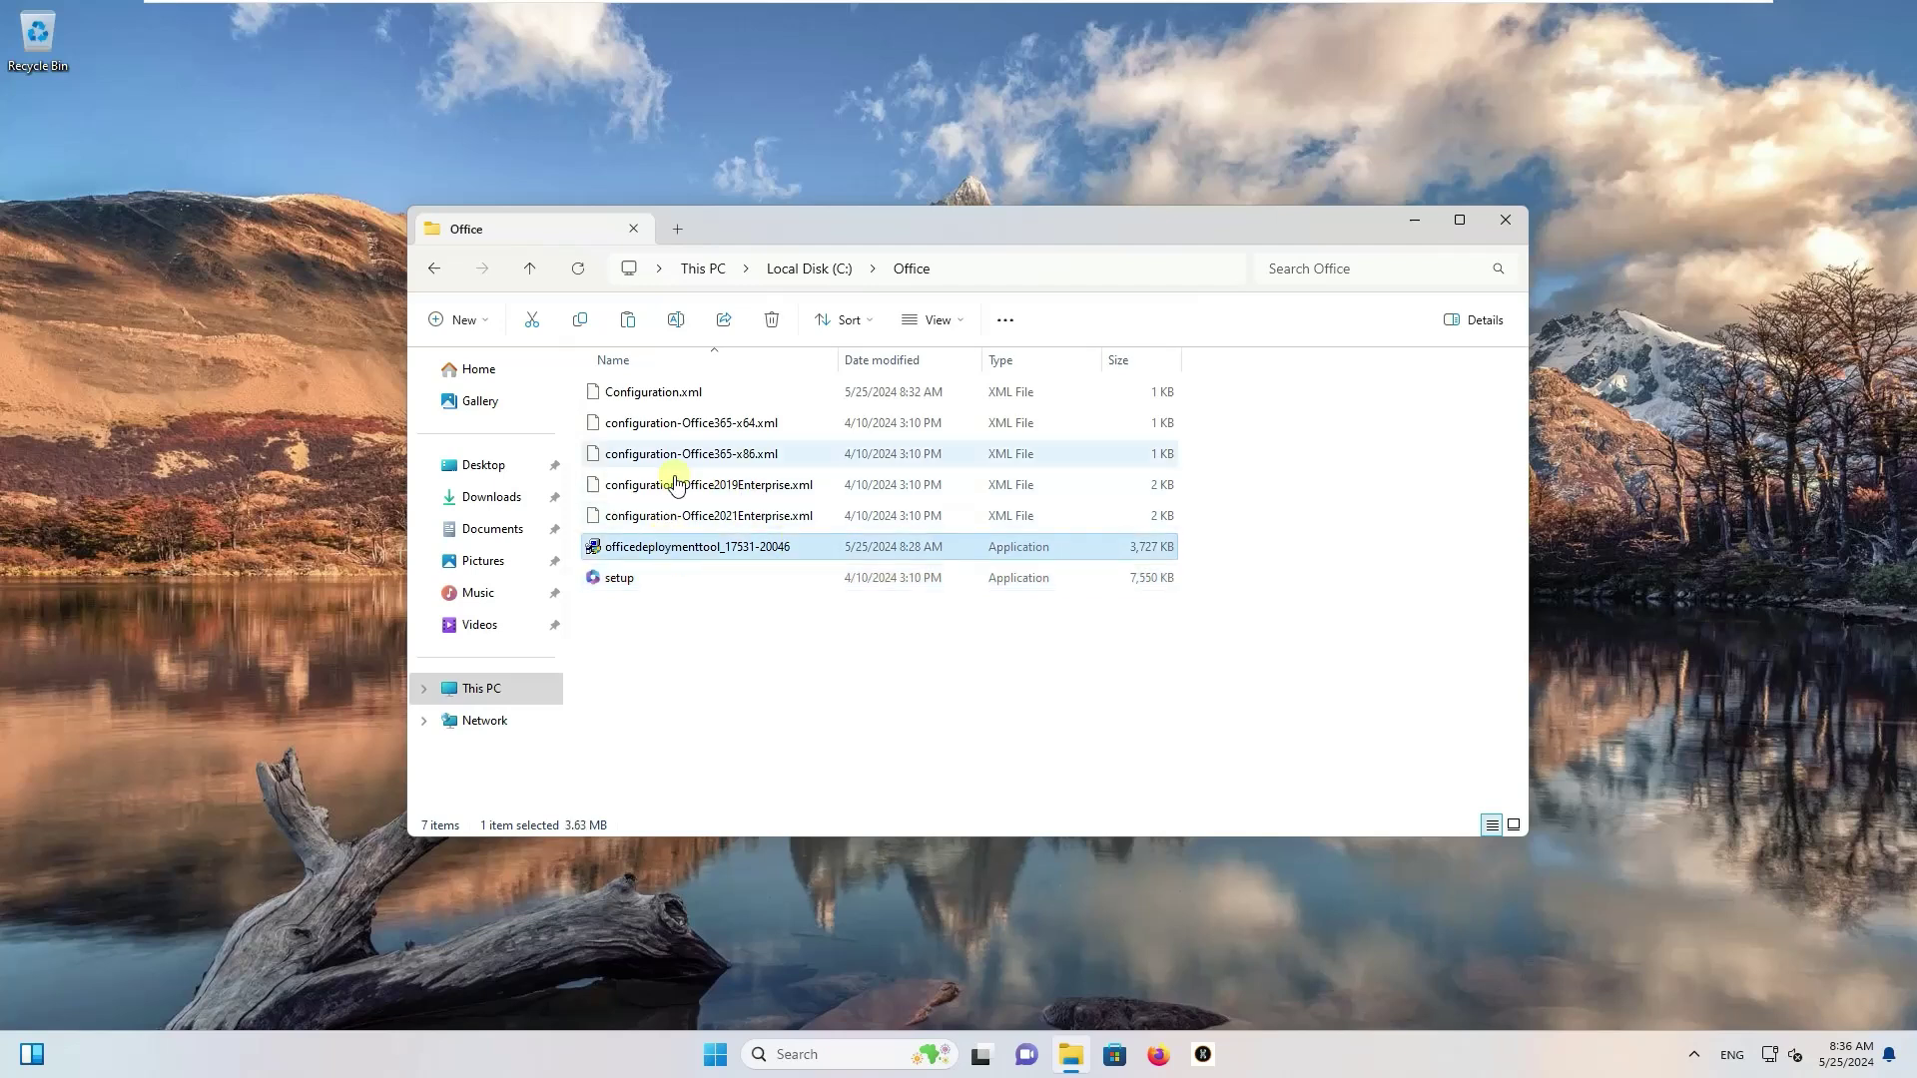
pyautogui.keyDown('shift'); pyautogui.click(686, 424); pyautogui.keyUp('shift')
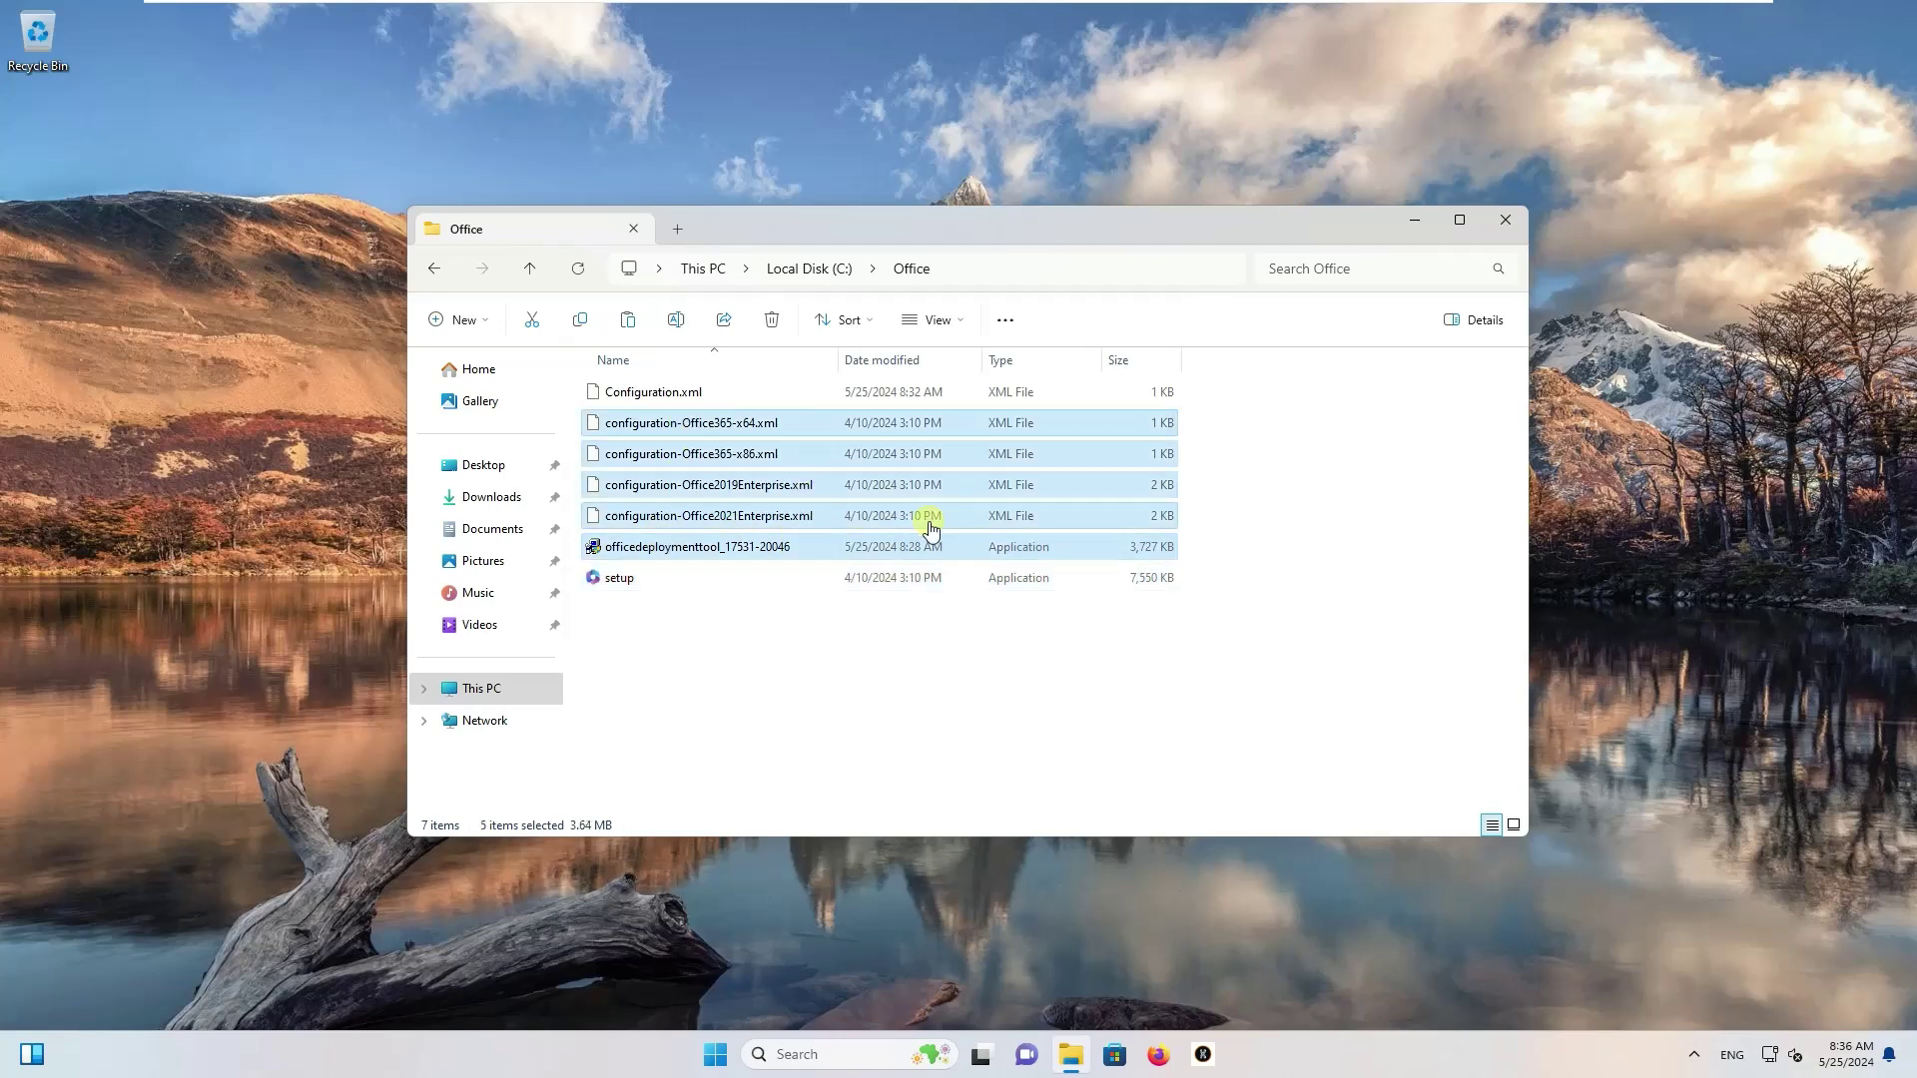
pyautogui.hotkey('shift', 'Delete')
pyautogui.press('Return')
pyautogui.click(691, 433)
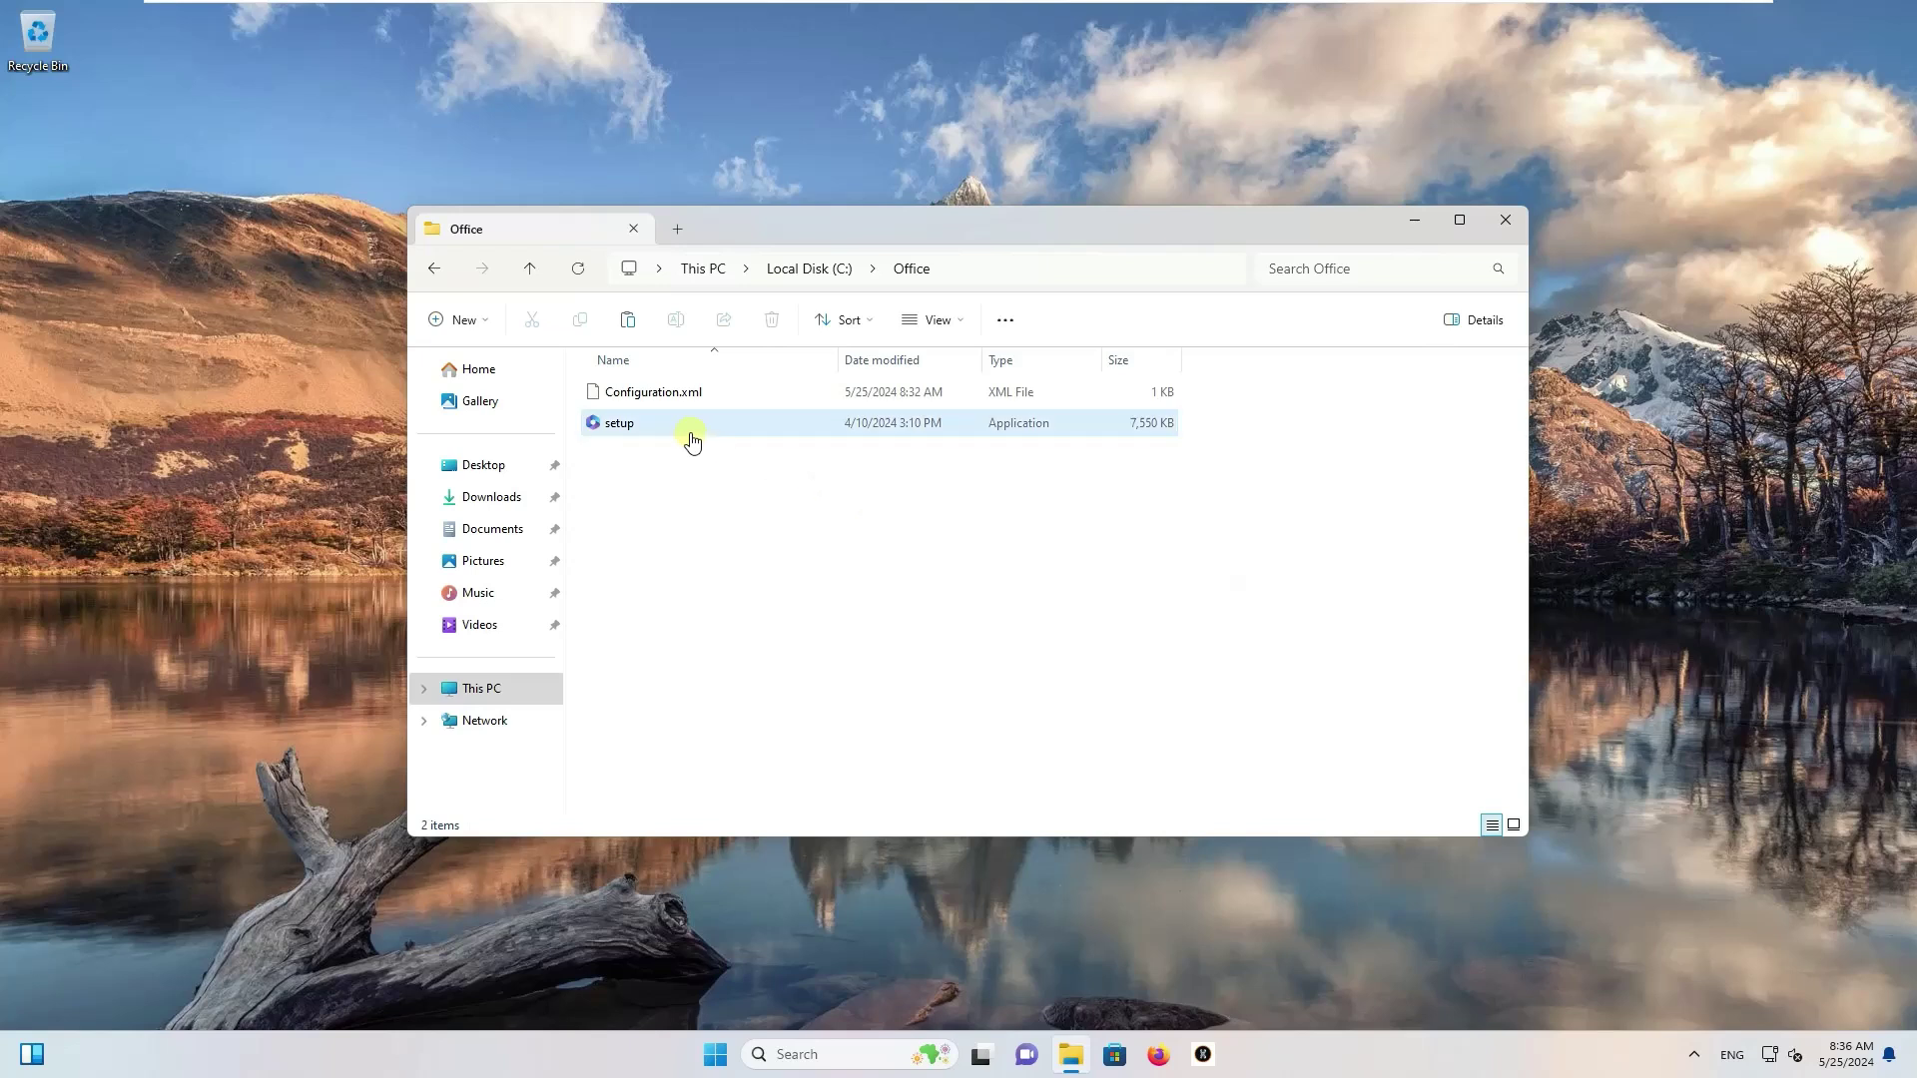
pyautogui.click(659, 399)
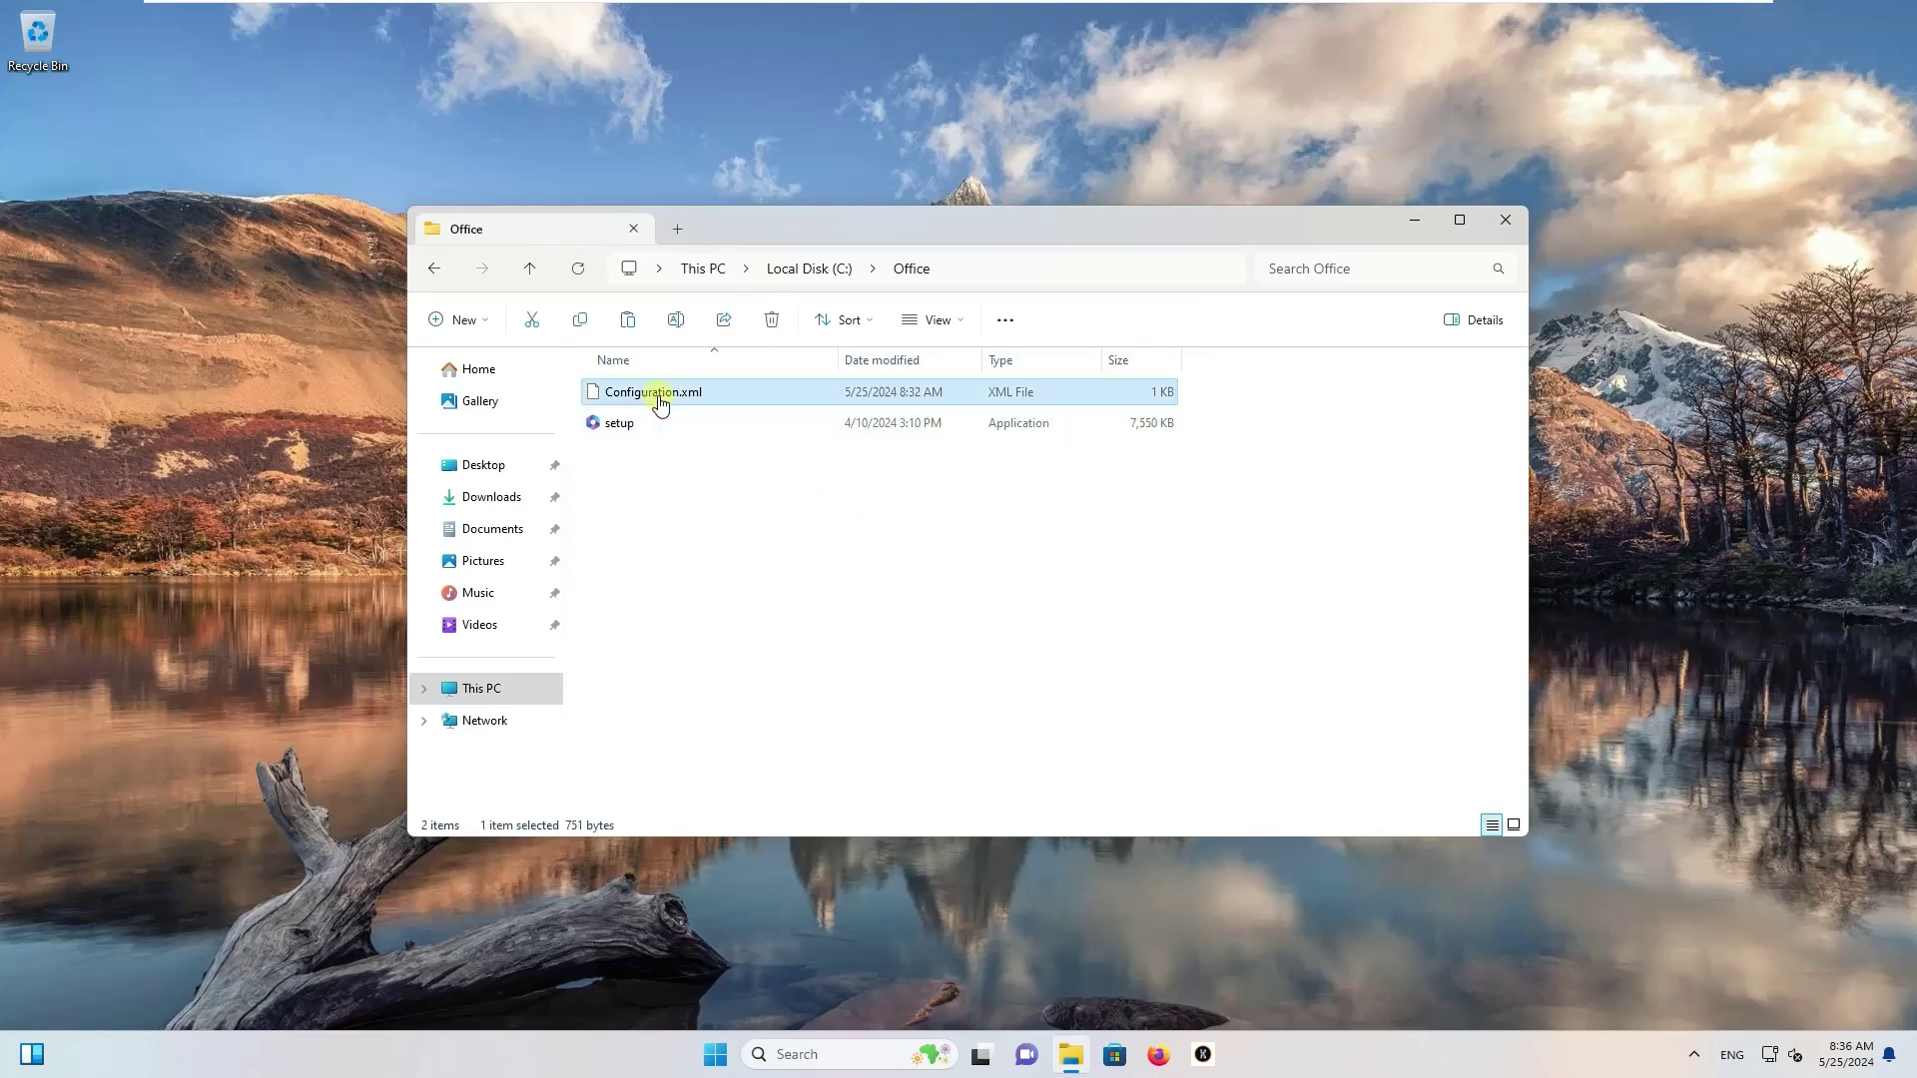
pyautogui.press('Tab')
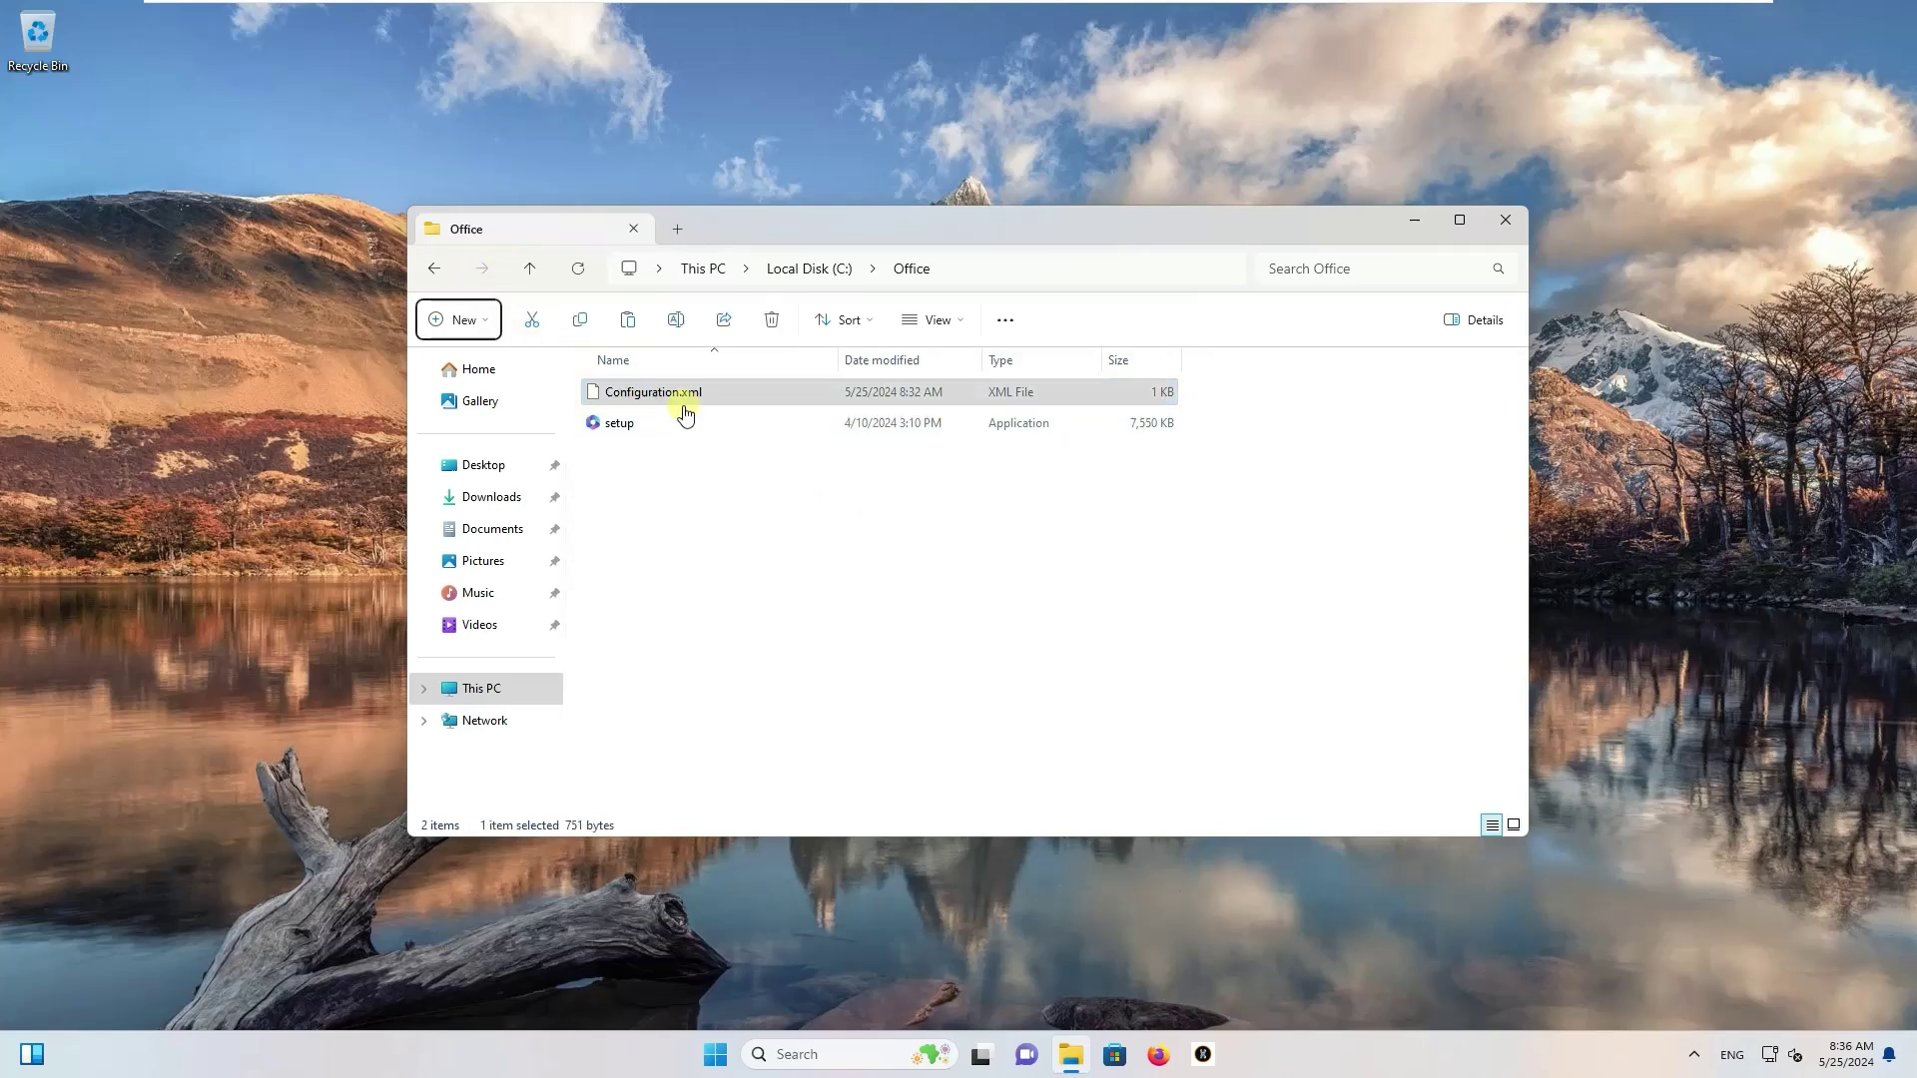
# - Maximize the File Explorer window and open the Office folder on Local Disk (C:) in Terminal
pyautogui.doubleClick(749, 240)
pyautogui.rightClick(107, 547)
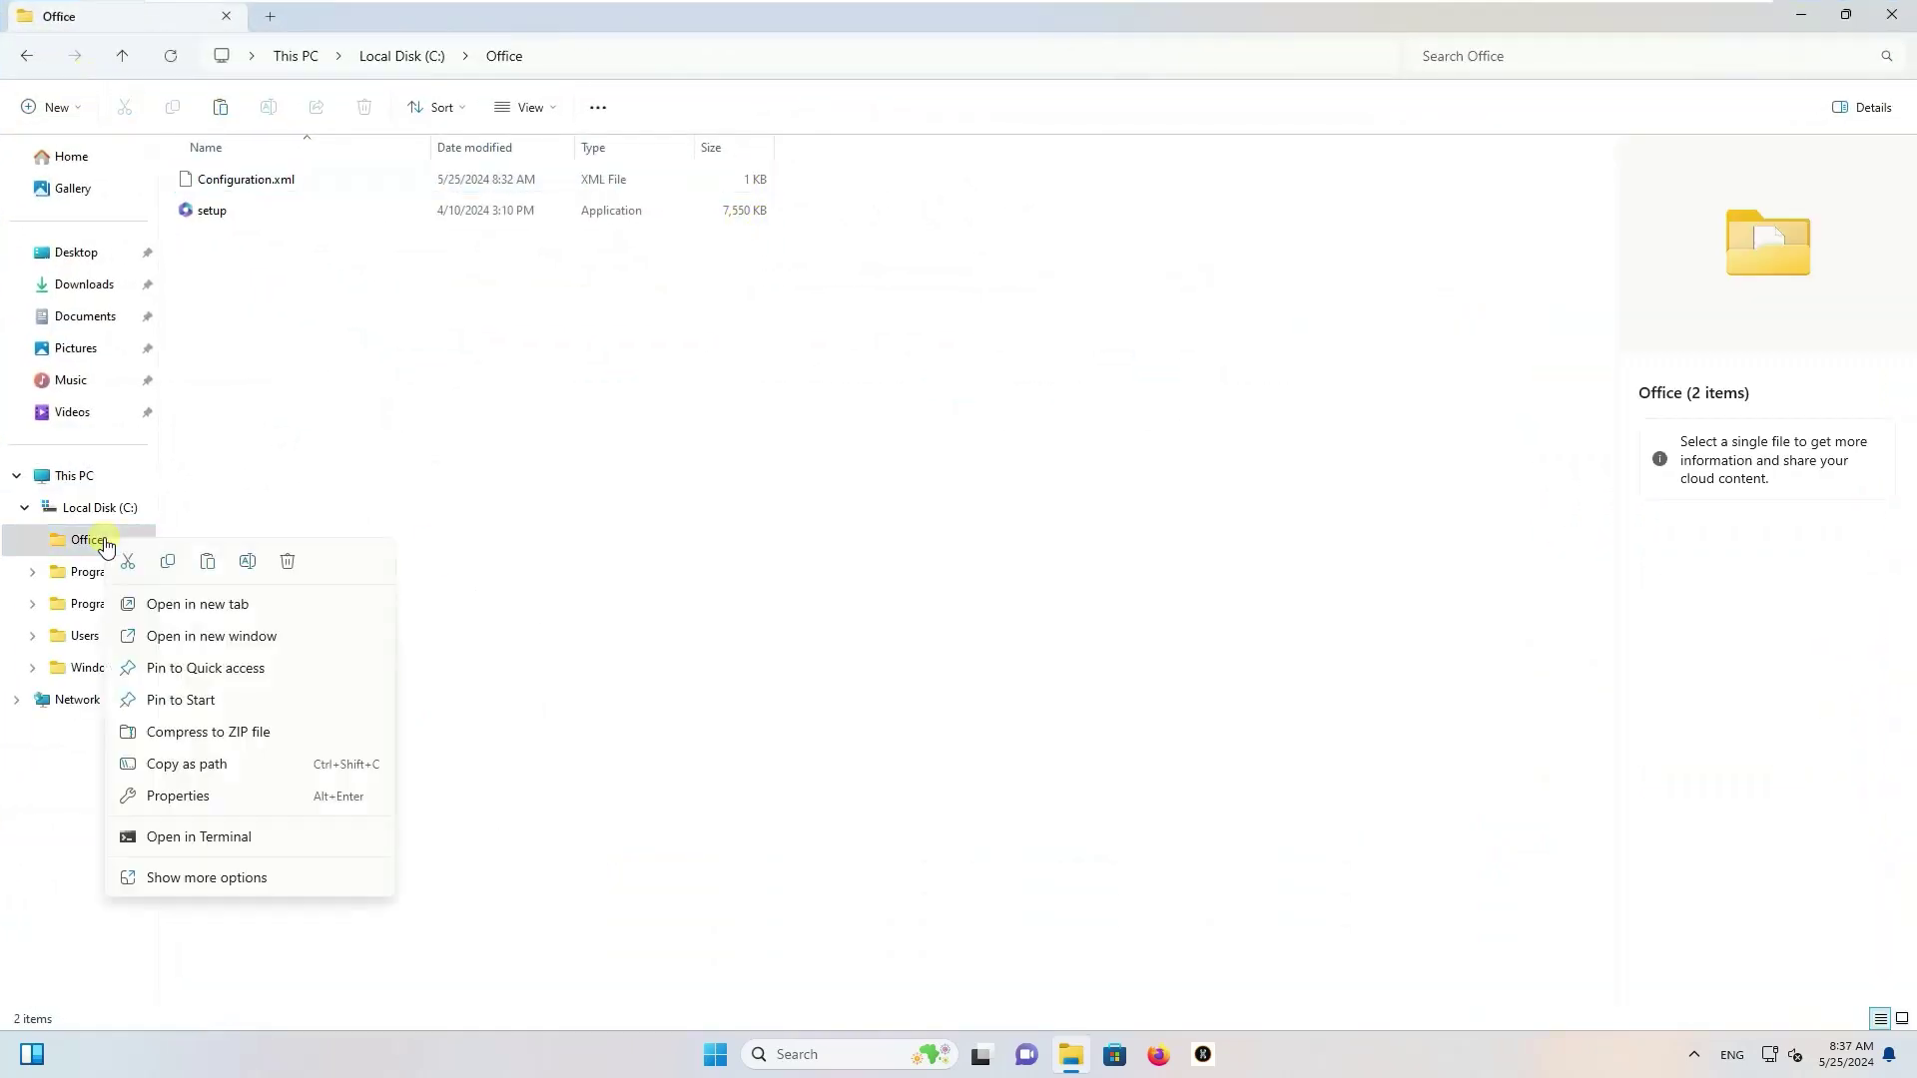
pyautogui.click(248, 848)
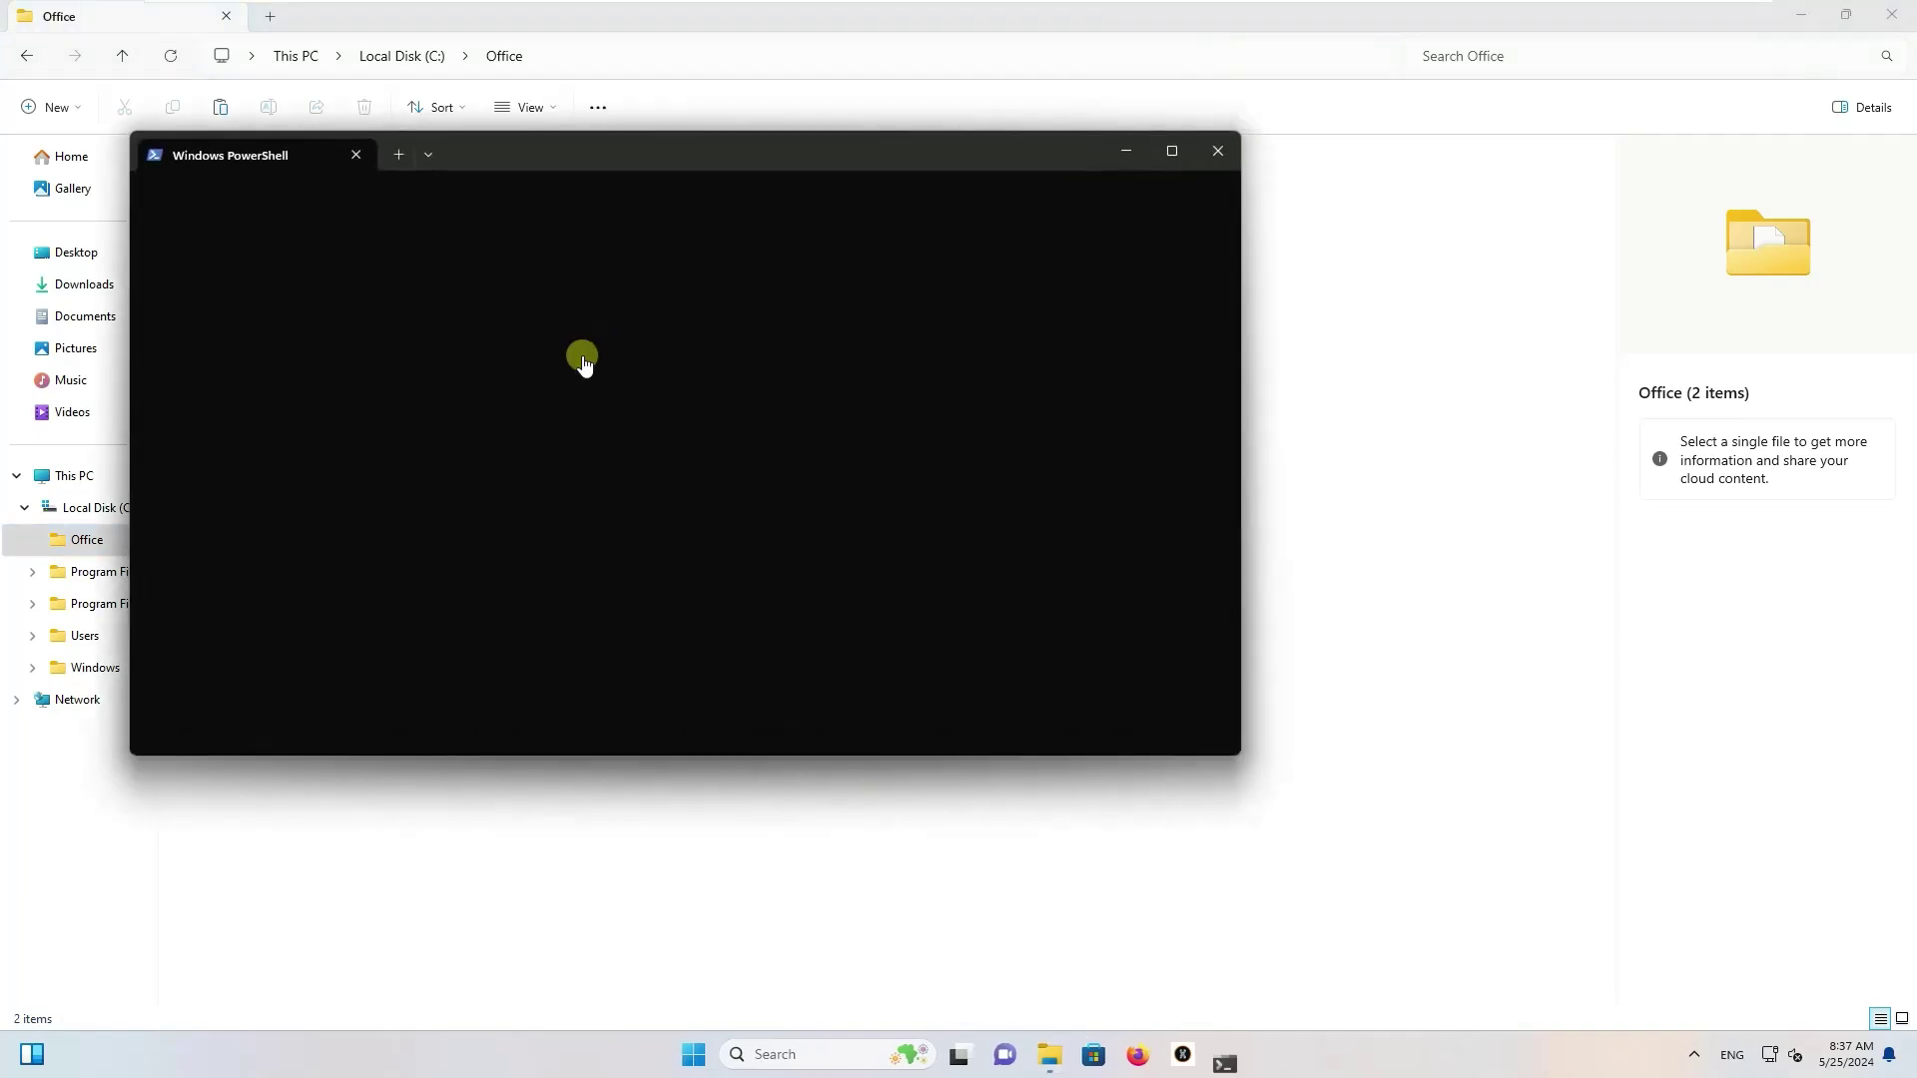
pyautogui.moveTo(549, 154); pyautogui.dragTo(738, 329)
# - Launch a second Terminal window as administrator, allow it to make changes to the device, and place it beside the first one
pyautogui.rightClick(1225, 1054)
pyautogui.rightClick(1235, 873)
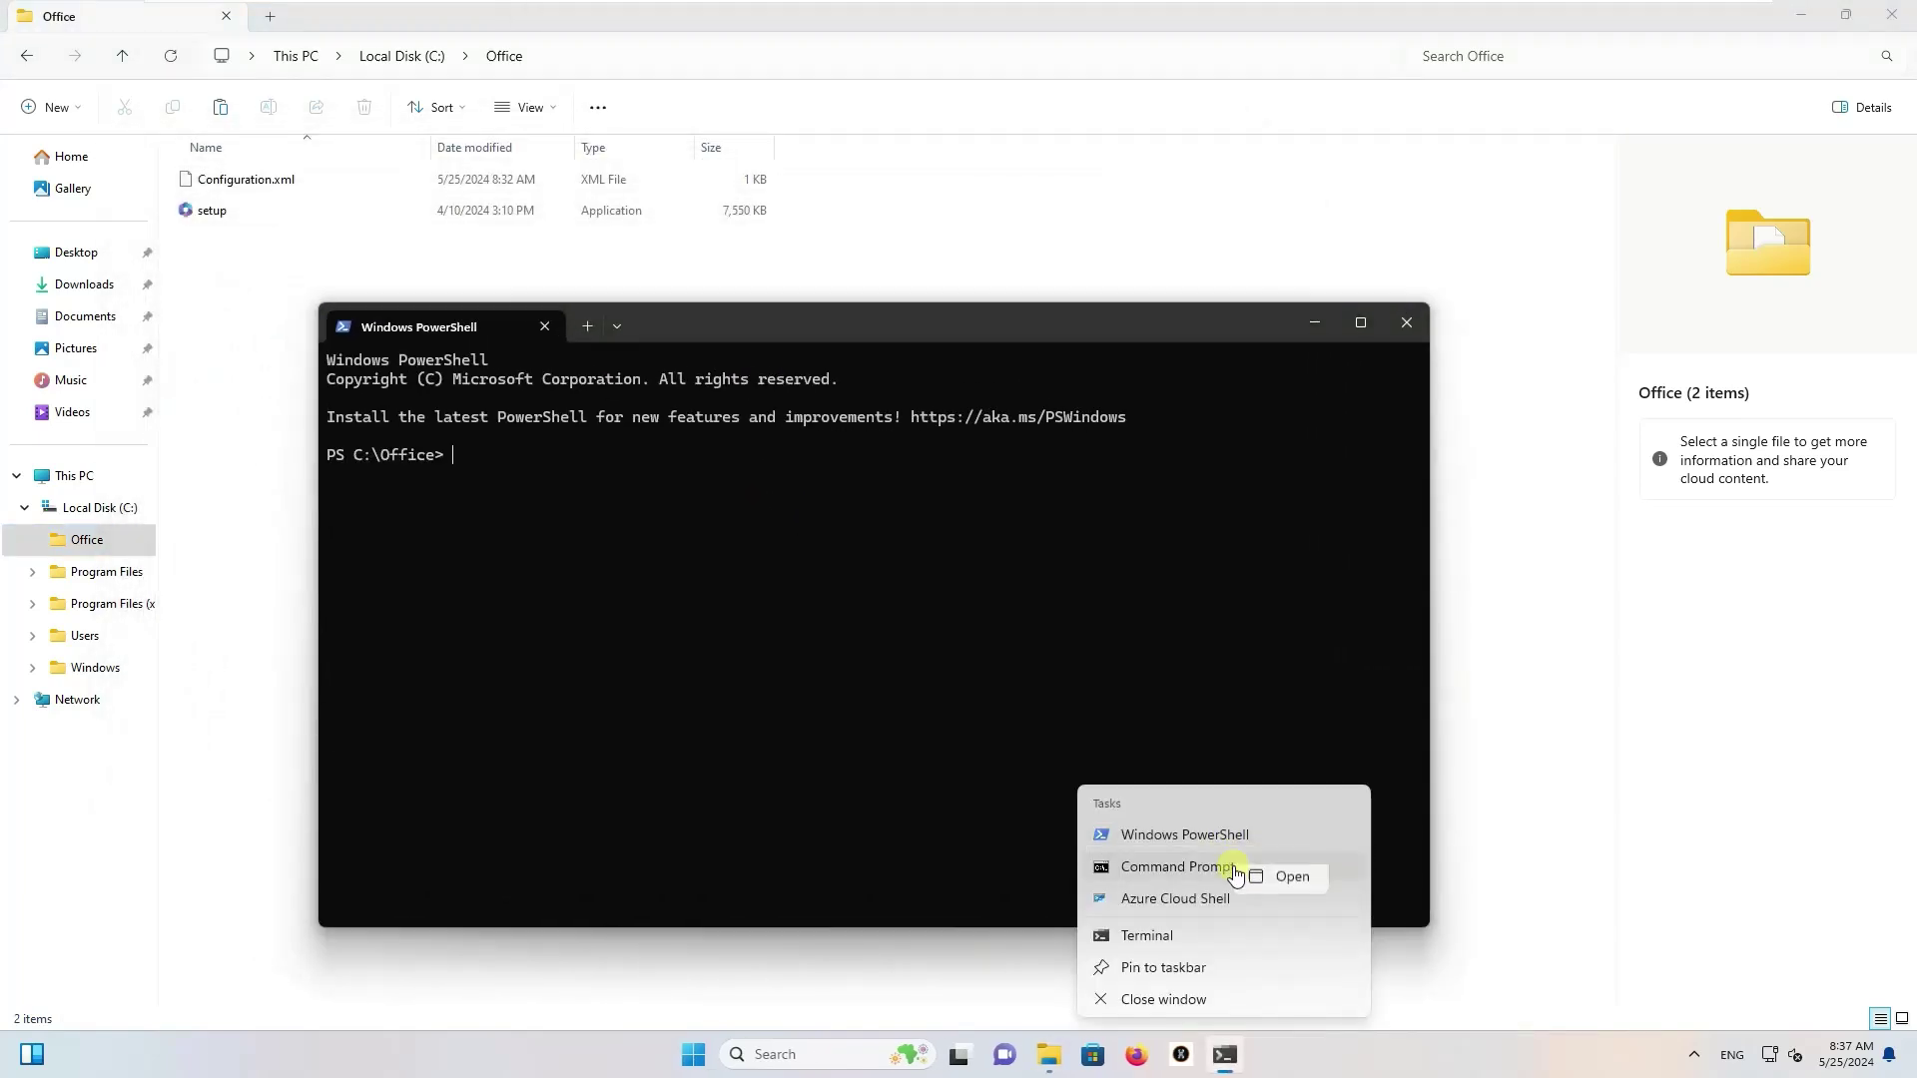
pyautogui.rightClick(1218, 874)
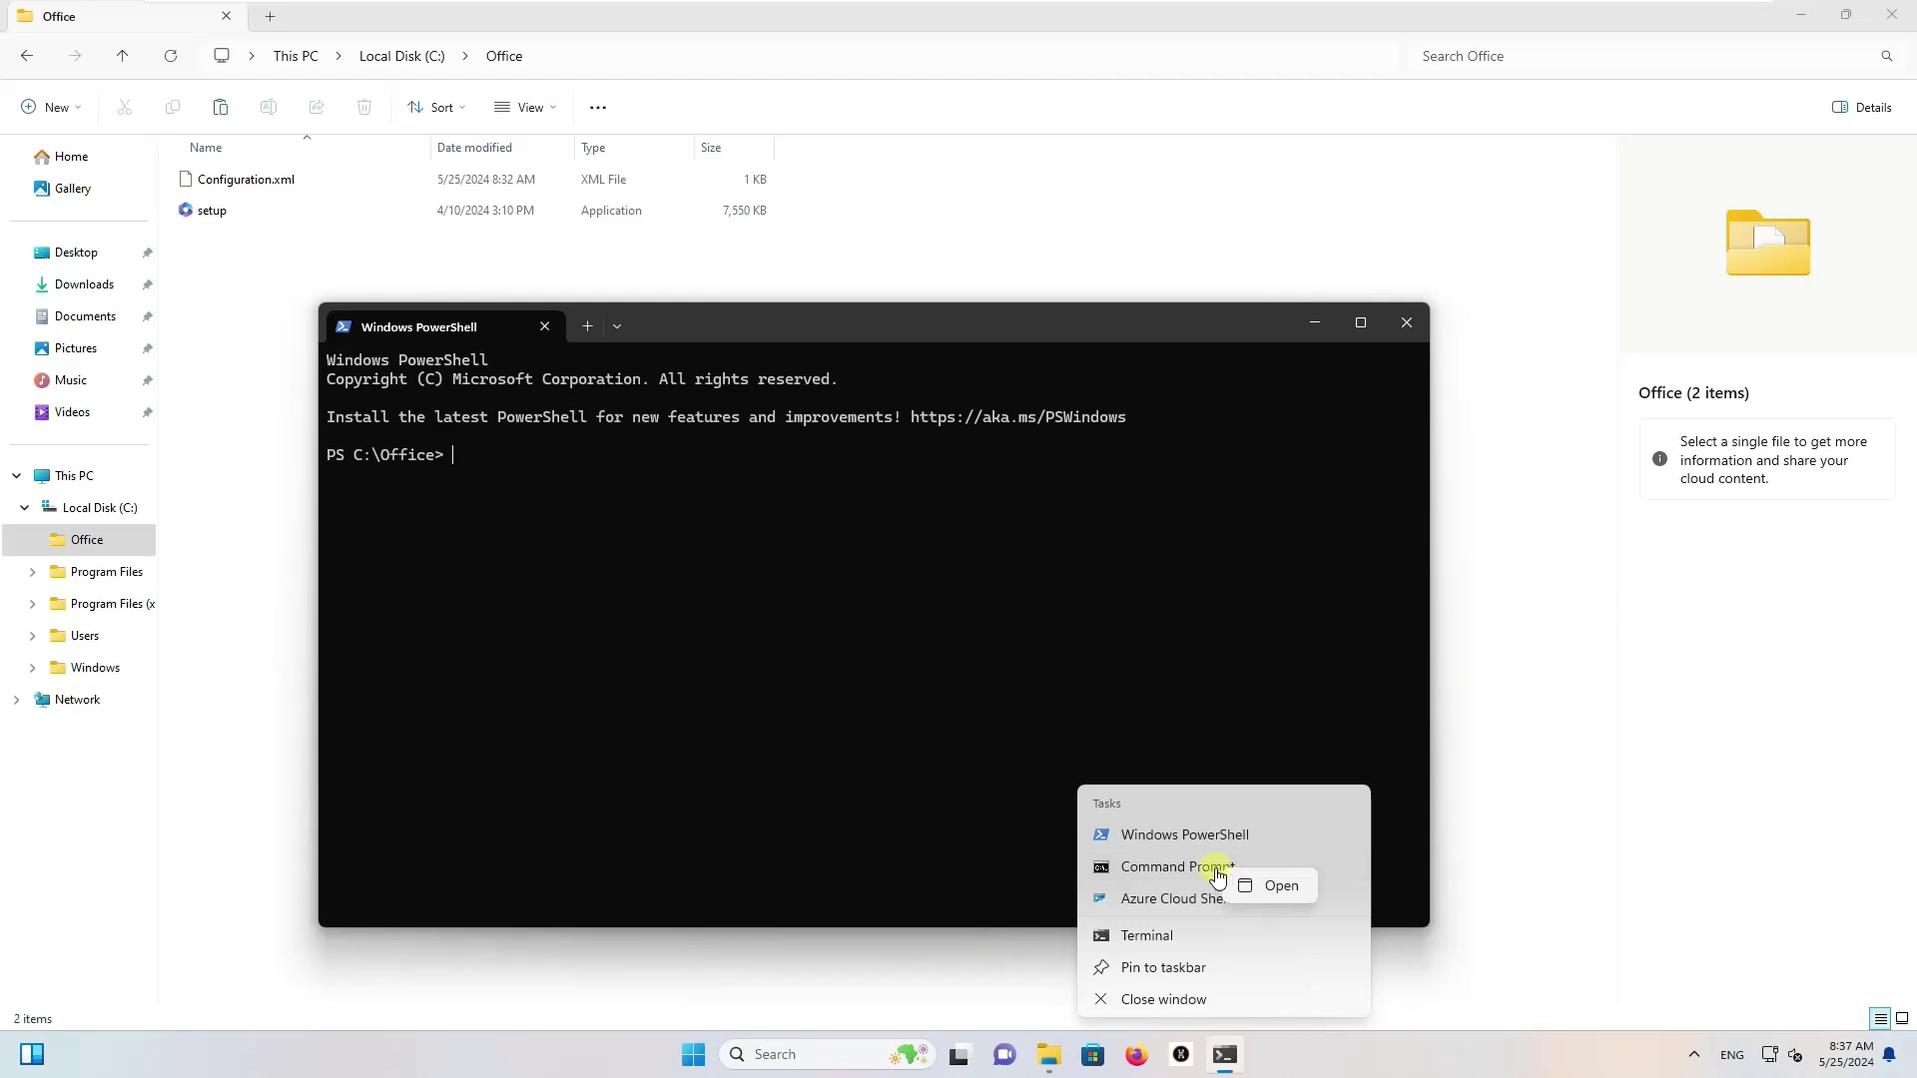
pyautogui.press('Escape')
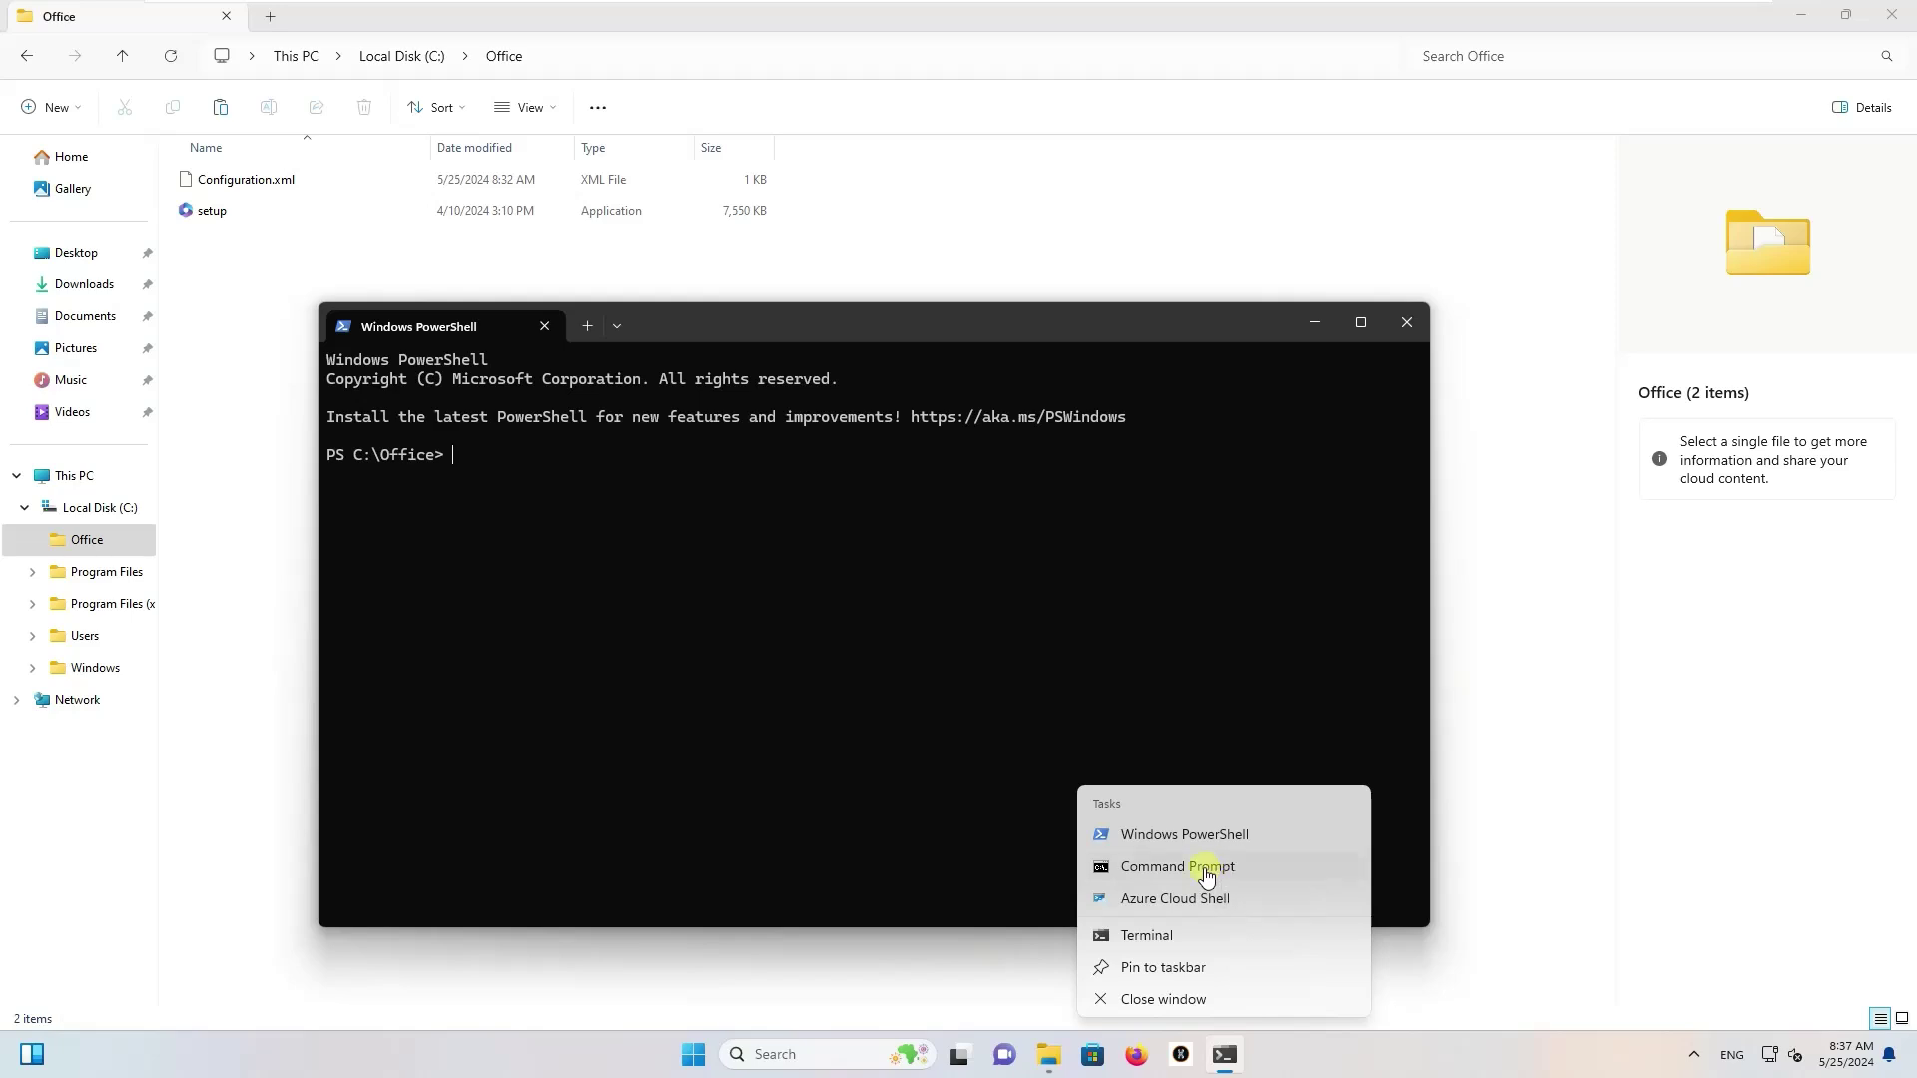
pyautogui.rightClick(1206, 934)
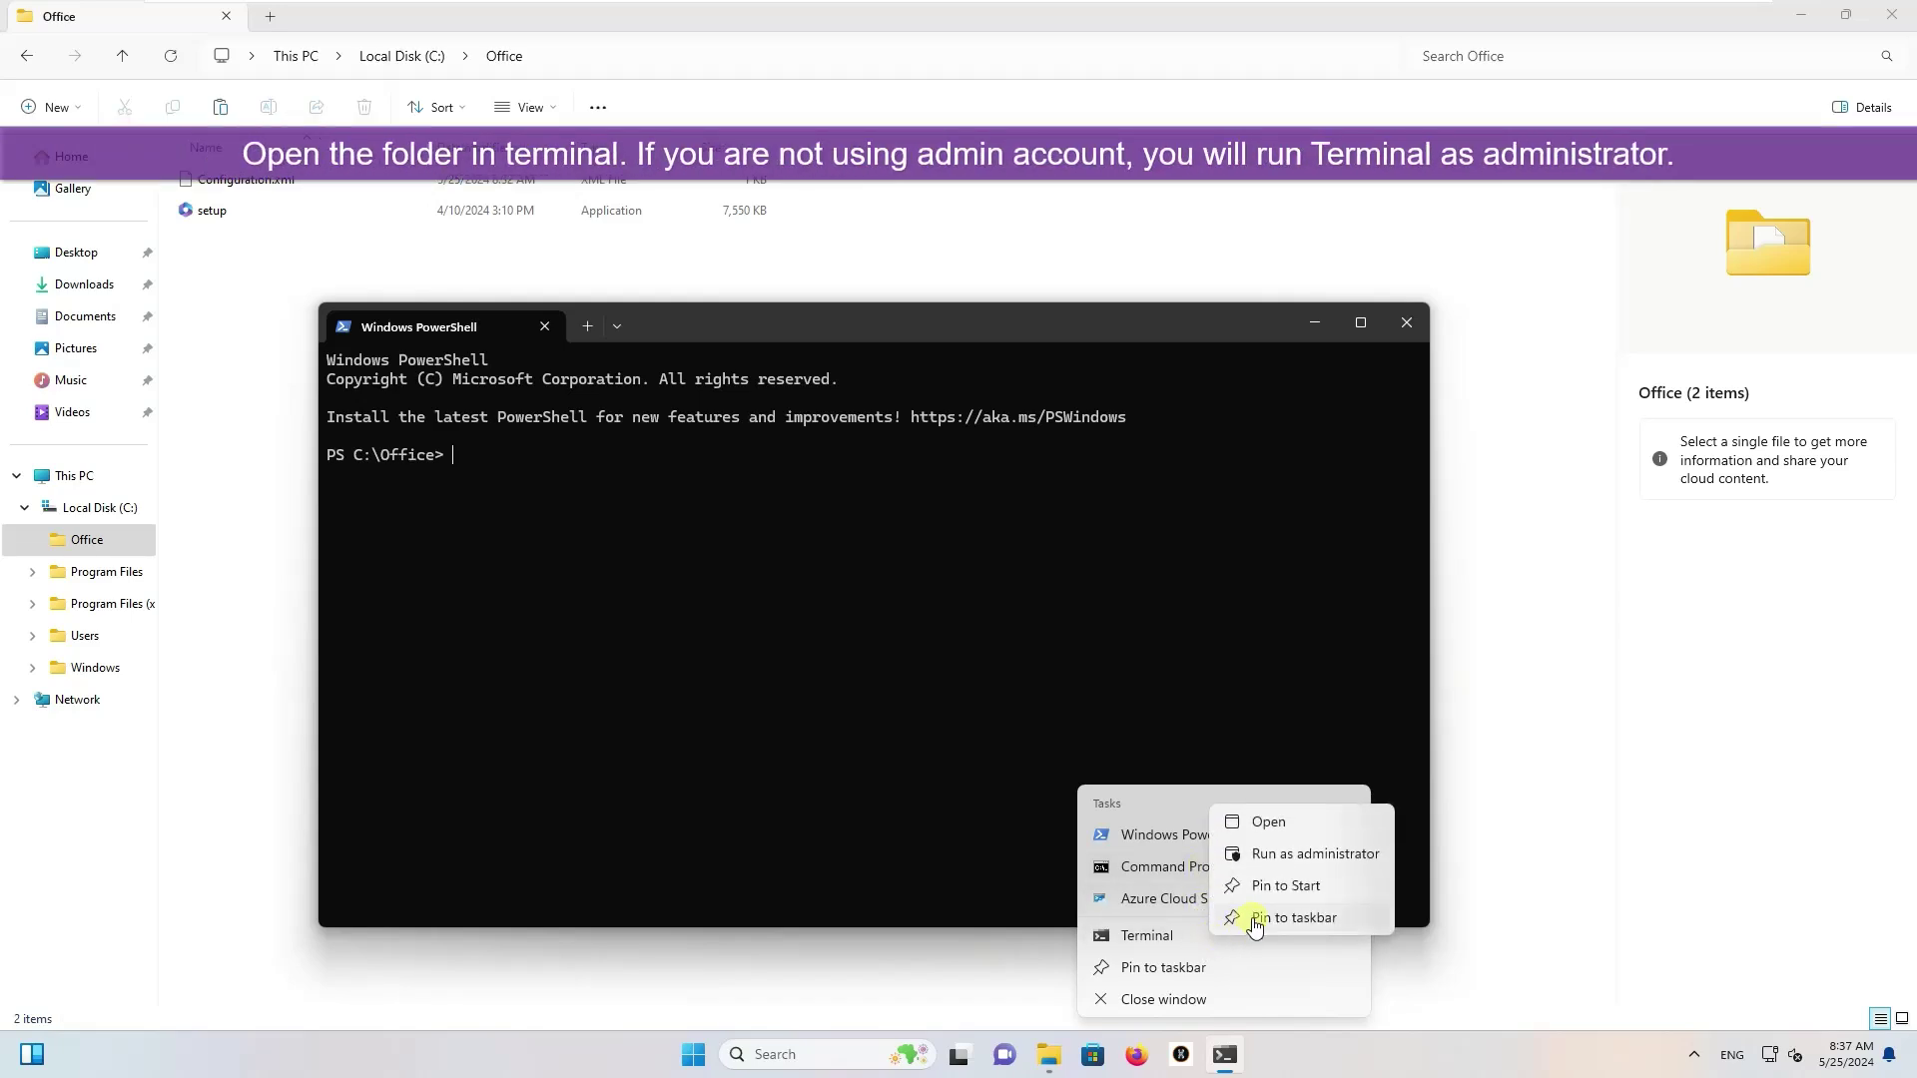
pyautogui.rightClick(1148, 937)
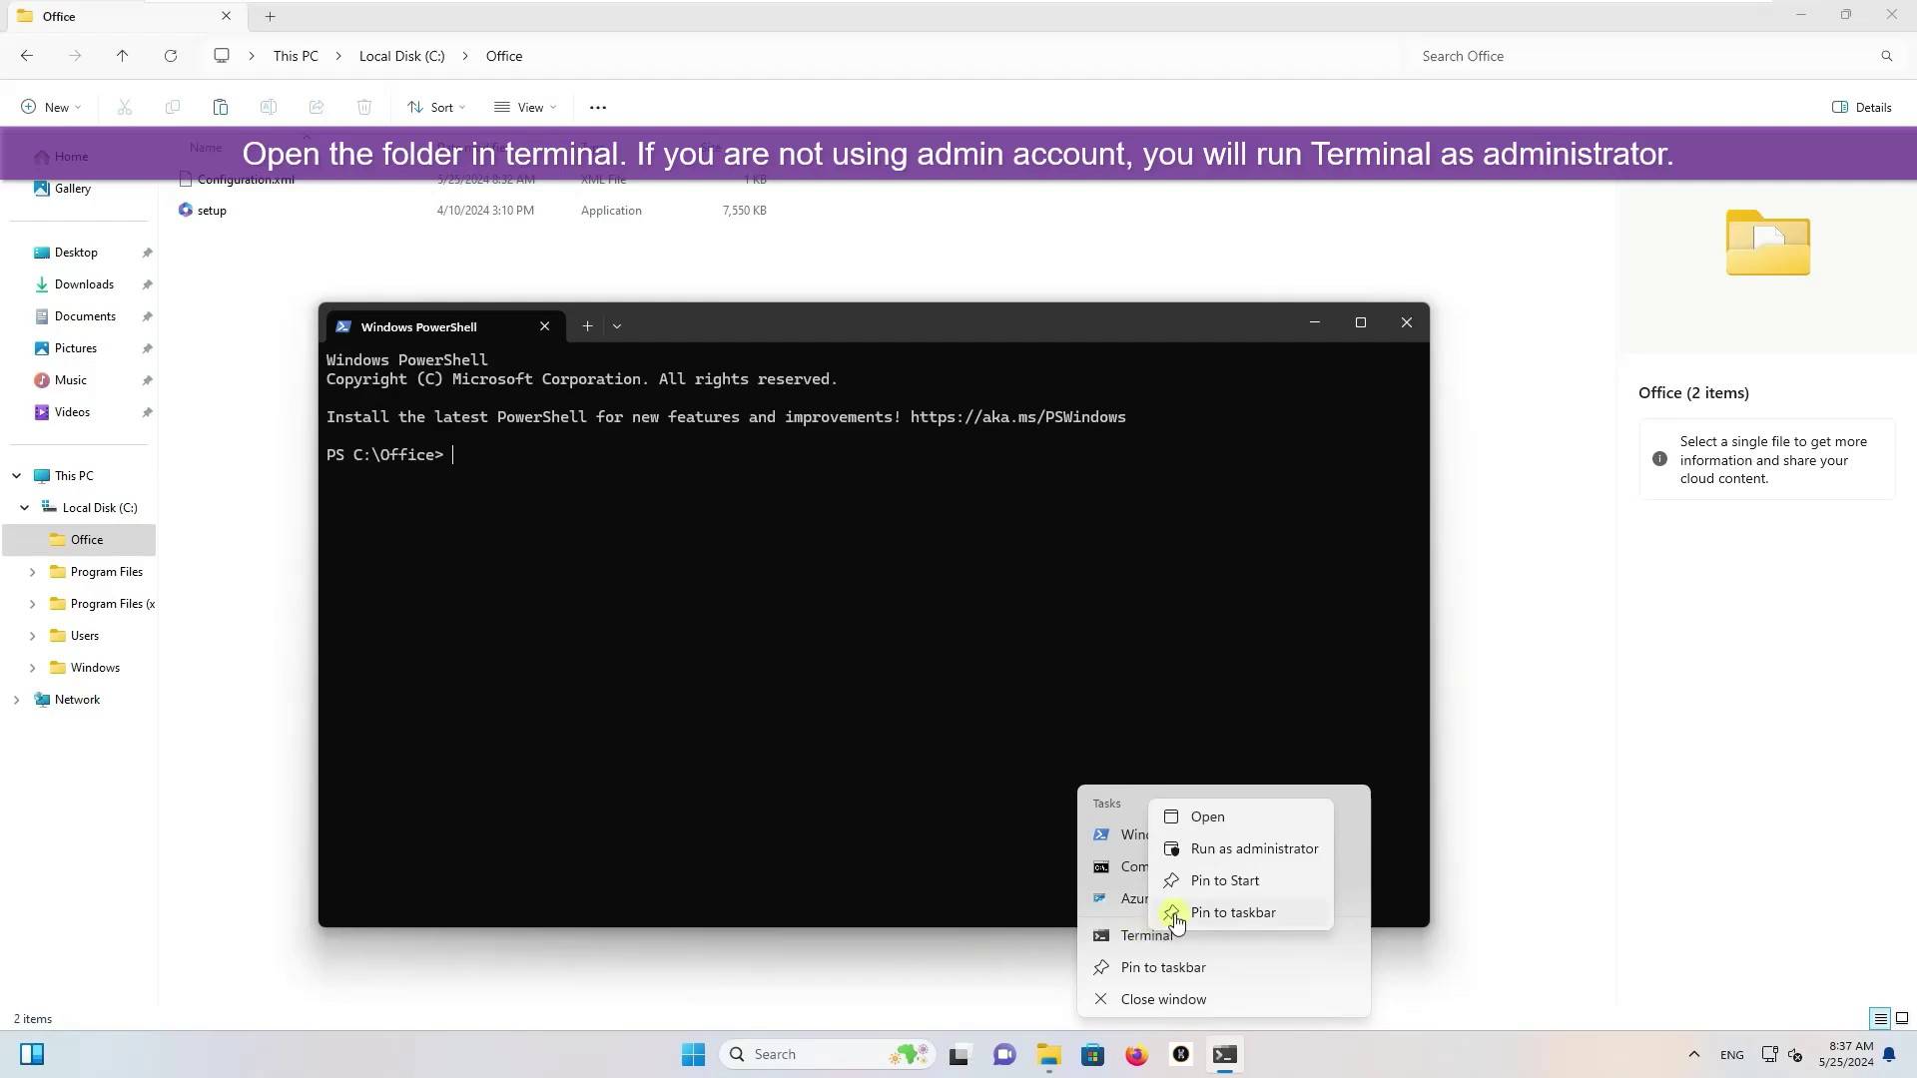
pyautogui.click(1246, 861)
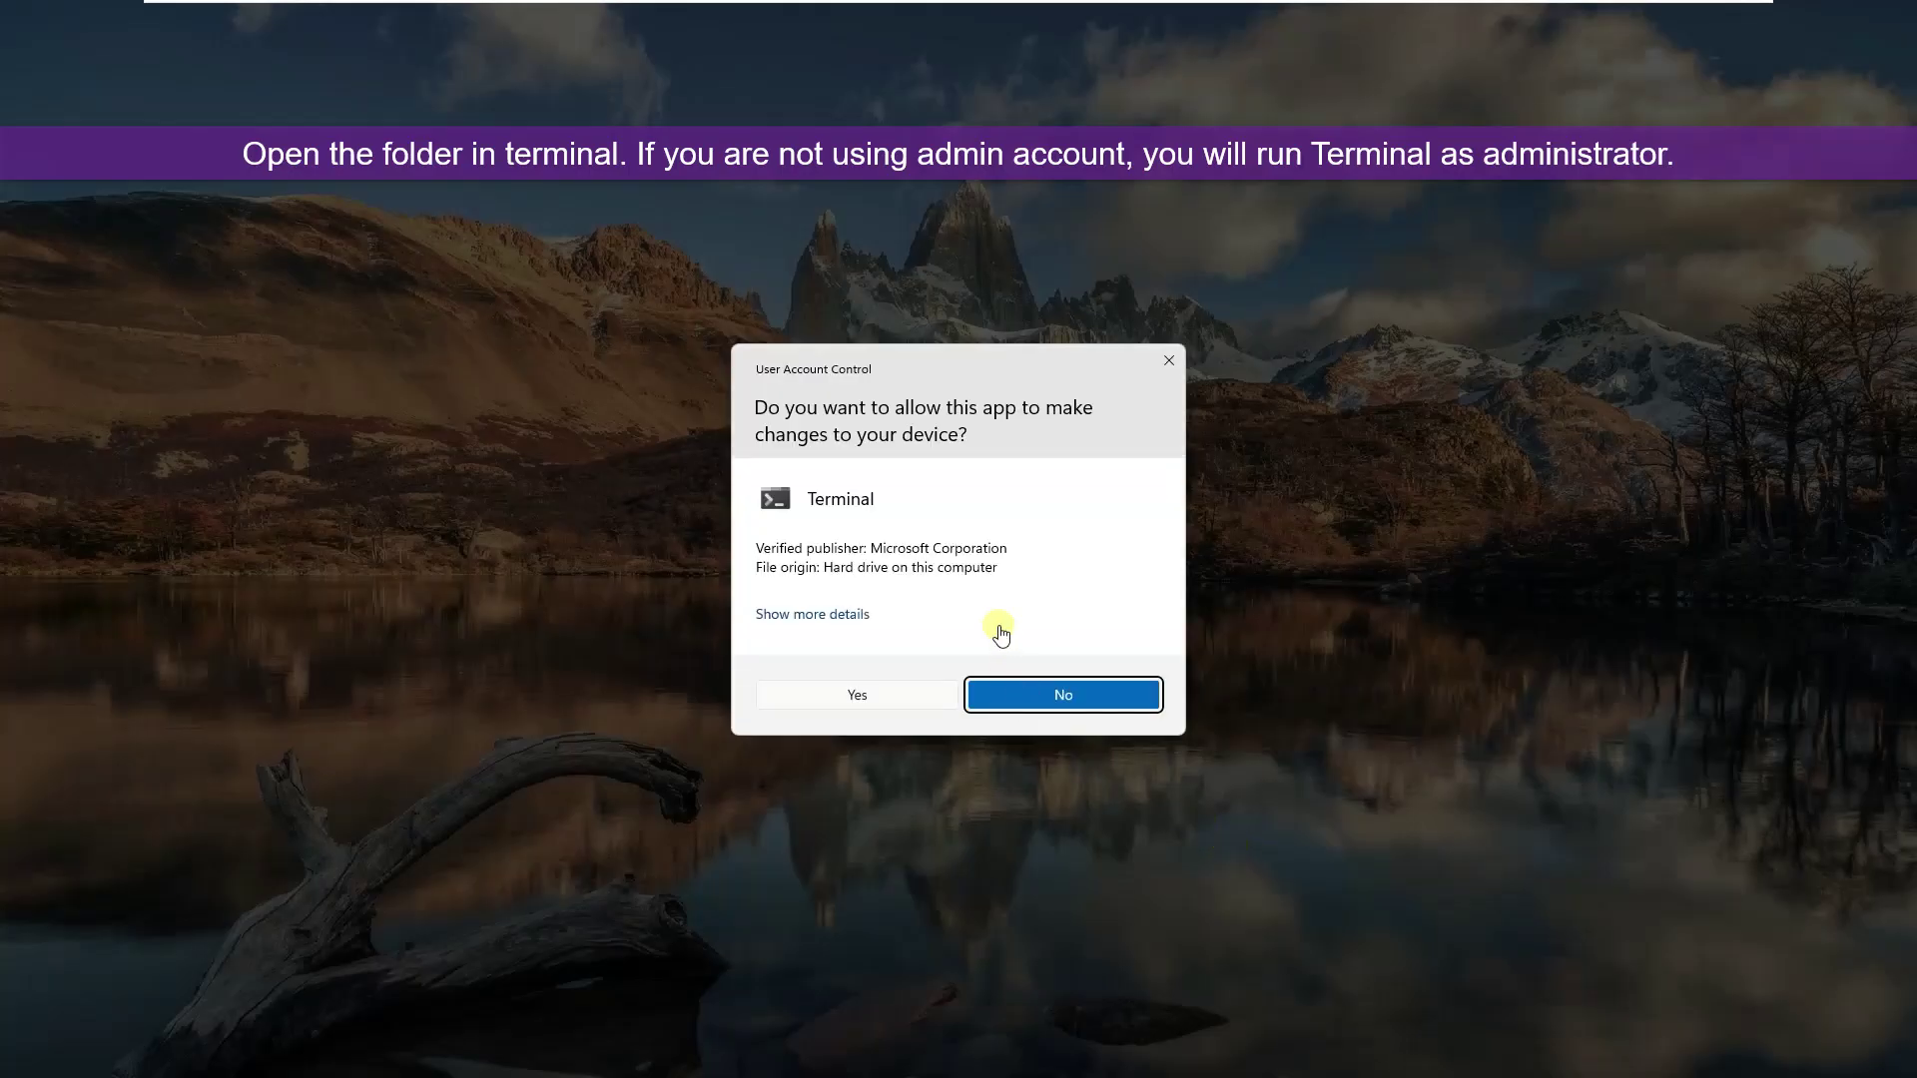
pyautogui.click(910, 693)
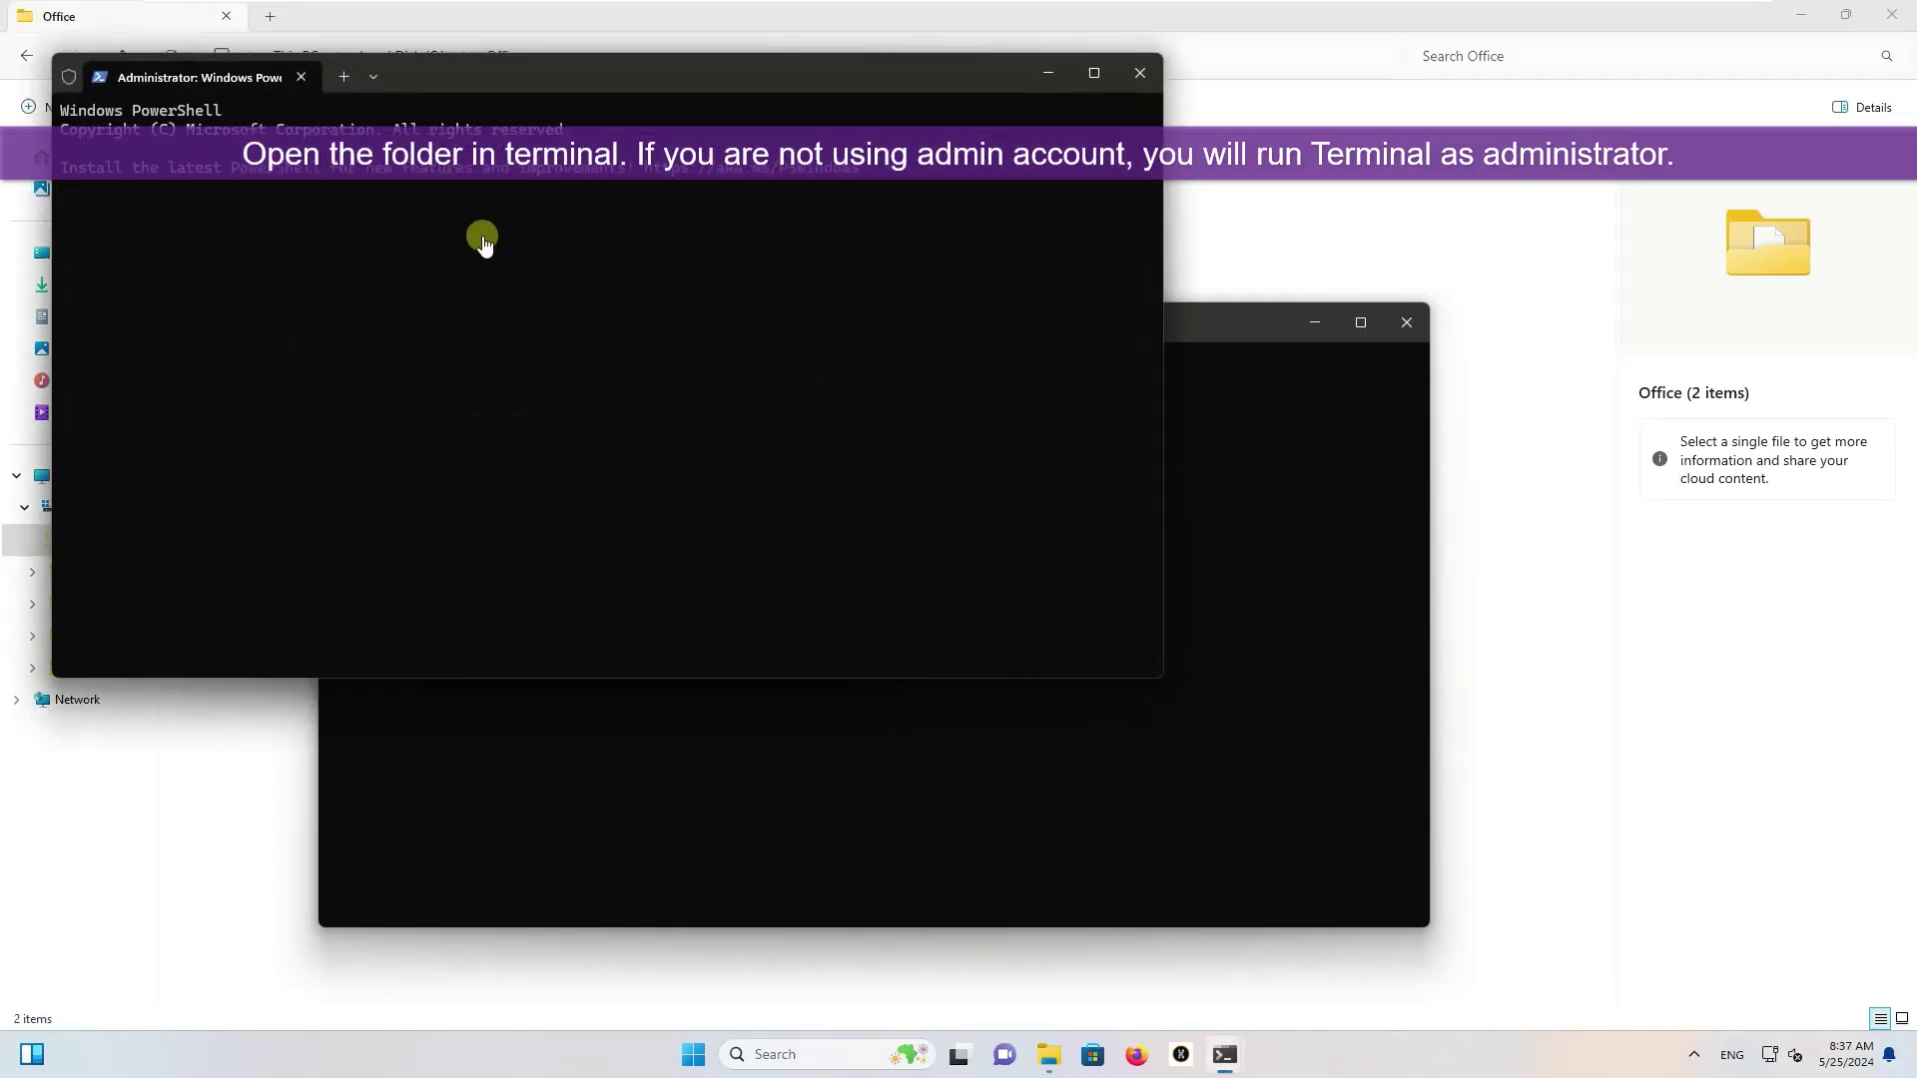
pyautogui.moveTo(464, 77); pyautogui.dragTo(908, 390)
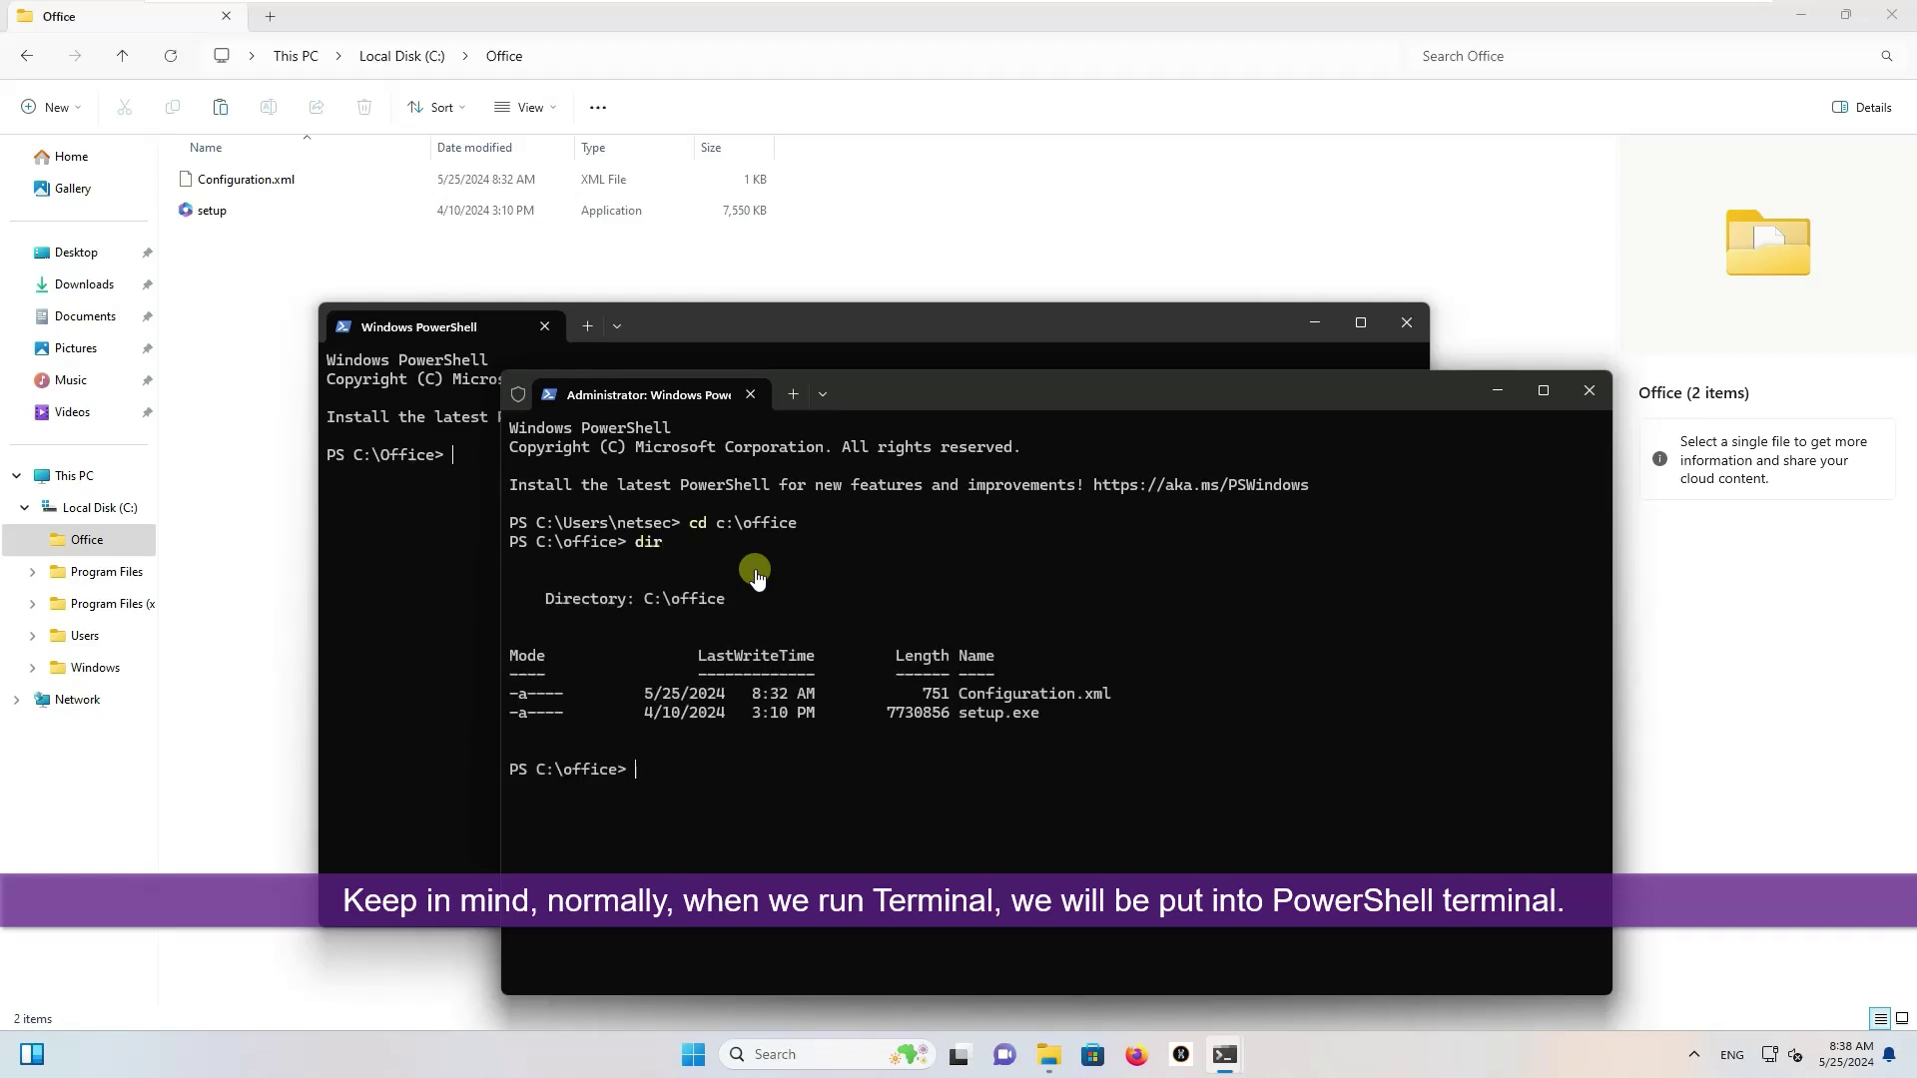
# - Try to run setup /configure .\Configuration.xml from C:\office in the administrator PowerShell session
pyautogui.write('set')
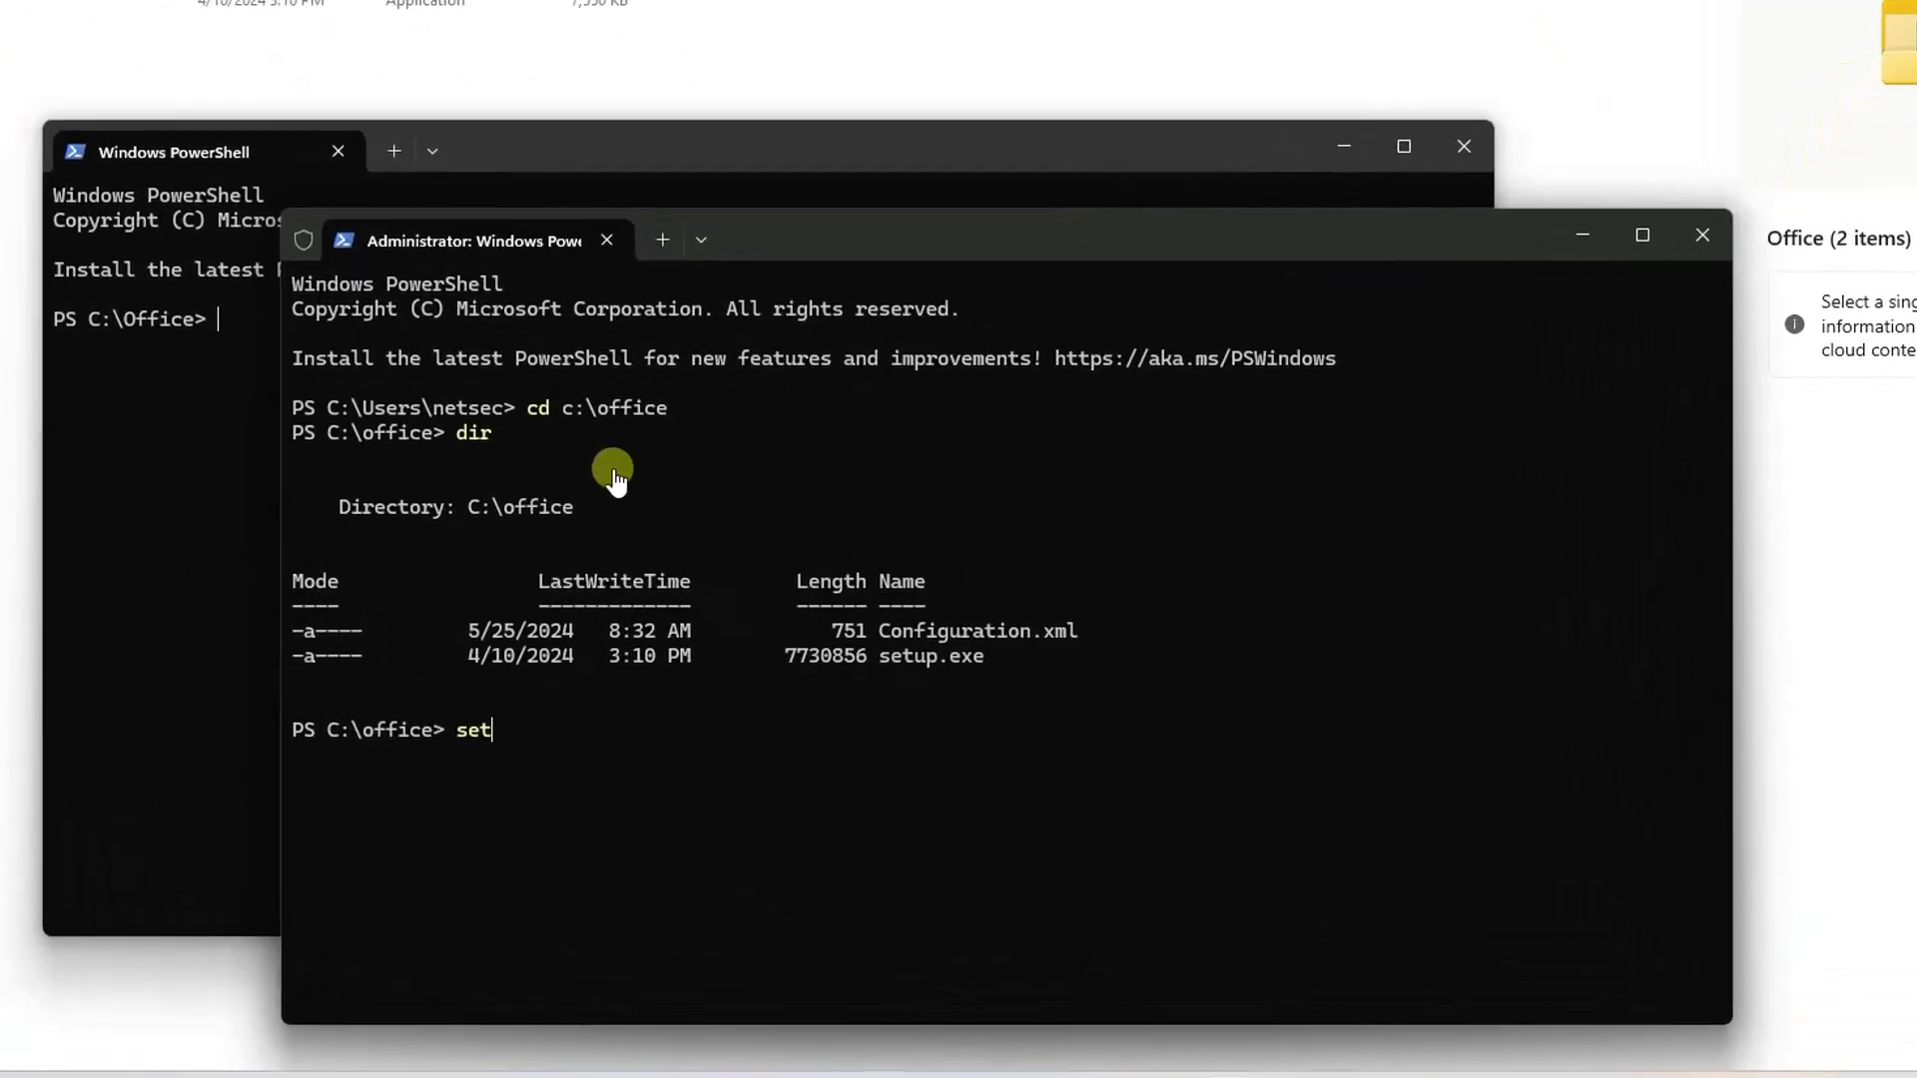
pyautogui.write('up /configure Configuration.xml')
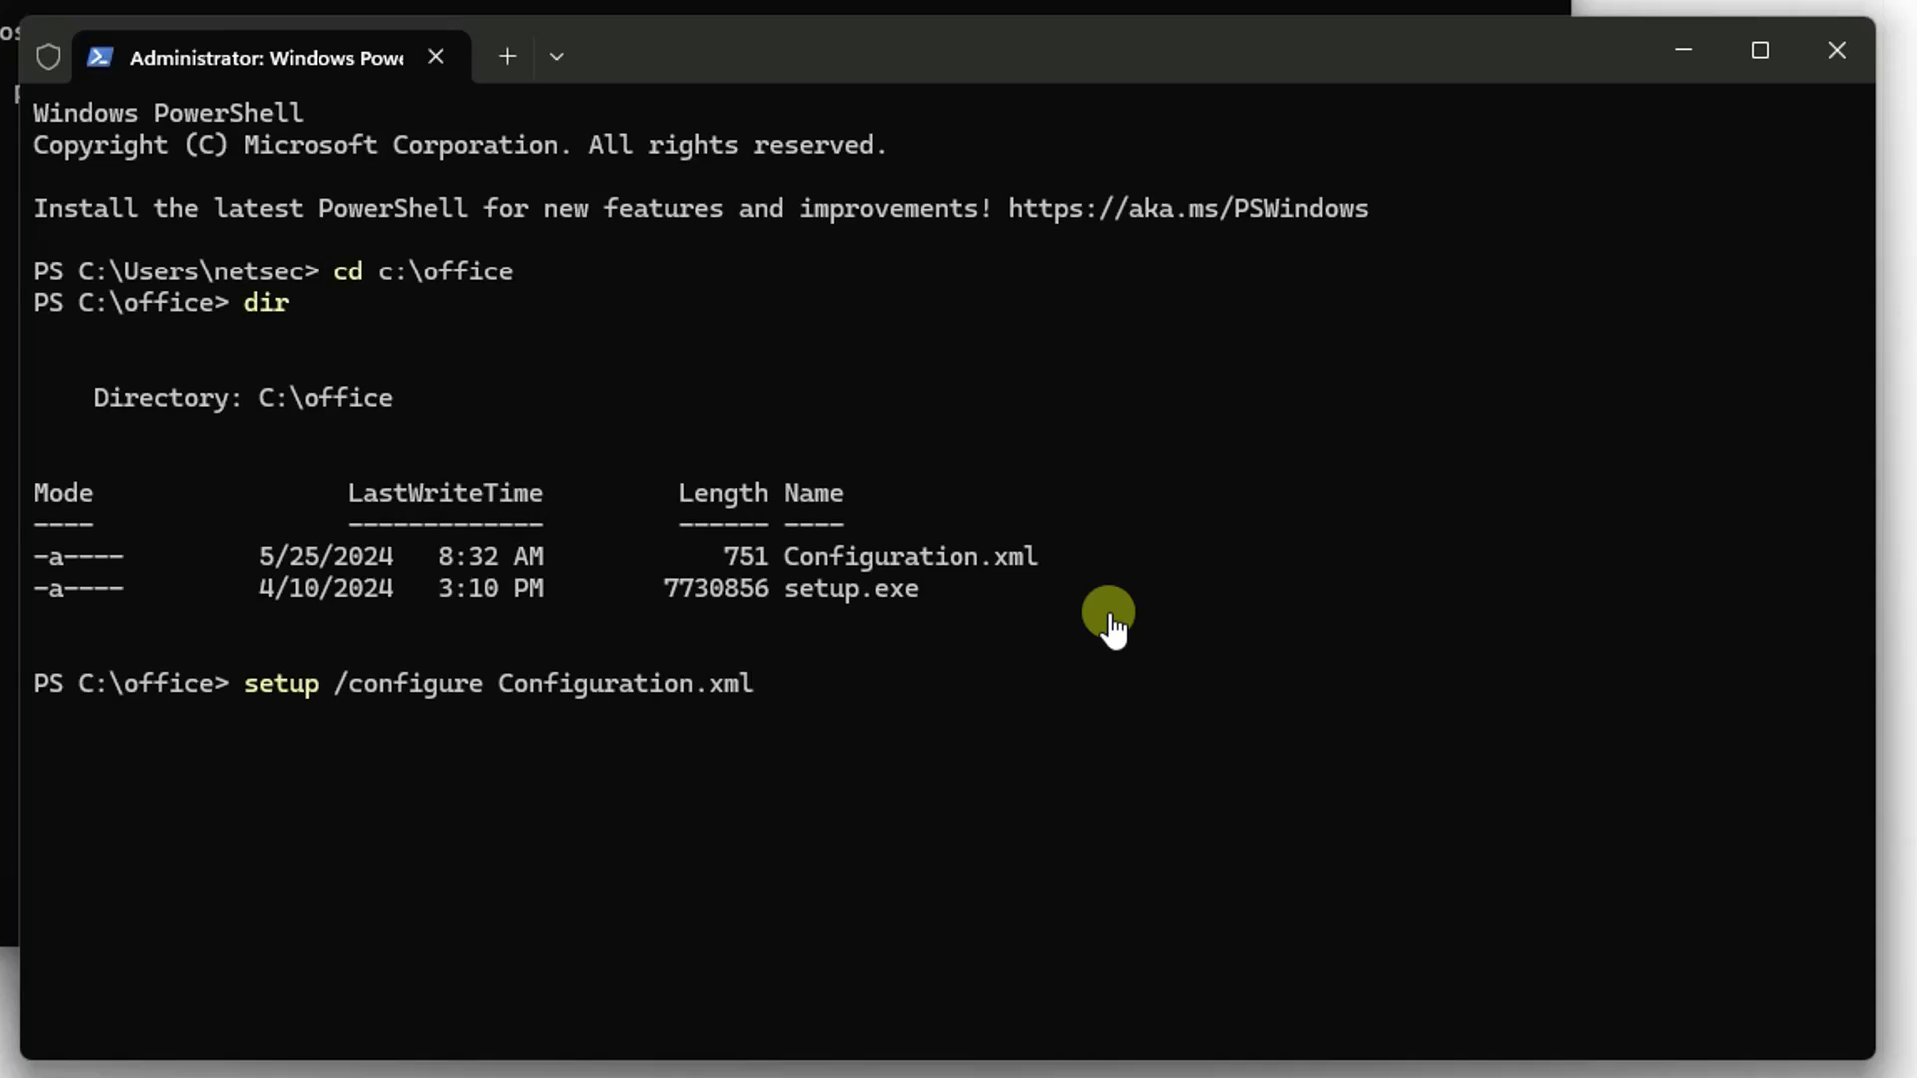
pyautogui.press('Tab')
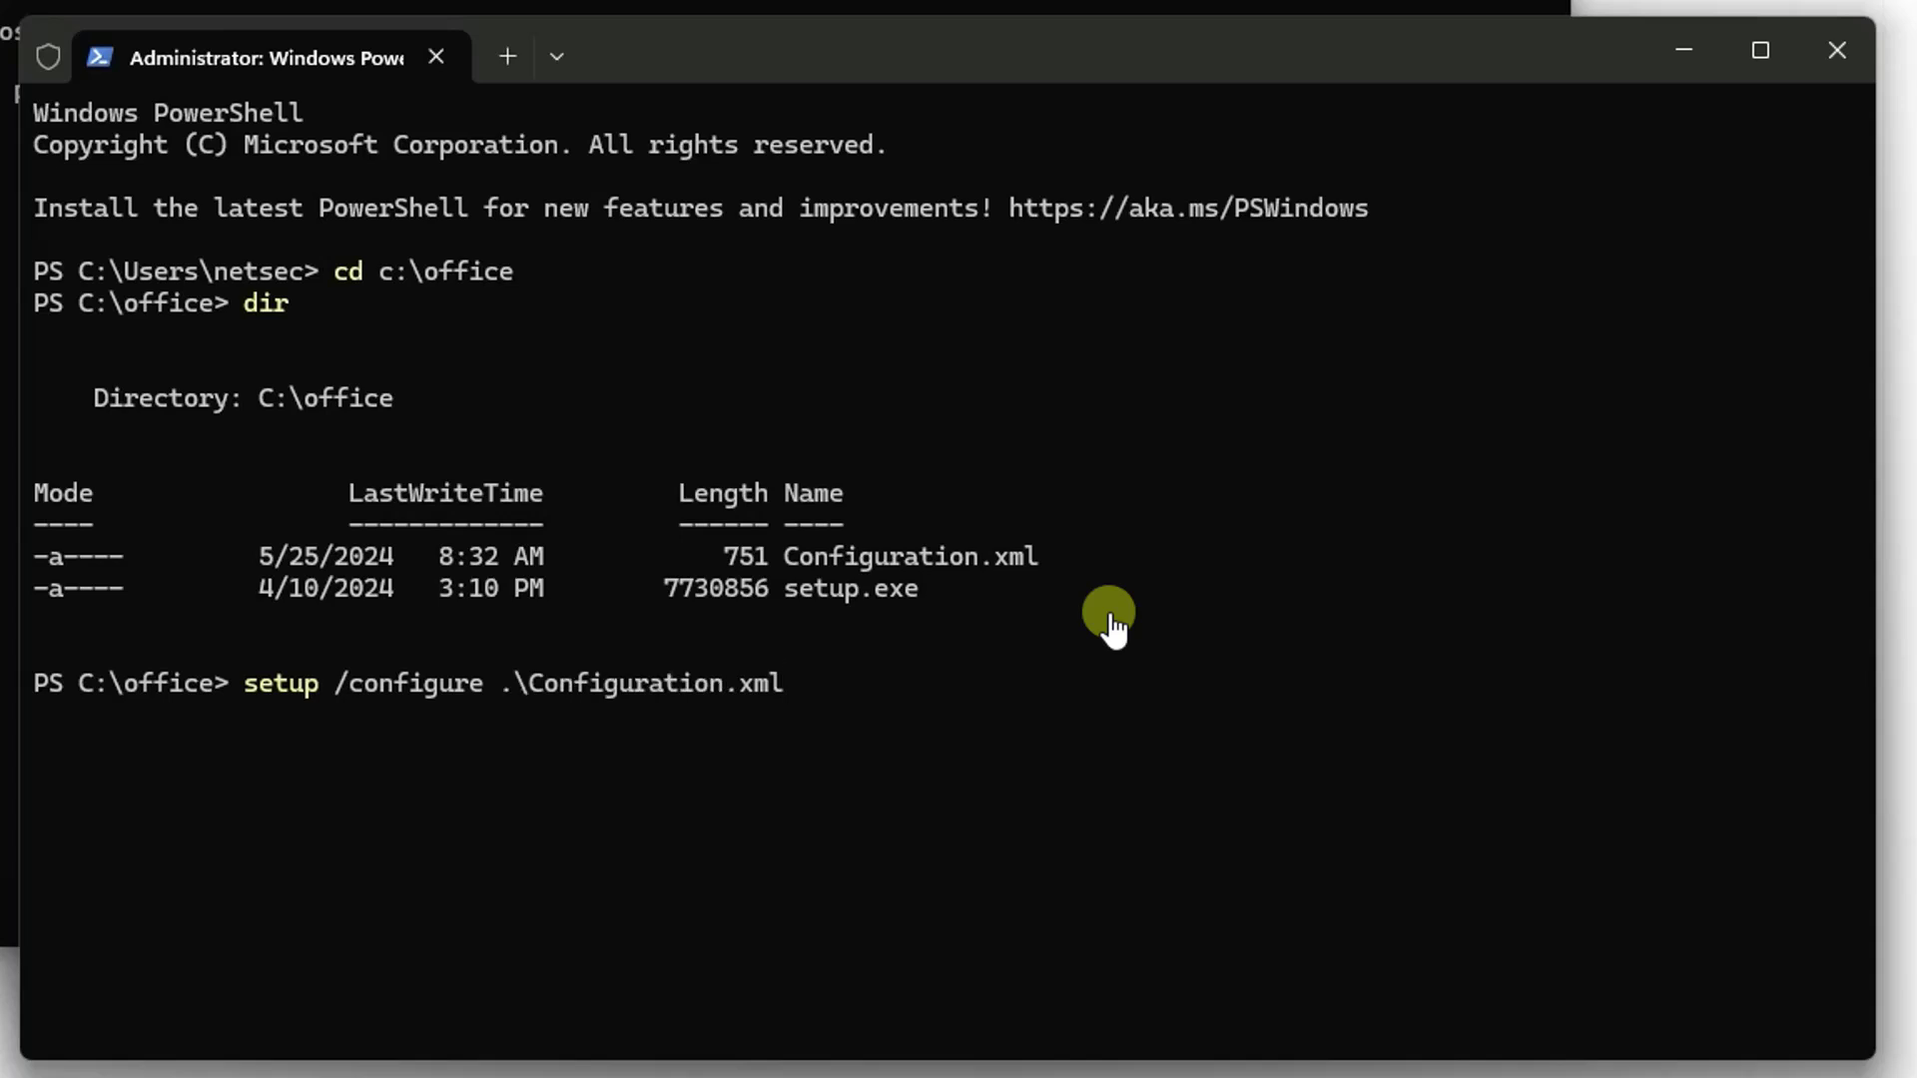
pyautogui.press('Return')
# - Correct the previous command to .\setup.exe /configure .\Configuration.xml and run it to install Office
pyautogui.press('Up')
pyautogui.hotkey('ctrl', 'Left')
pyautogui.hotkey('ctrl', 'Left')
pyautogui.press('Left')
pyautogui.write('.exe')
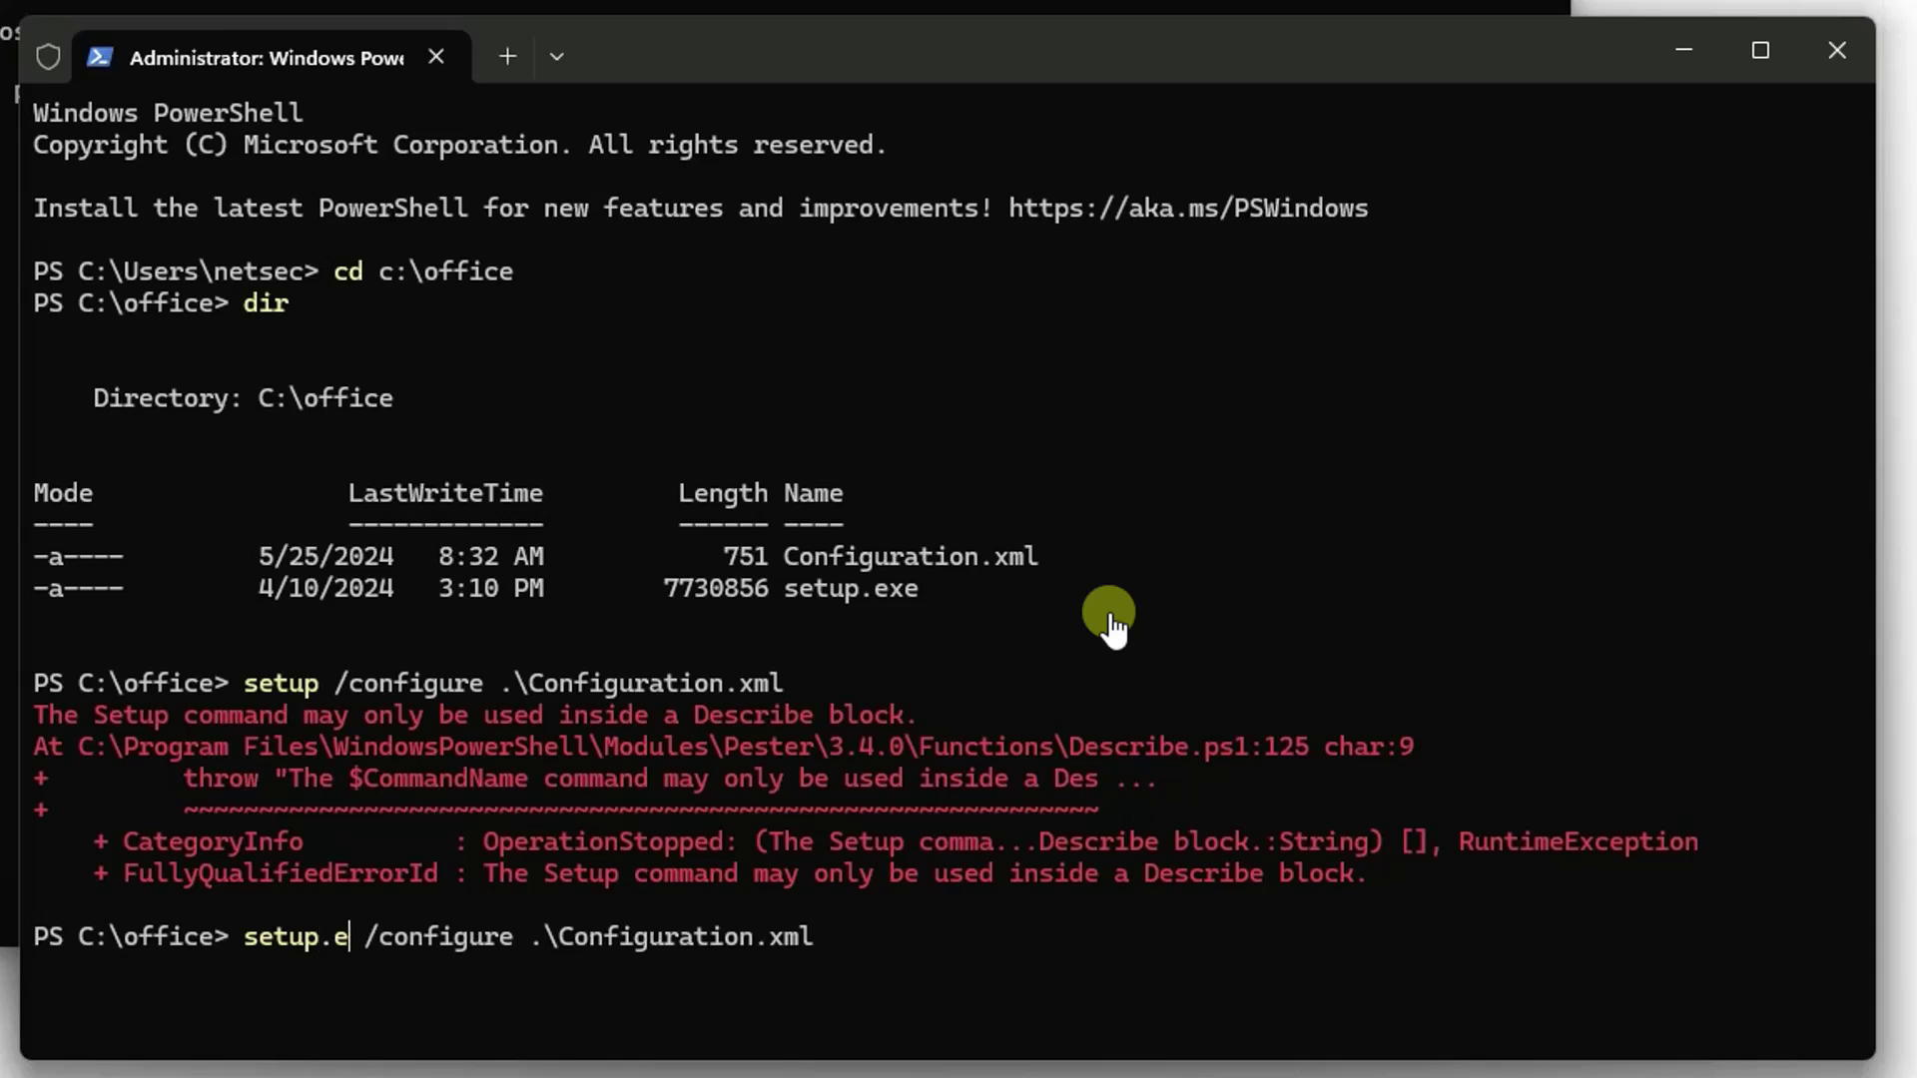
pyautogui.press('Home')
pyautogui.write('.\\')
pyautogui.hotkey('ctrl', 'Right')
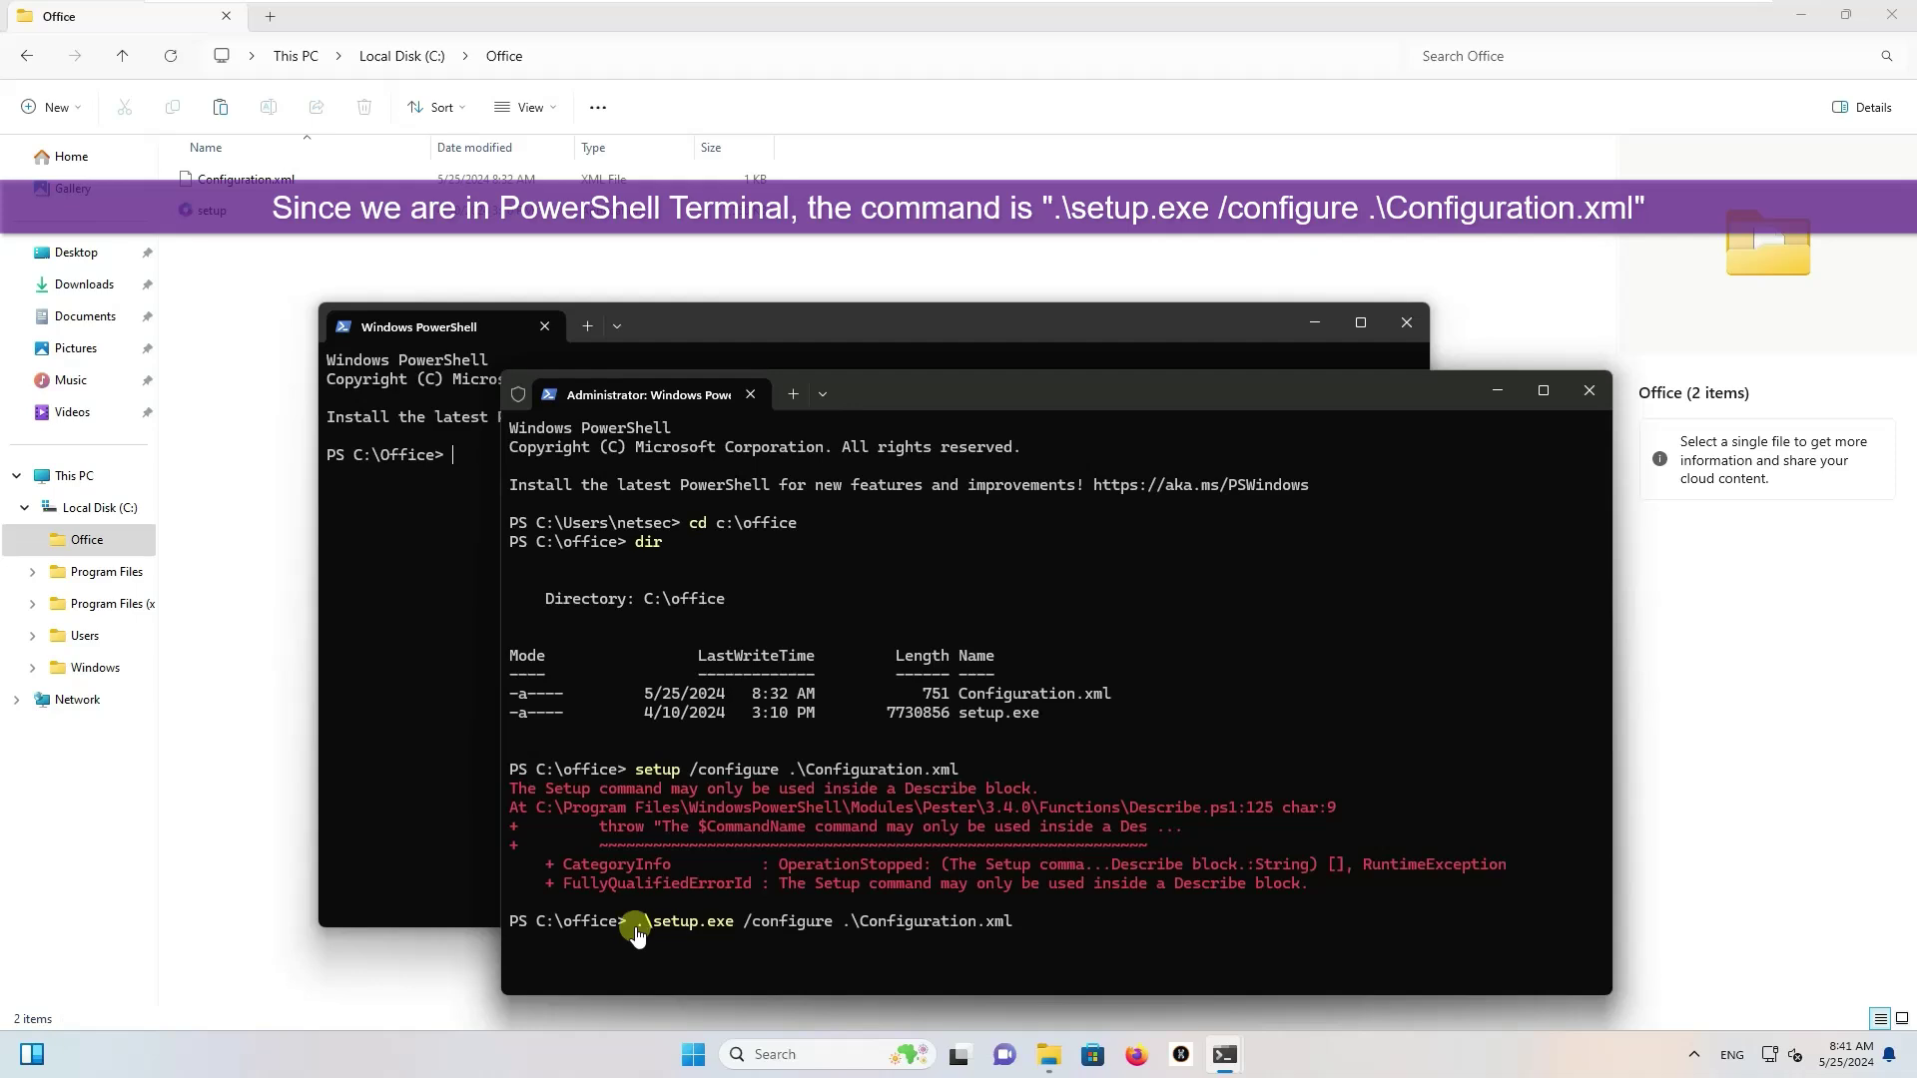
pyautogui.moveTo(637, 933); pyautogui.dragTo(1094, 931)
pyautogui.rightClick(1095, 931)
pyautogui.press('Return')
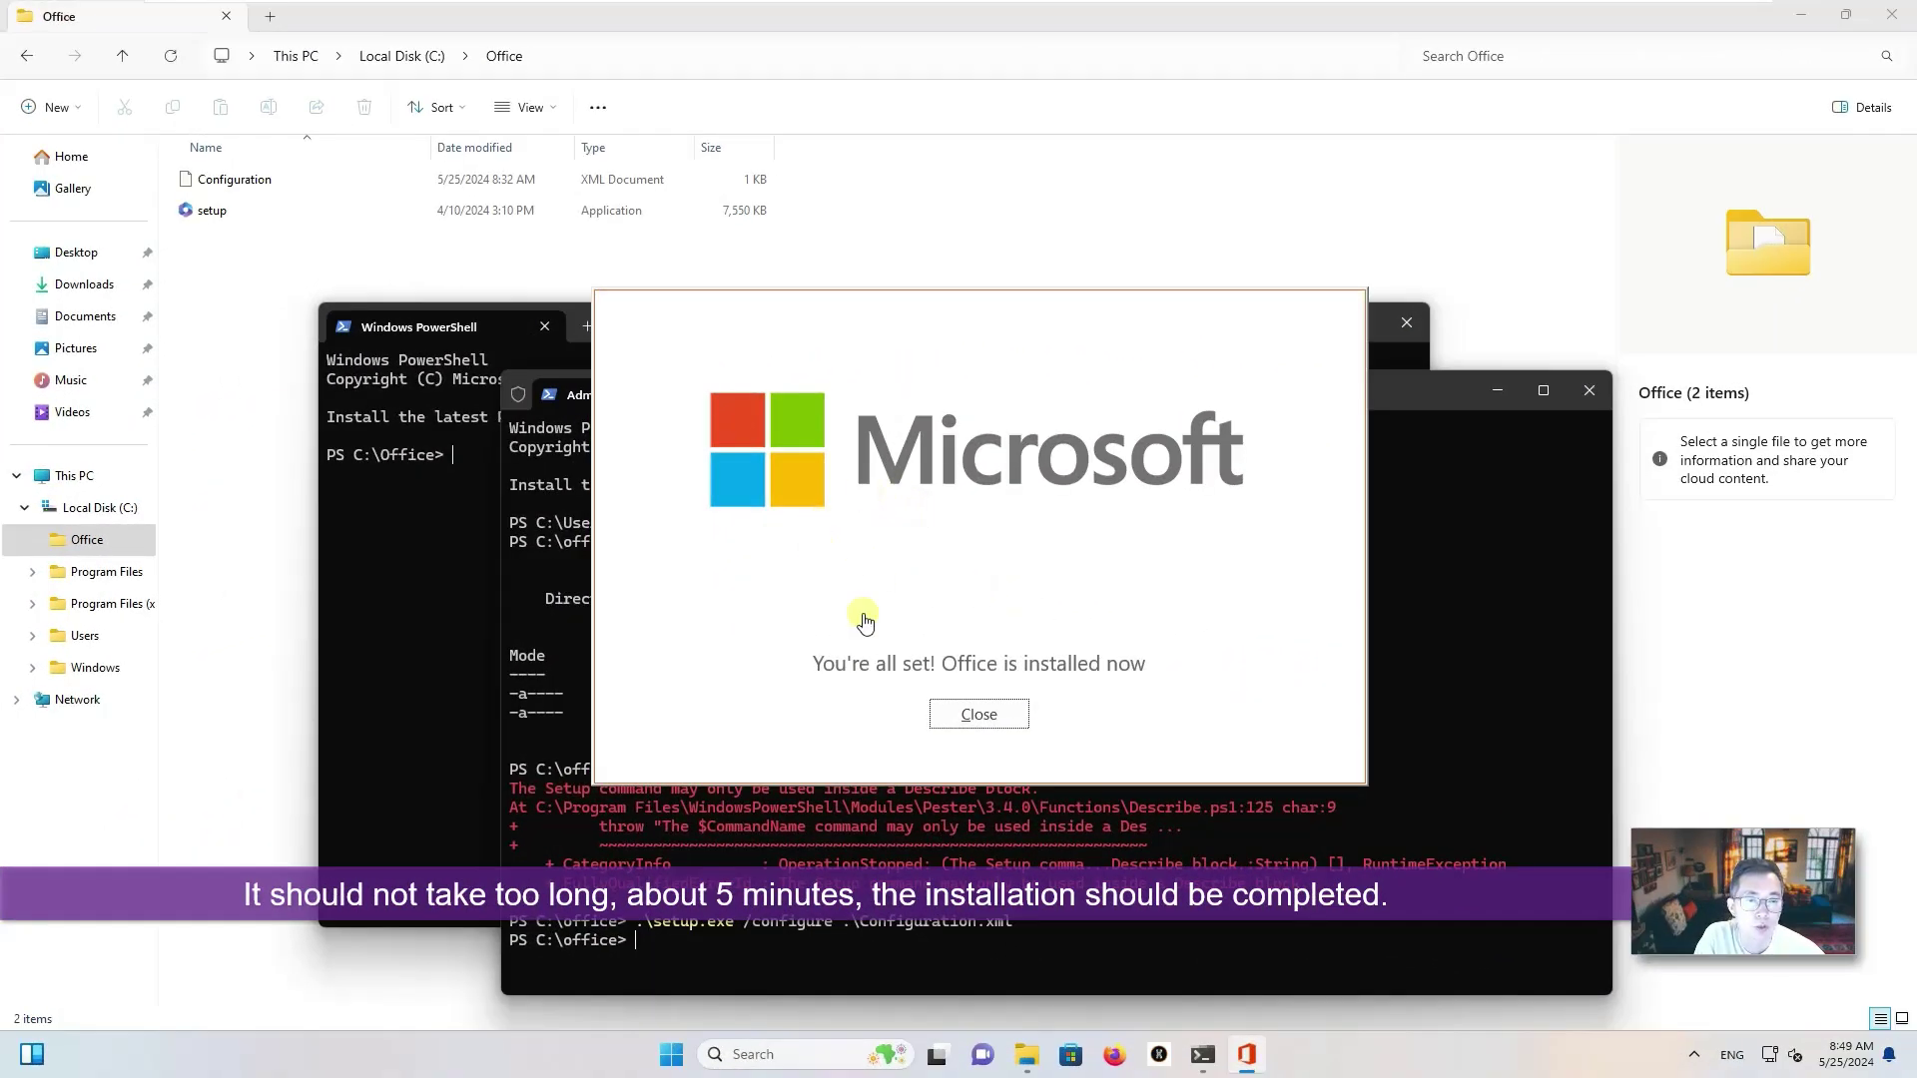
# - Close the finished Office installer and both PowerShell windows
pyautogui.click(979, 715)
pyautogui.click(1588, 390)
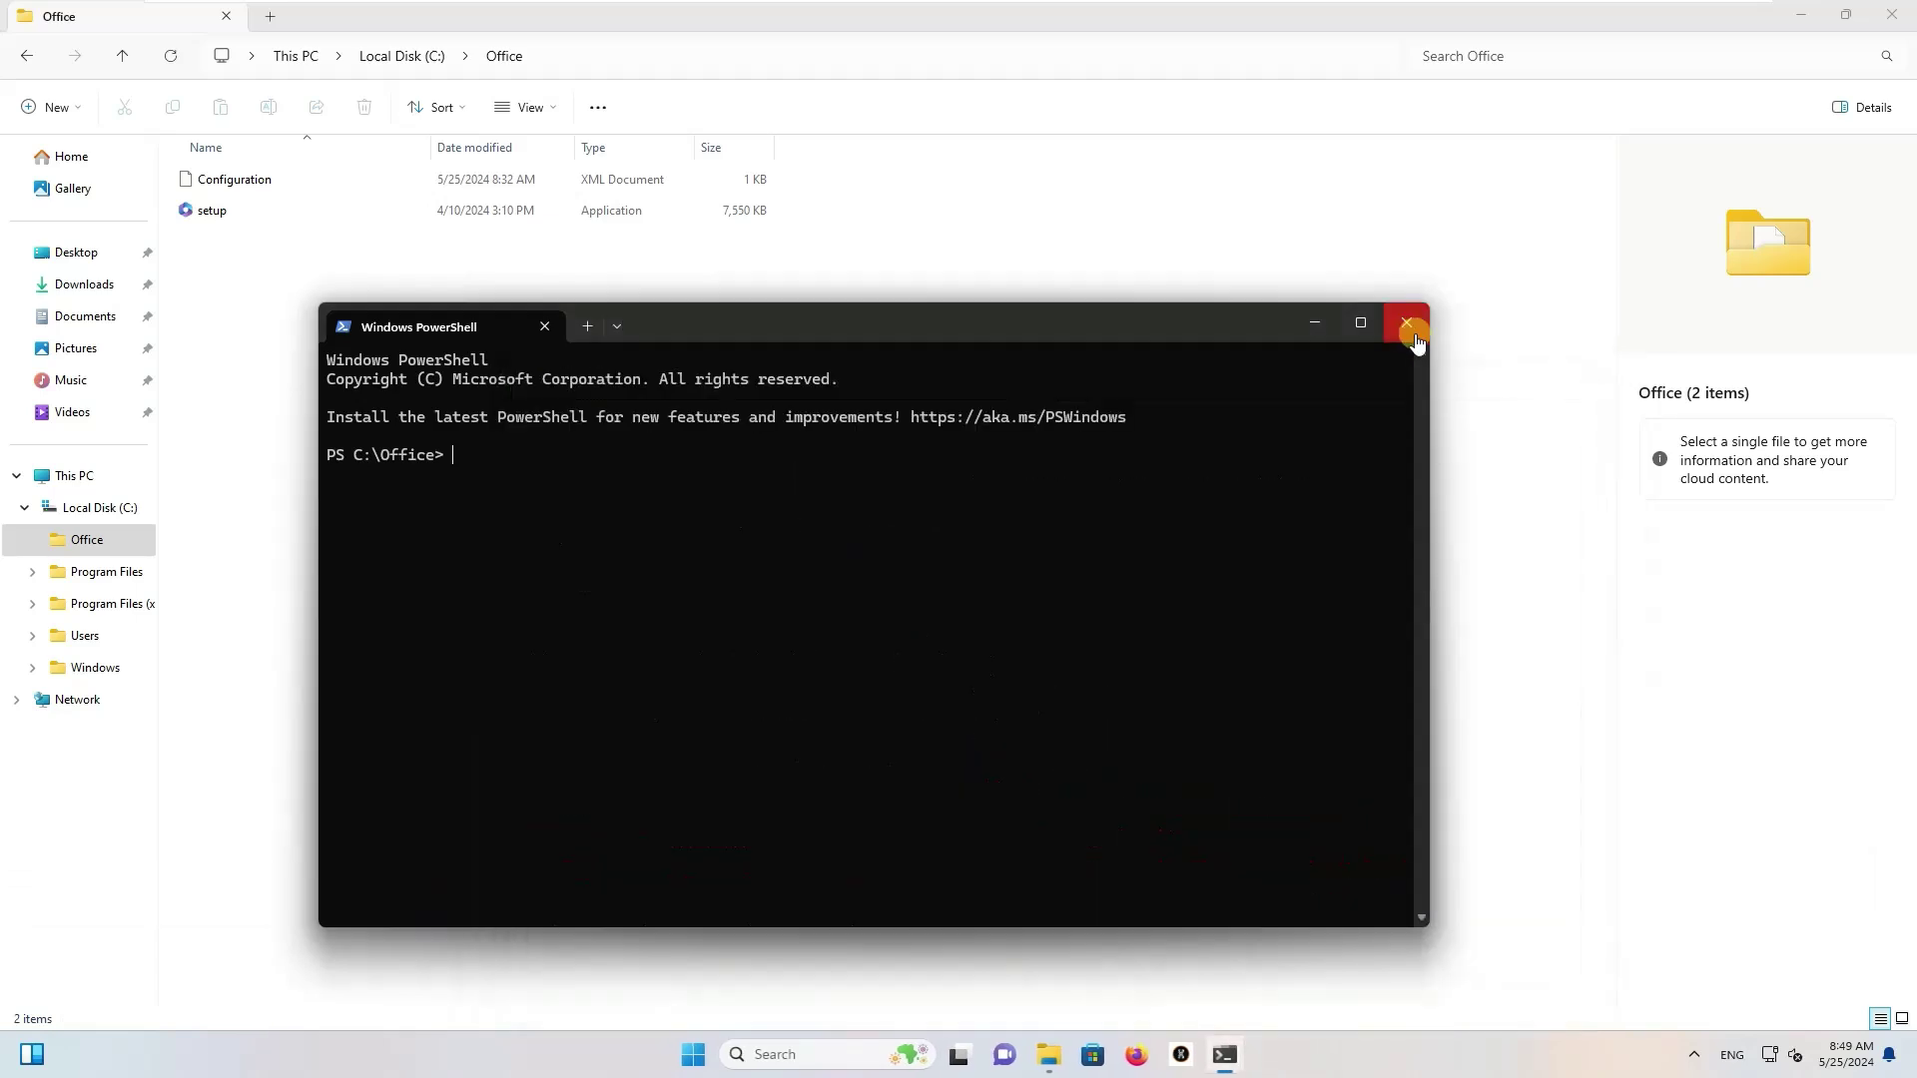
pyautogui.click(1407, 324)
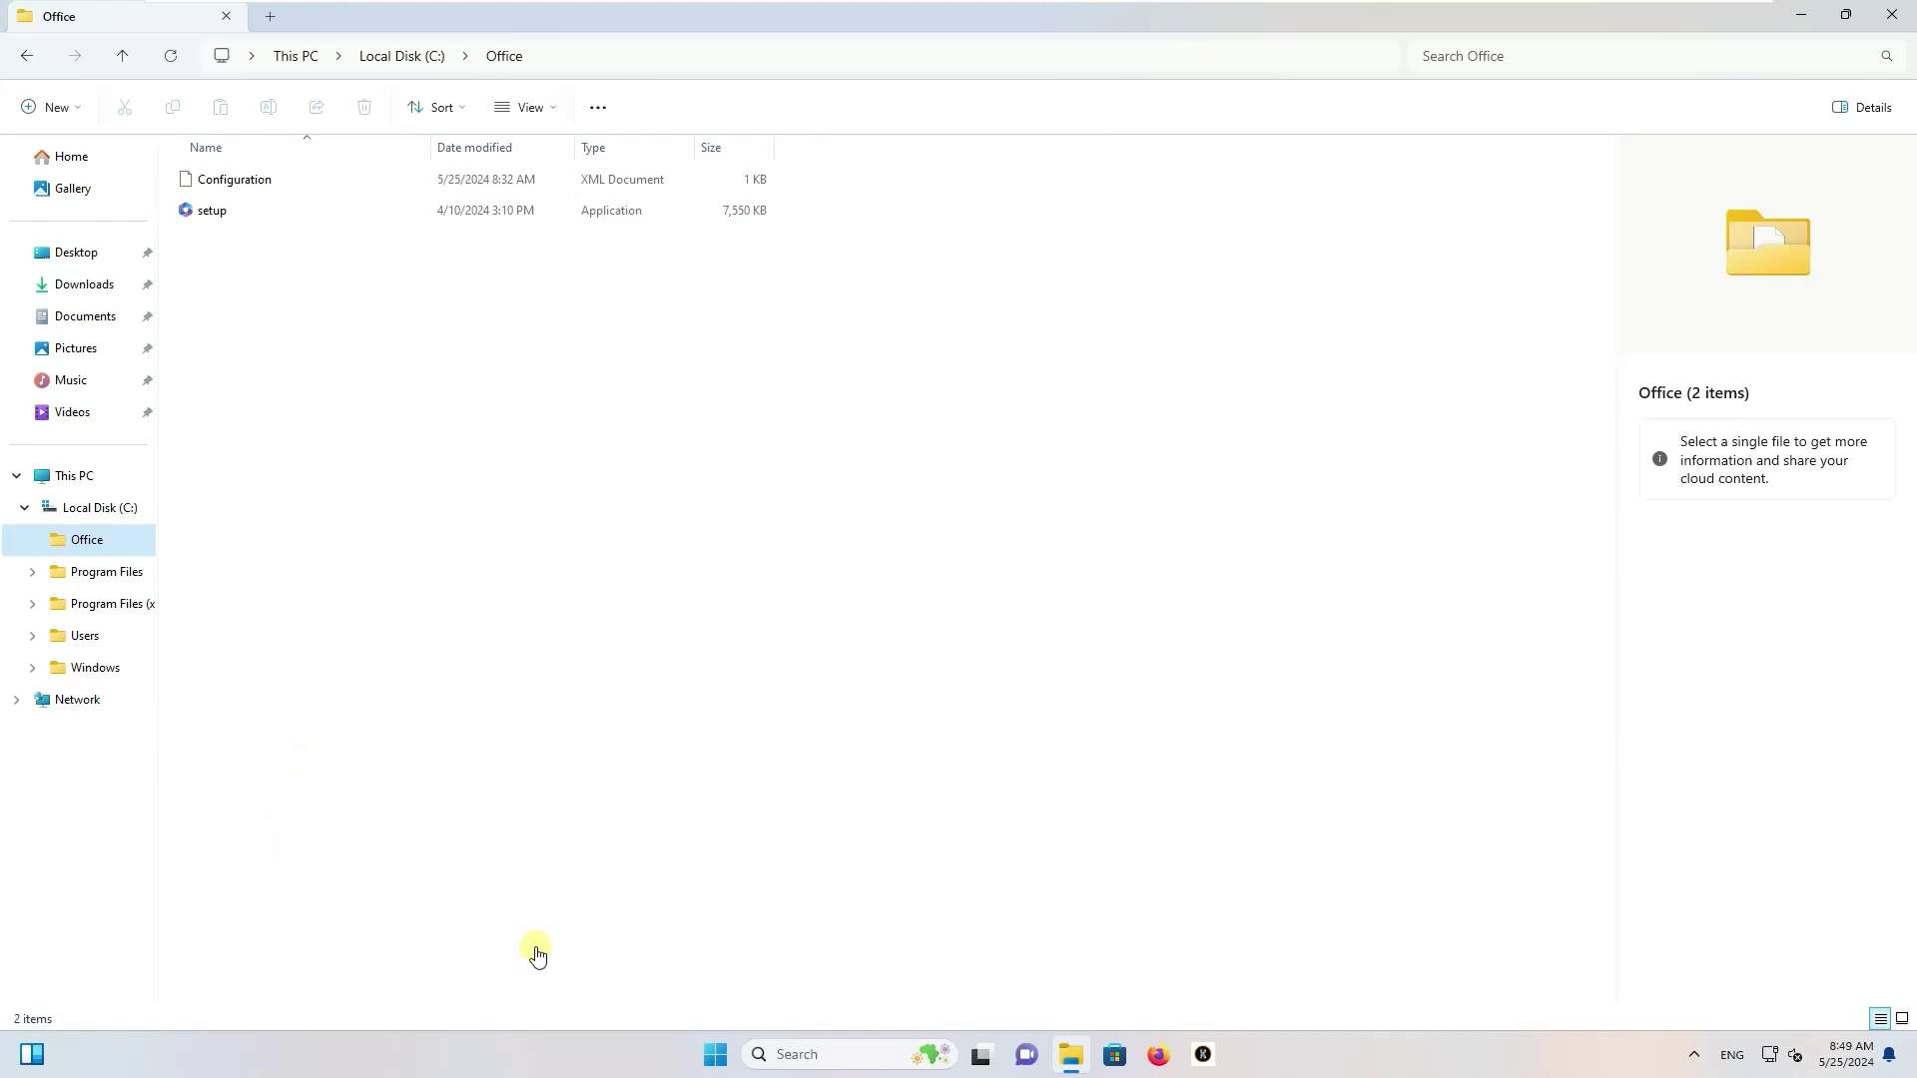
# - Launch Word, accept the Microsoft Office license agreement, and dismiss the privacy notice
pyautogui.click(32, 1055)
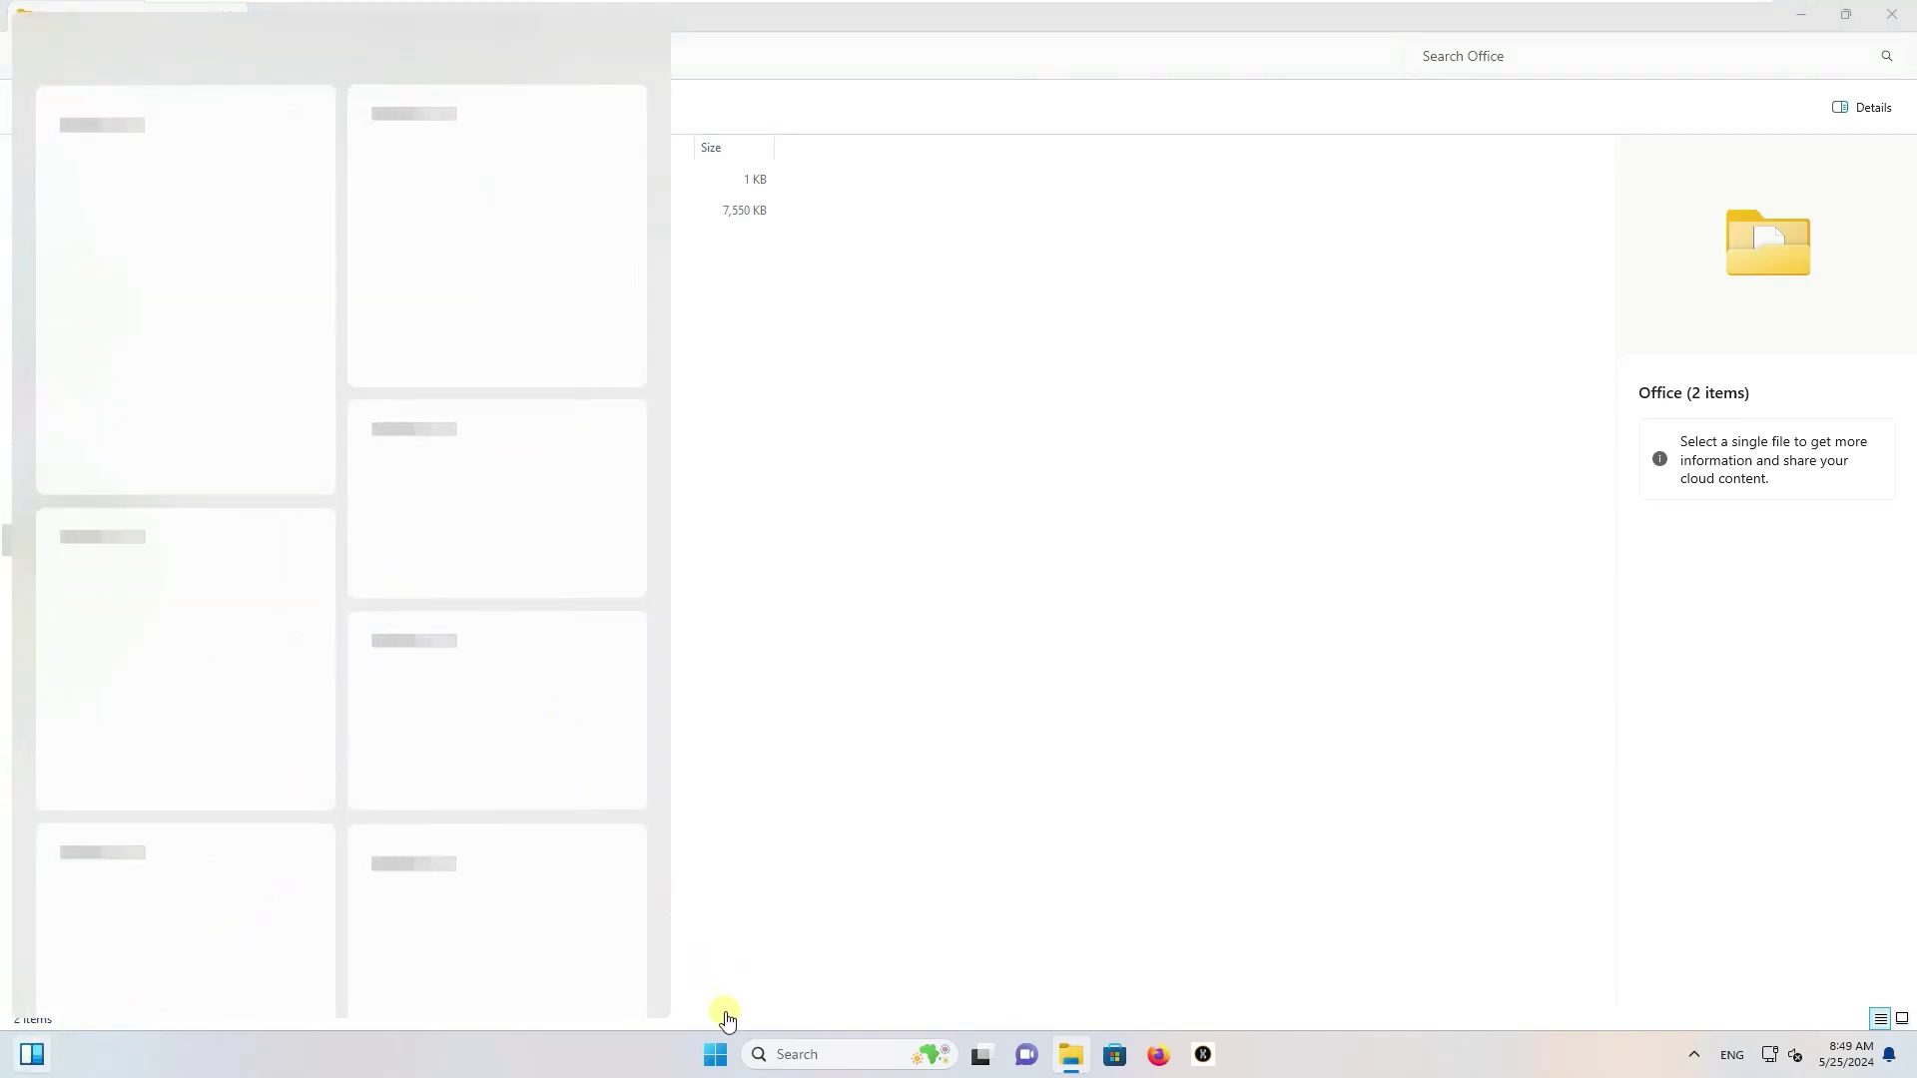
pyautogui.click(716, 1054)
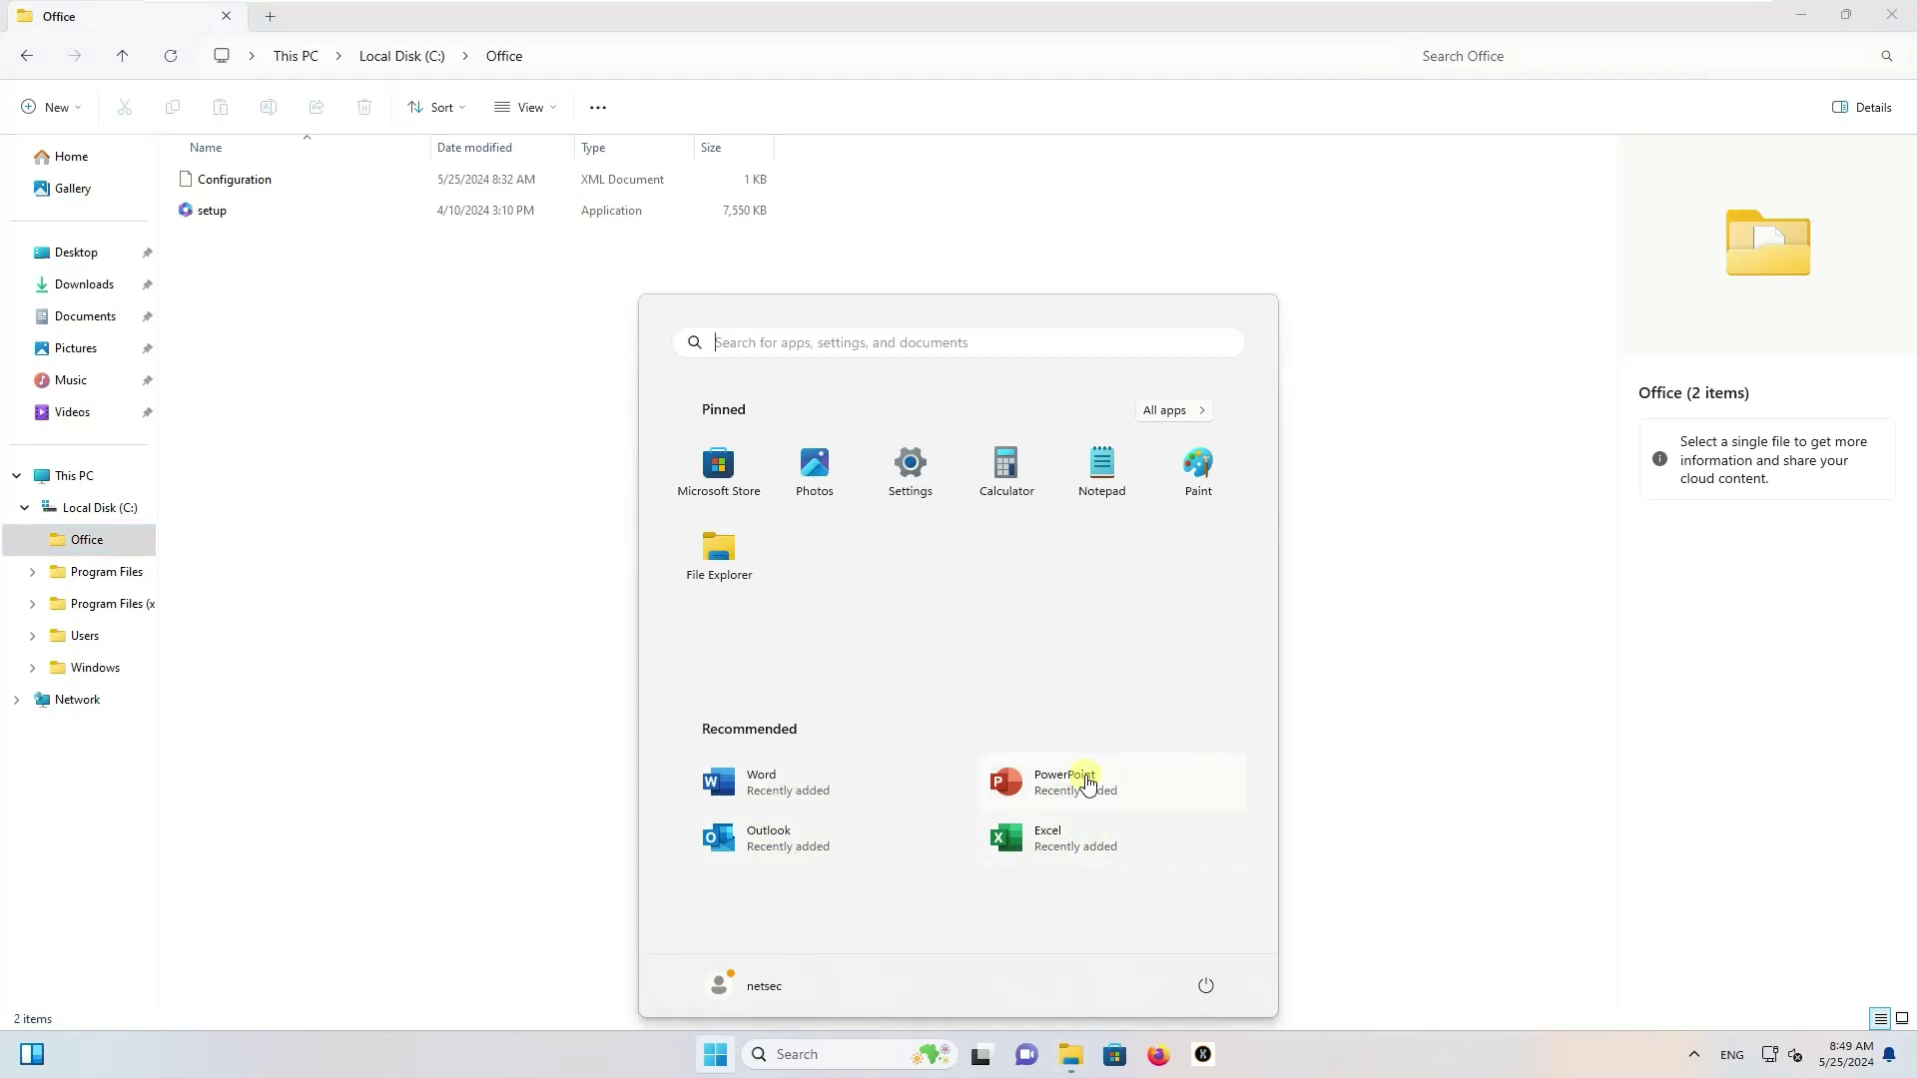
pyautogui.click(827, 789)
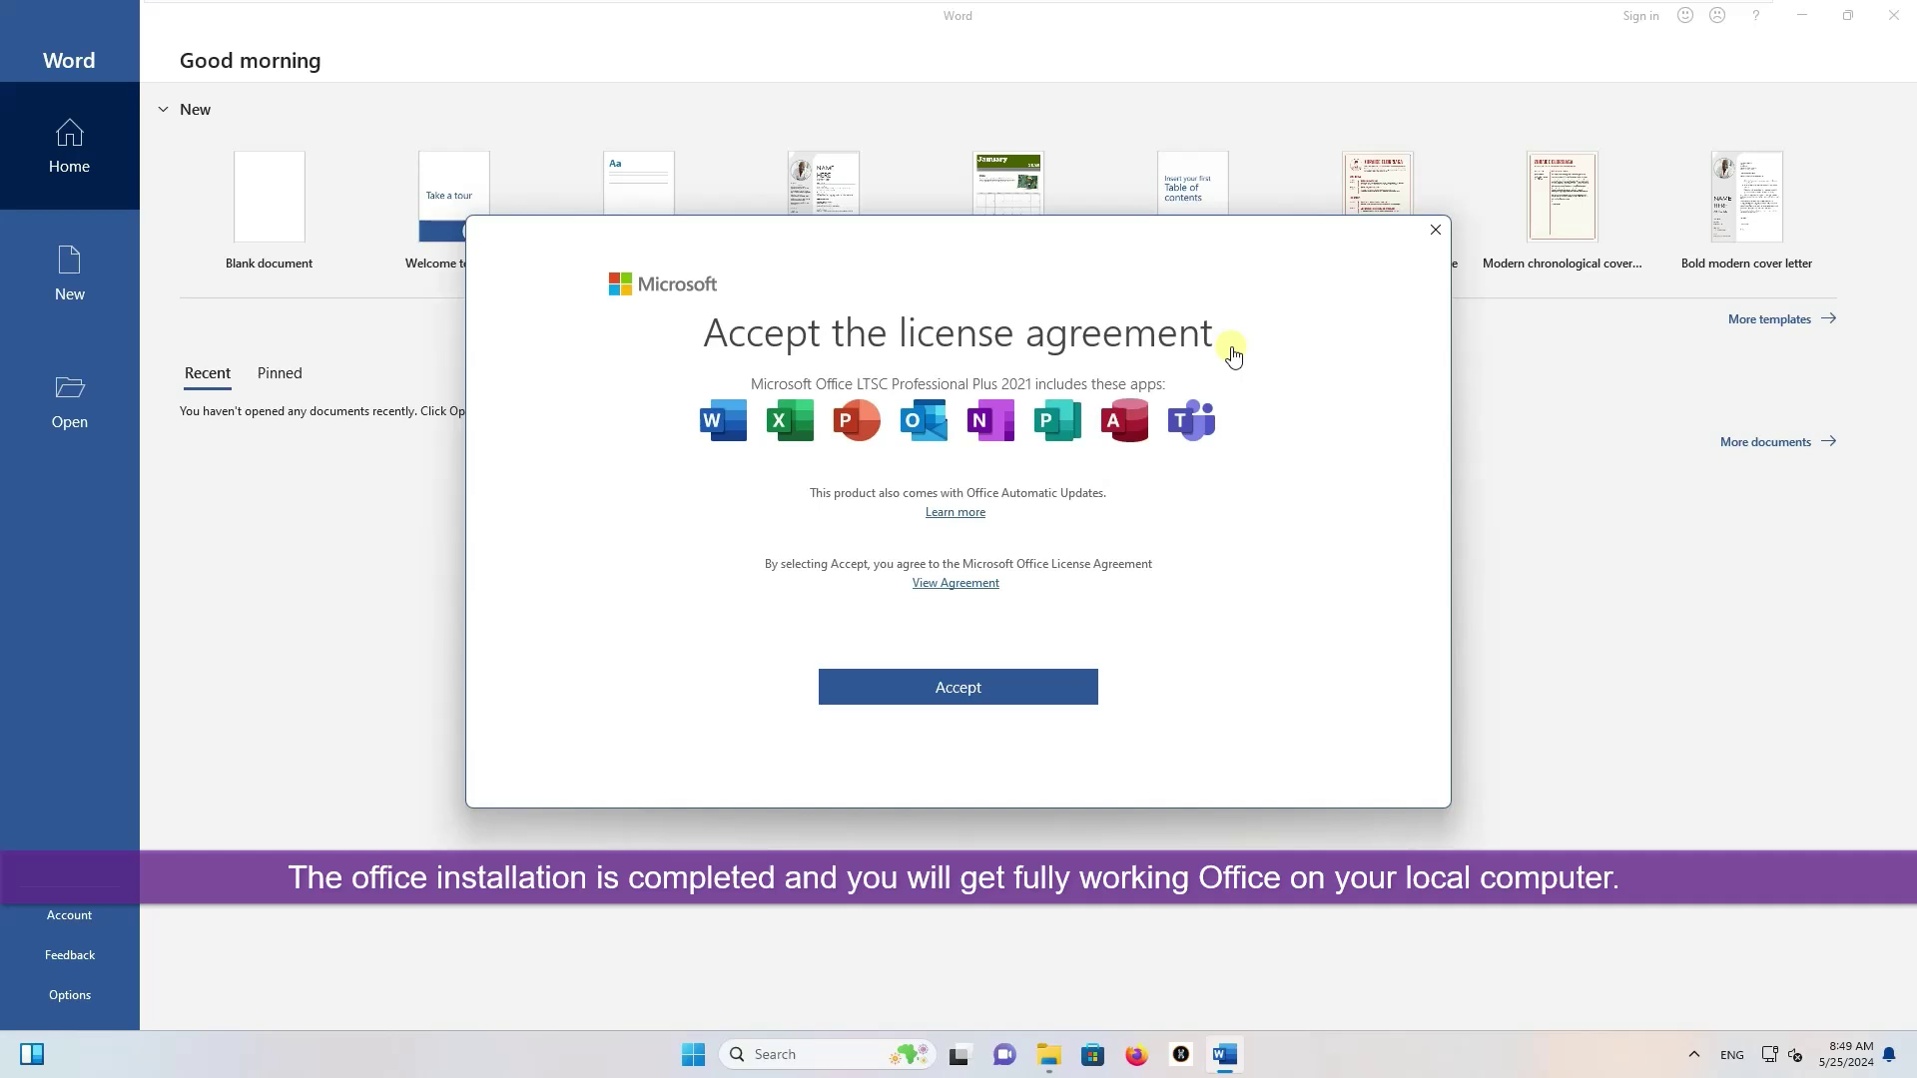
pyautogui.click(1058, 687)
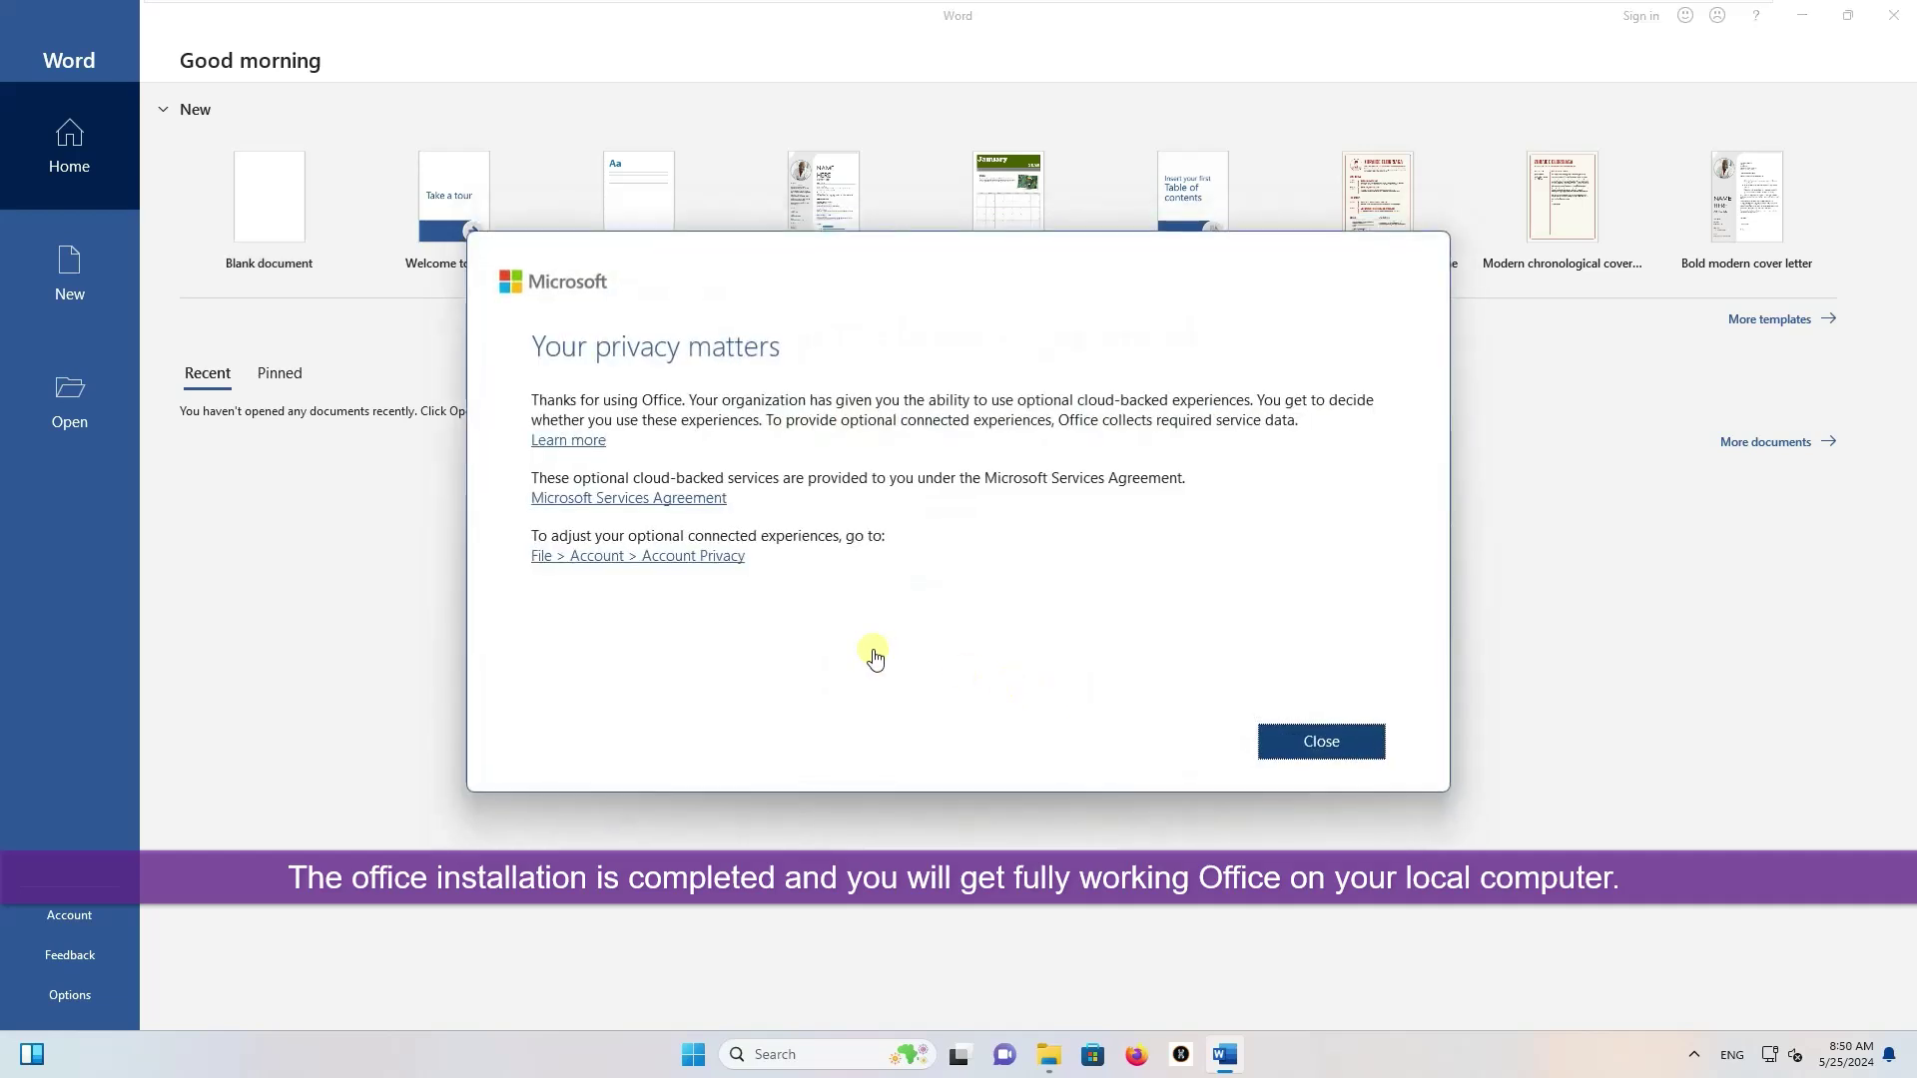
pyautogui.click(1331, 742)
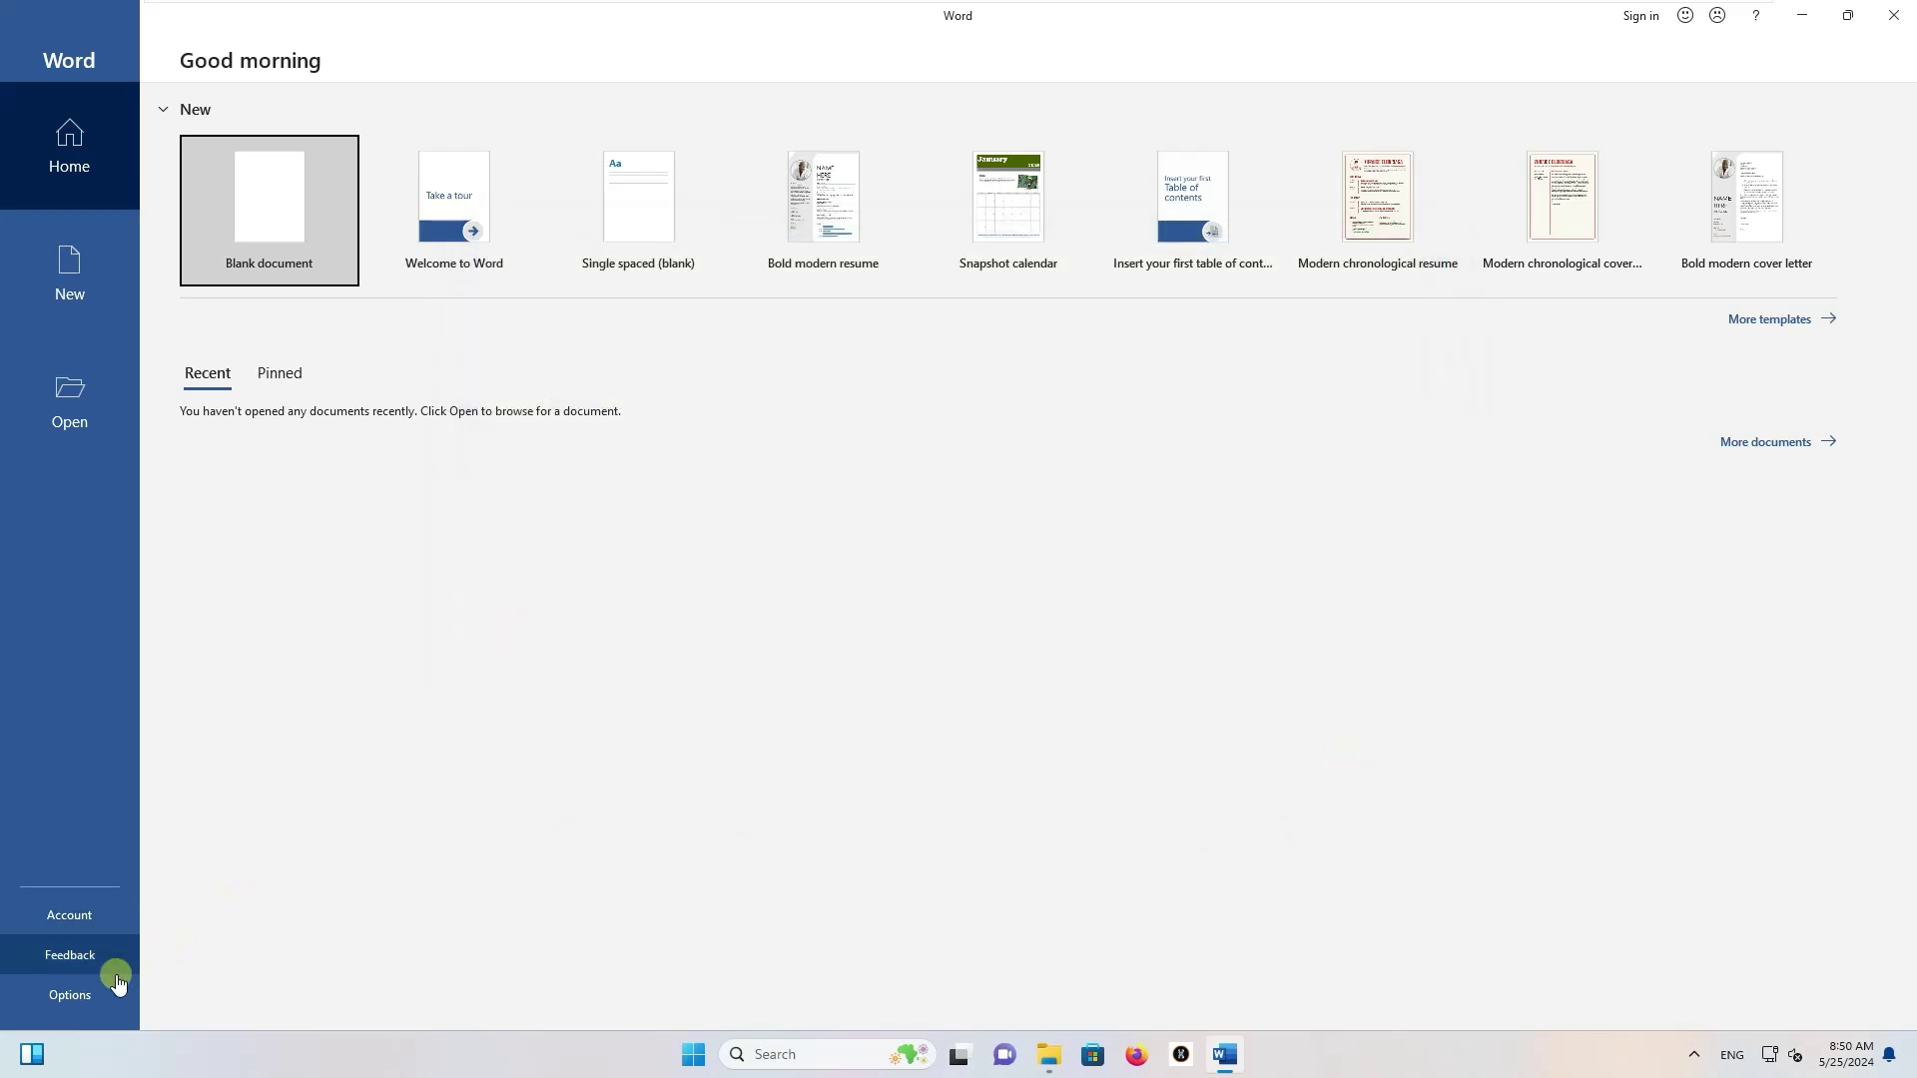
# - Check the product and activation information on Word's Account page, and create two blank documents
pyautogui.click(116, 914)
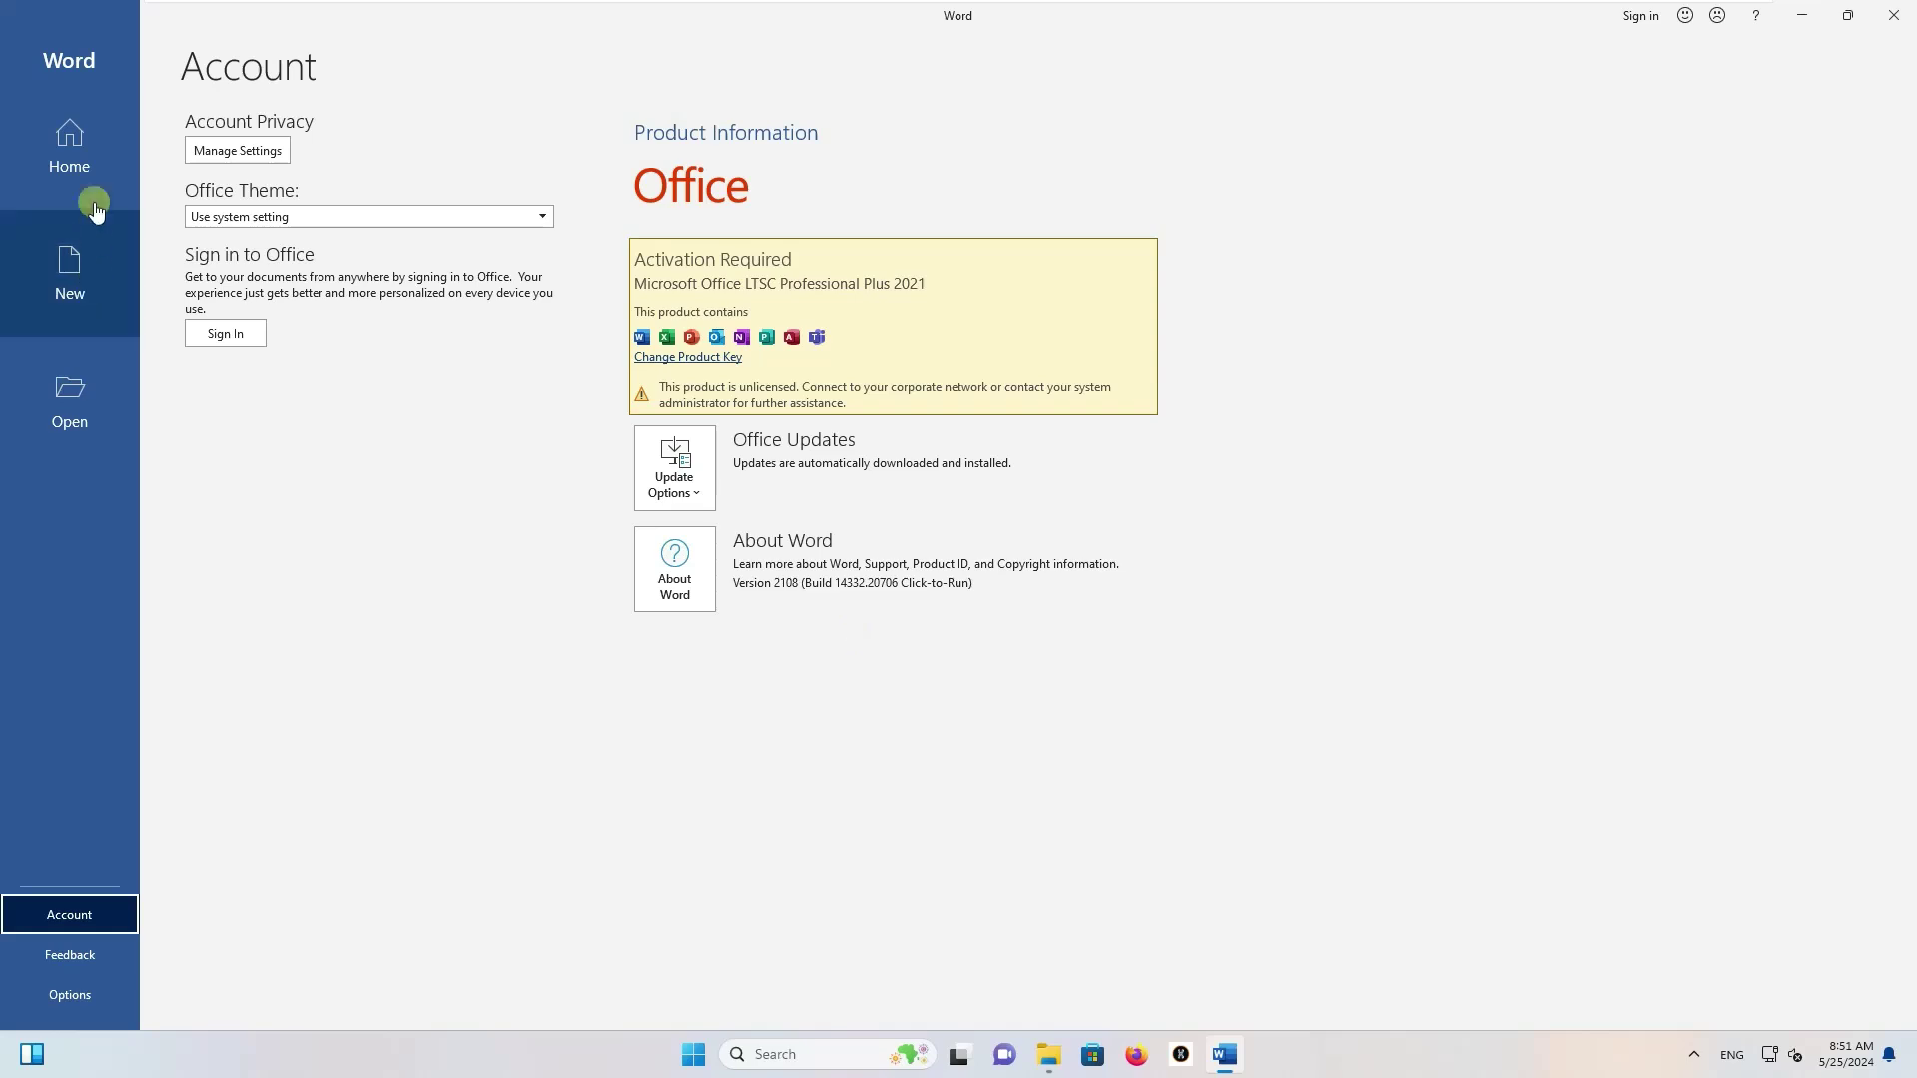
pyautogui.click(80, 160)
pyautogui.click(283, 222)
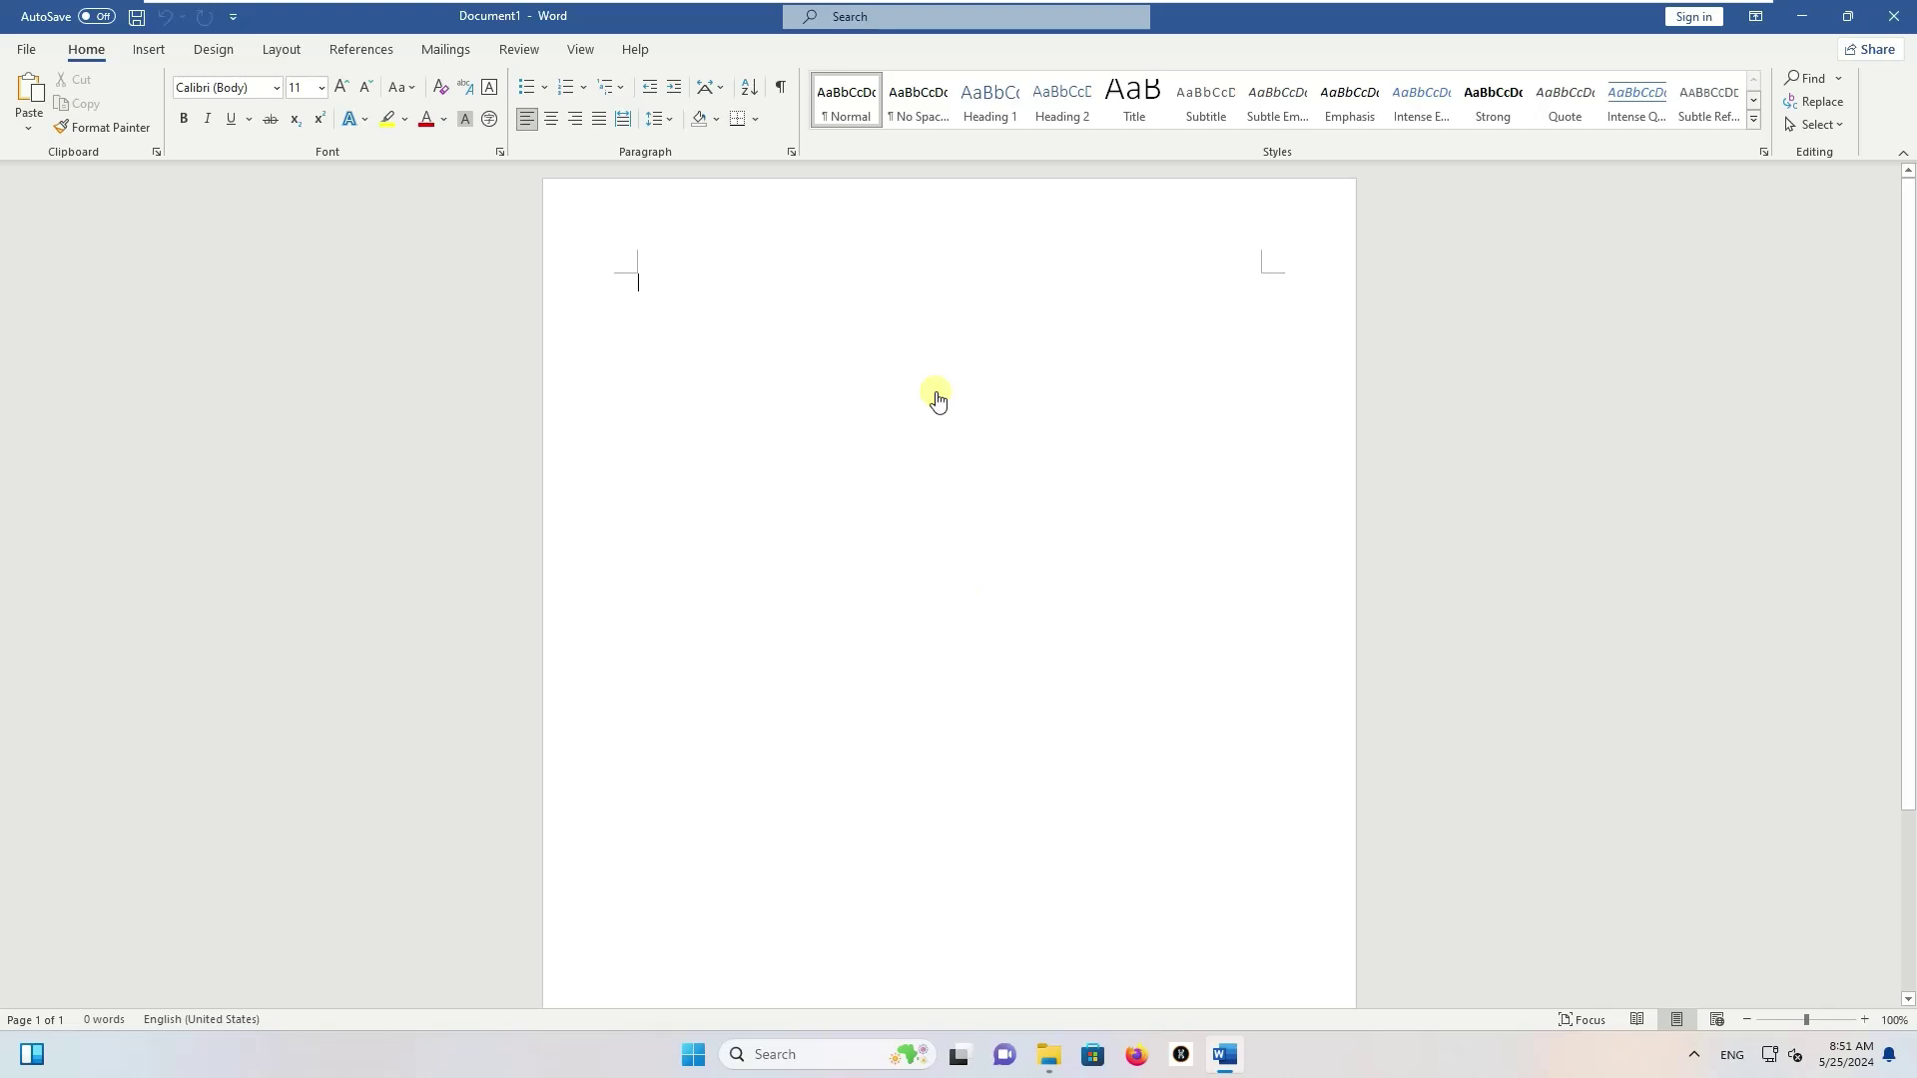
pyautogui.hotkey('ctrl', 'n')
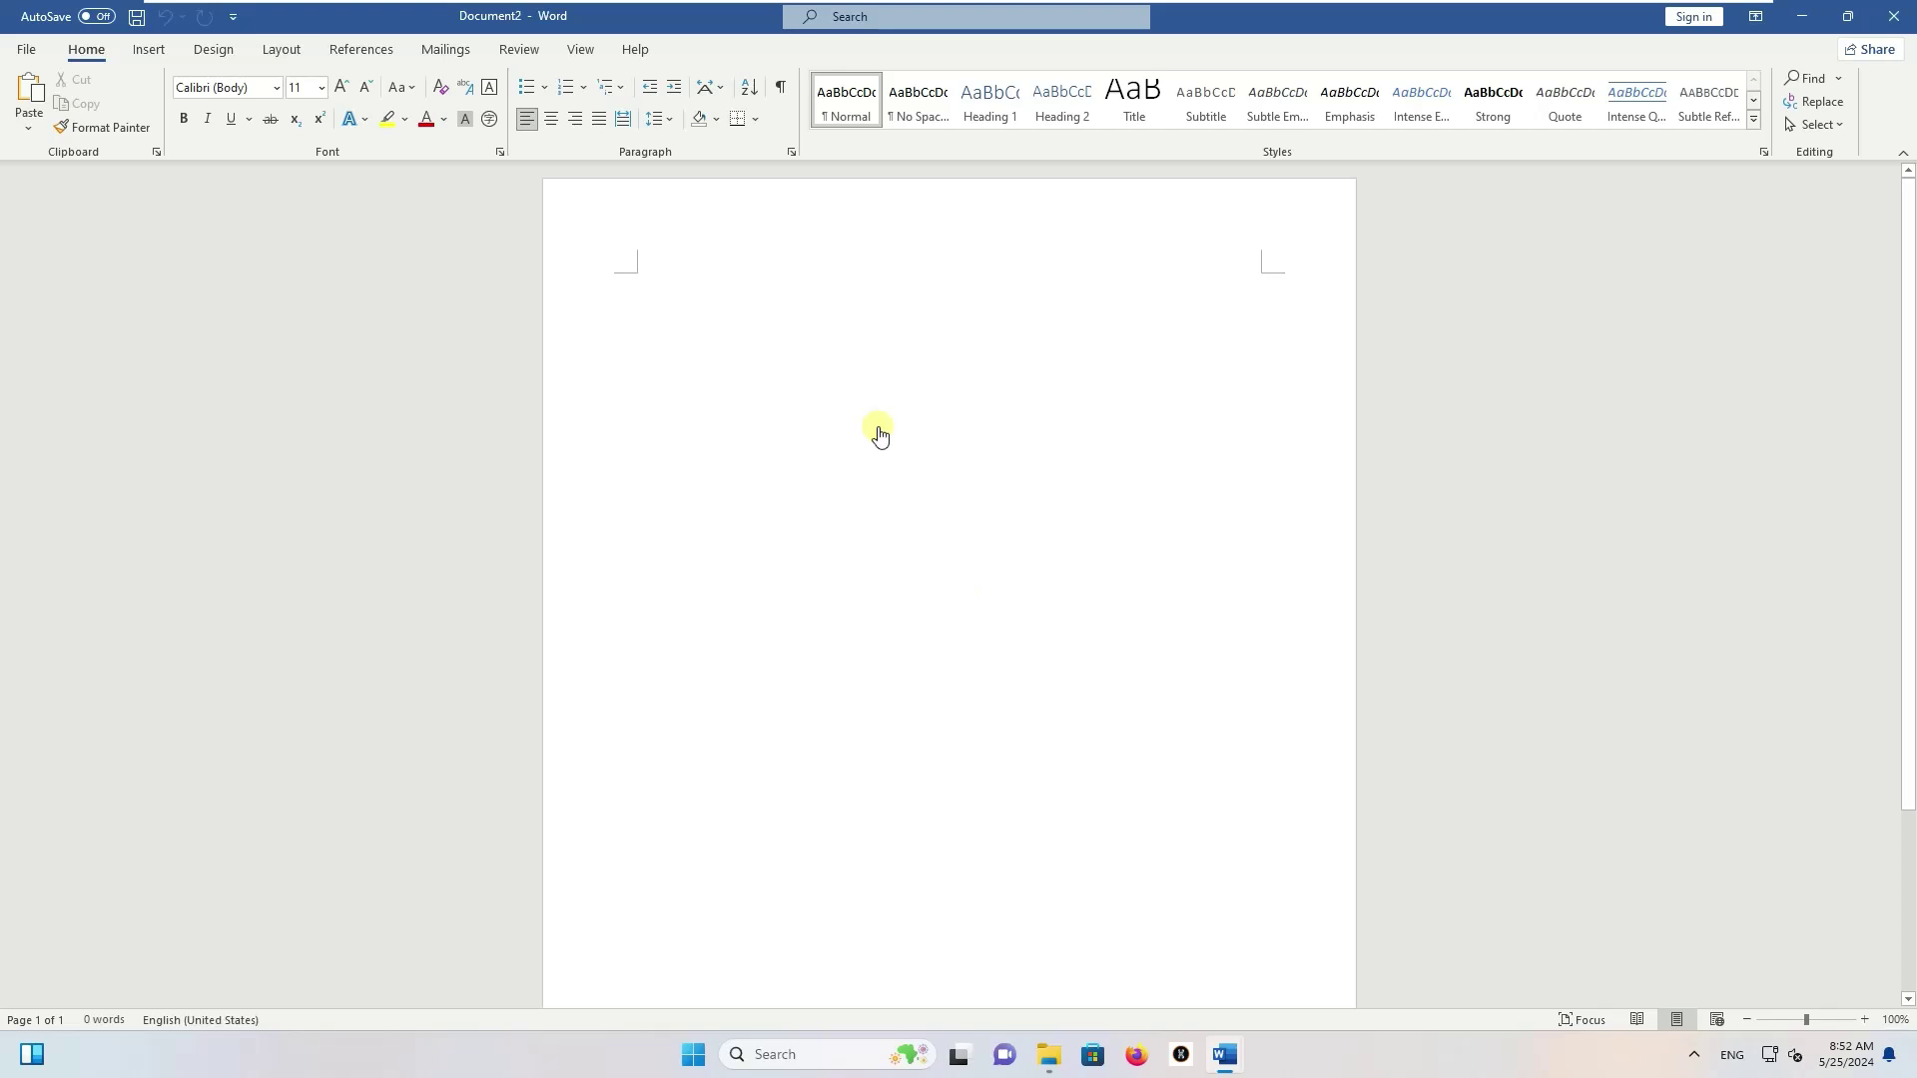